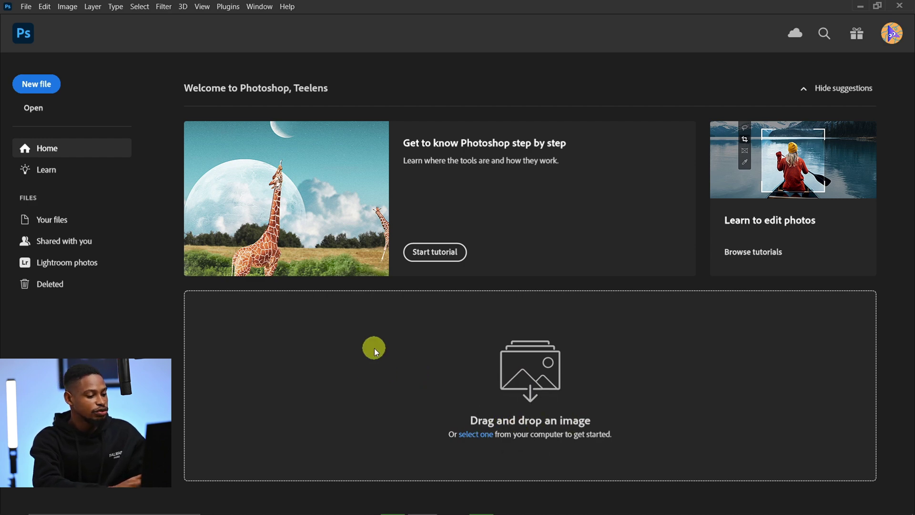
pyautogui.press('super+e')
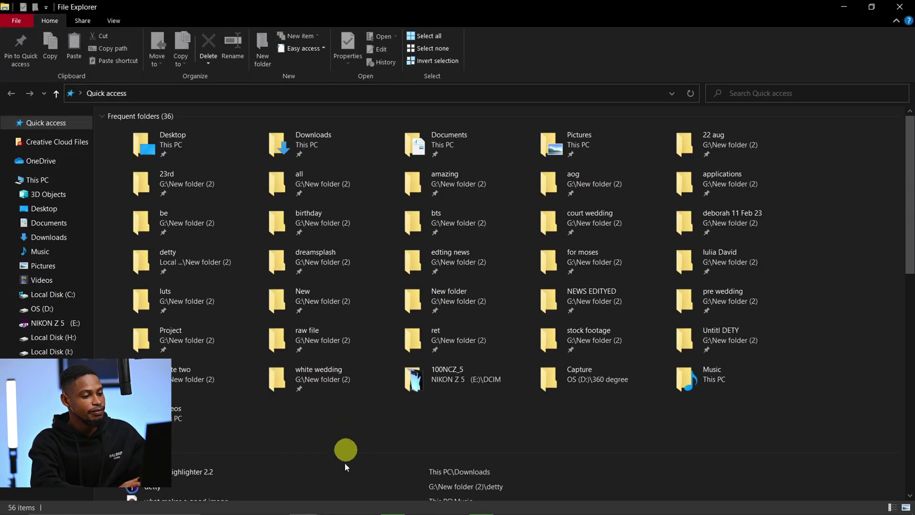
pyautogui.moveTo(315, 508)
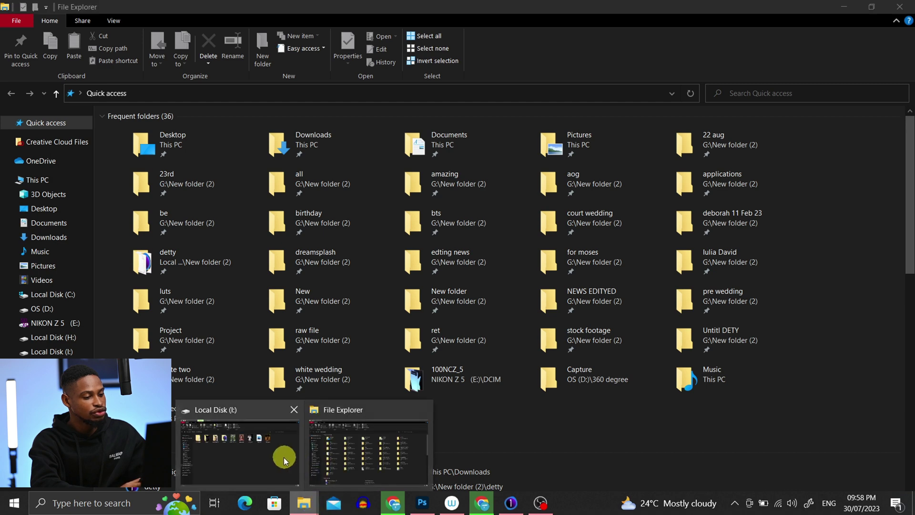
pyautogui.click(282, 456)
pyautogui.click(681, 148)
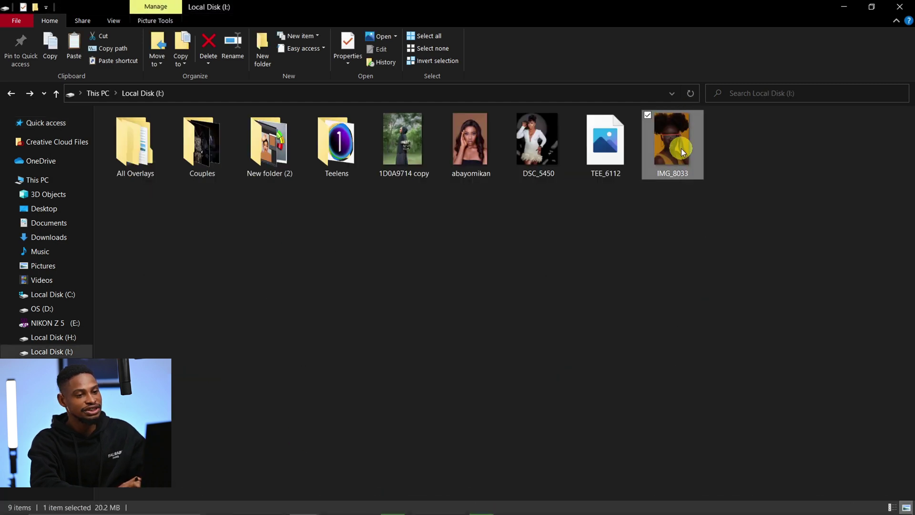
pyautogui.moveTo(682, 148); pyautogui.dragTo(525, 400)
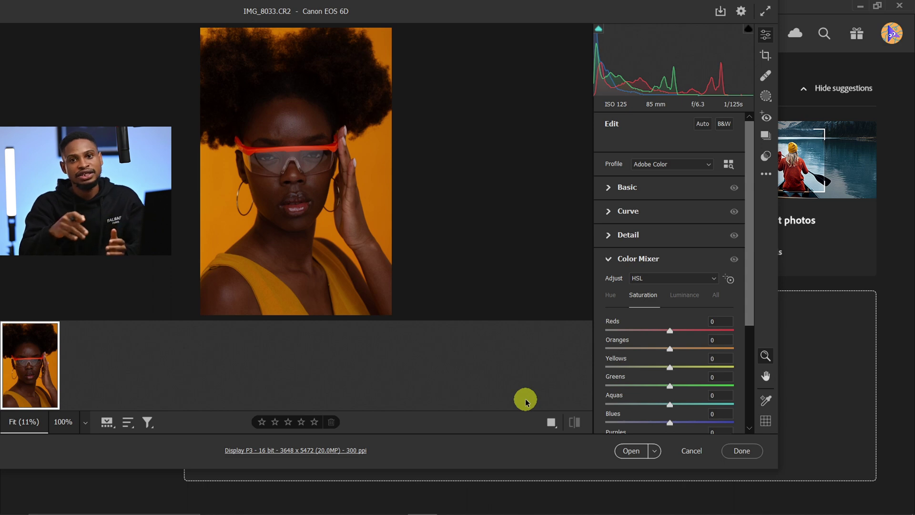
pyautogui.click(684, 449)
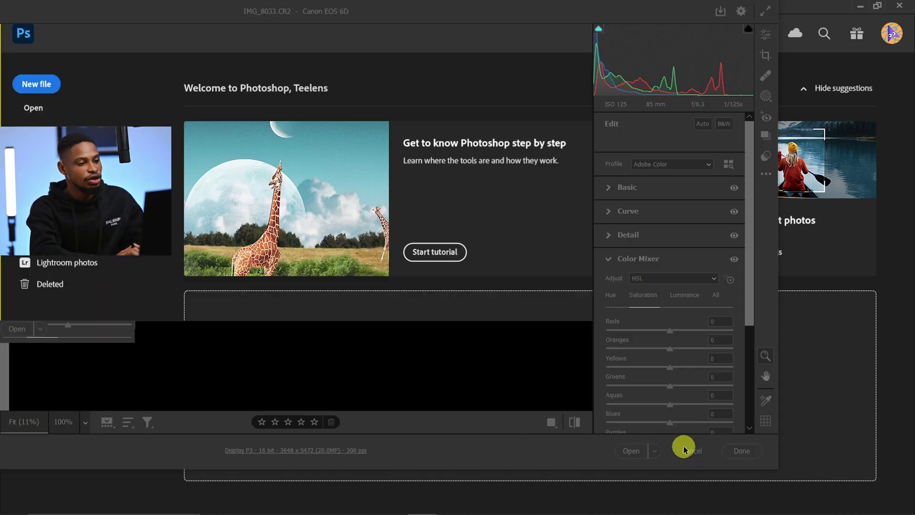
# Open the image 1D0A9714 copy from Local Disk (I:) in Photoshop.
pyautogui.click(388, 496)
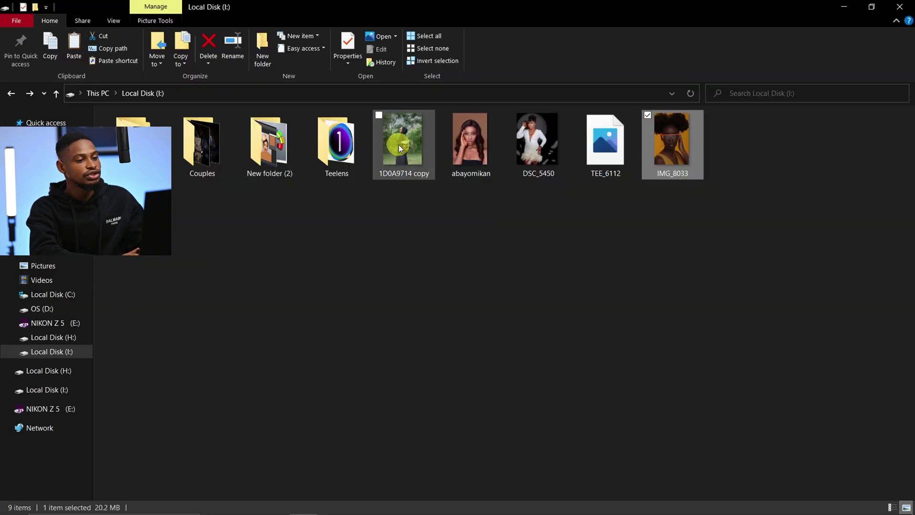
pyautogui.moveTo(399, 147); pyautogui.dragTo(490, 415)
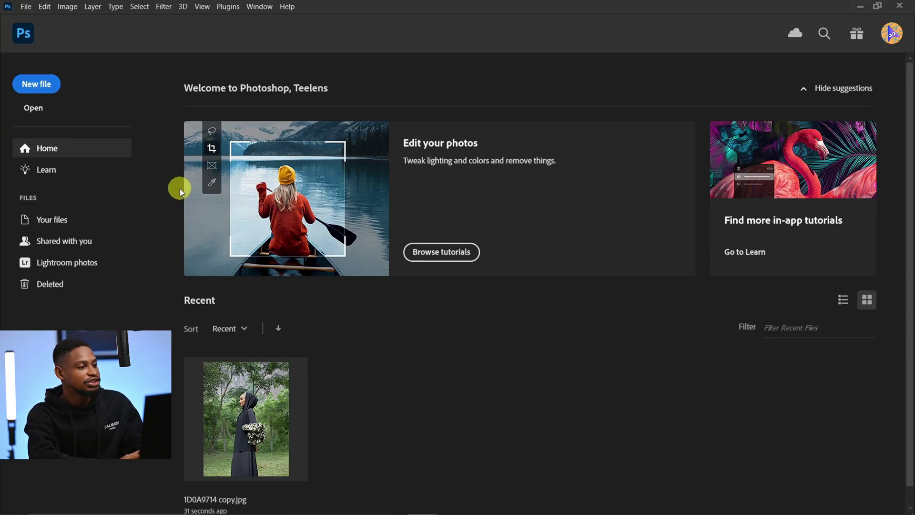
pyautogui.click(34, 111)
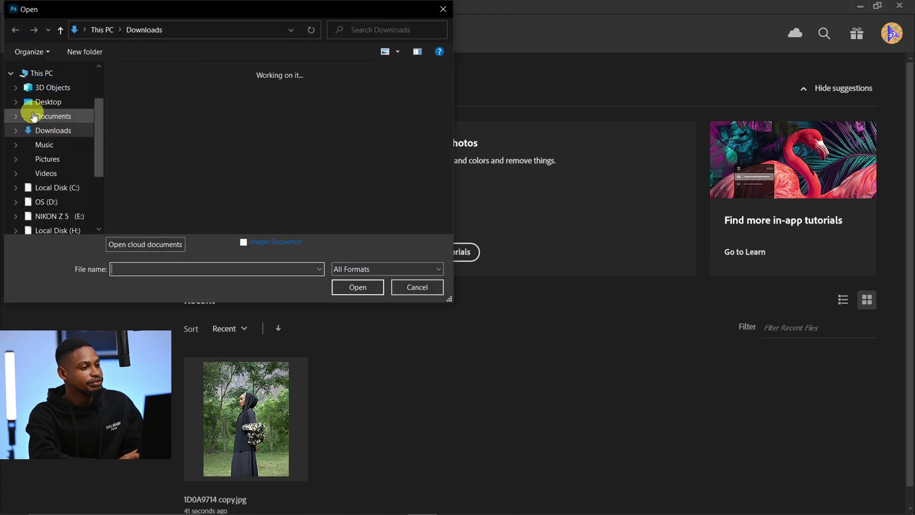
pyautogui.click(414, 287)
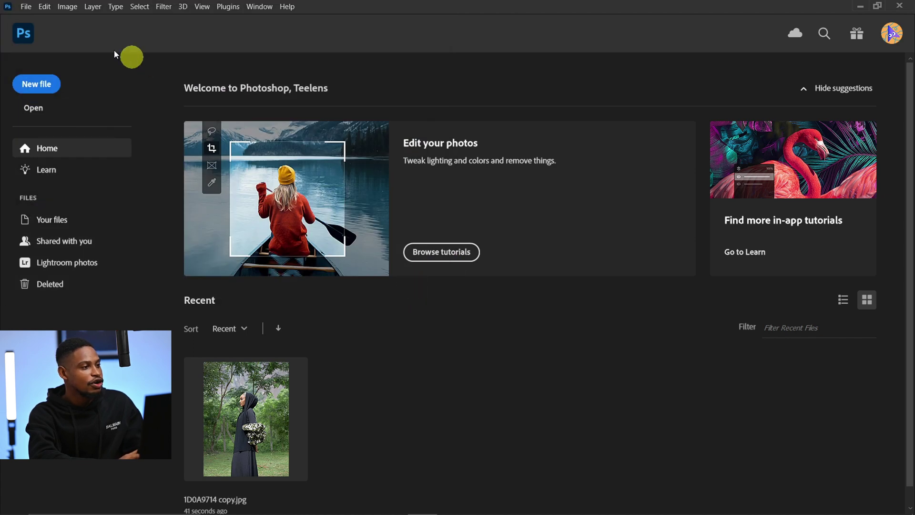
# Open the raw photo IMG_8033 from Local Disk (I:) in Camera Raw and expand the editing window to full screen.
pyautogui.click(24, 8)
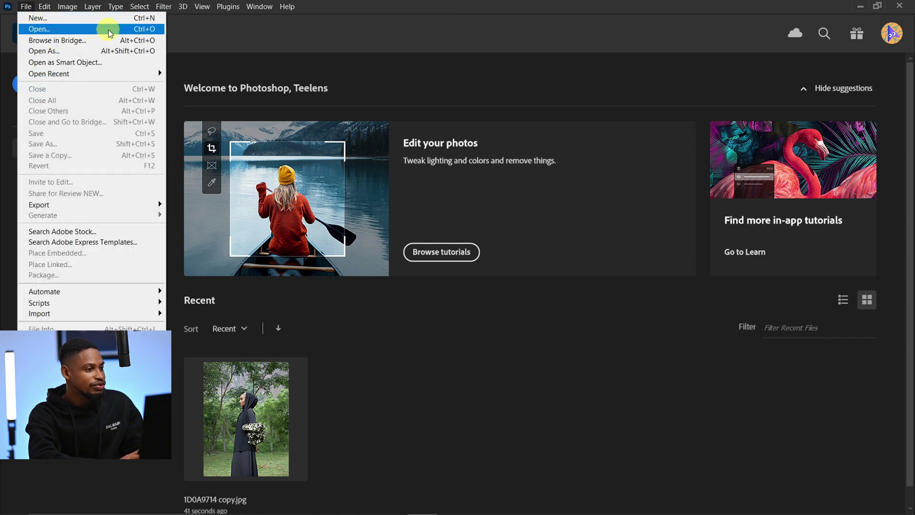
pyautogui.click(133, 29)
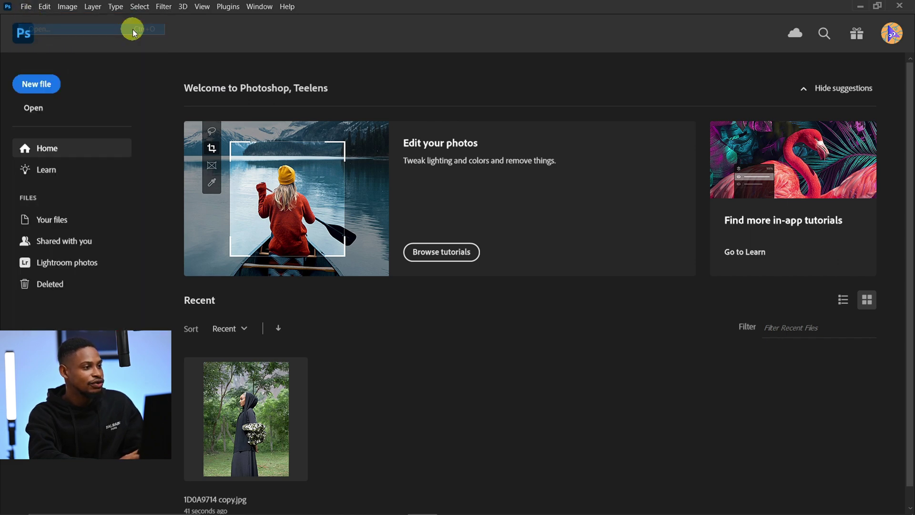
pyautogui.click(105, 29)
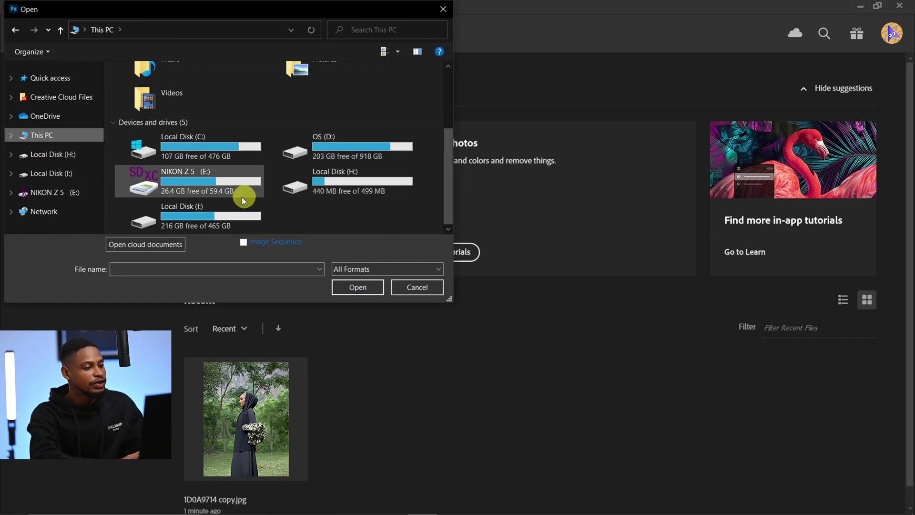
pyautogui.doubleClick(207, 210)
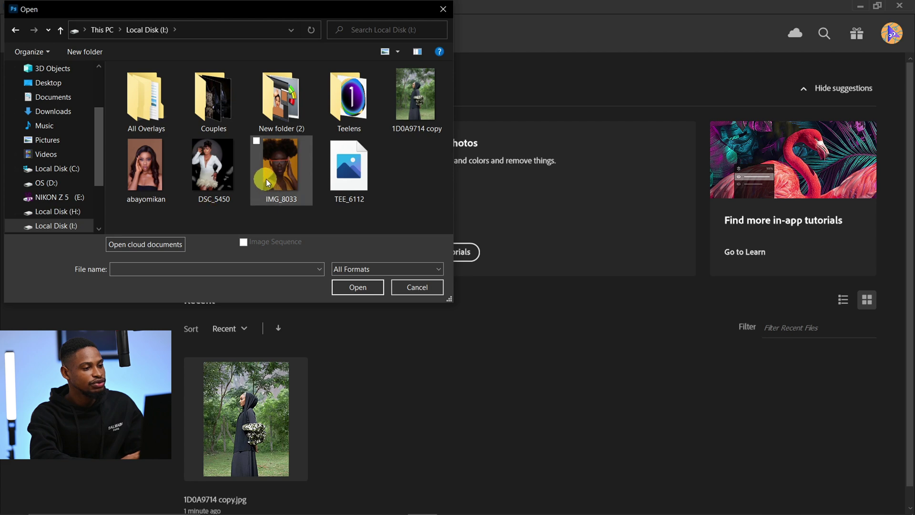
pyautogui.click(292, 172)
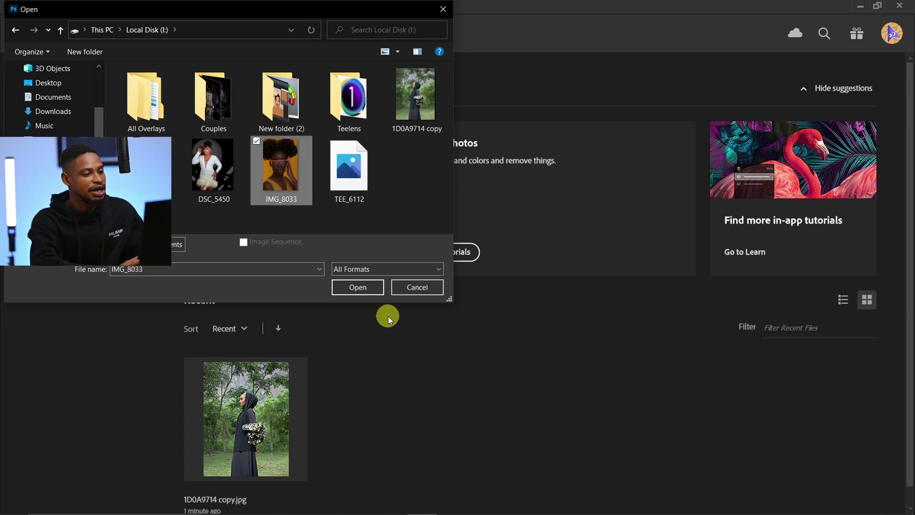
pyautogui.click(367, 290)
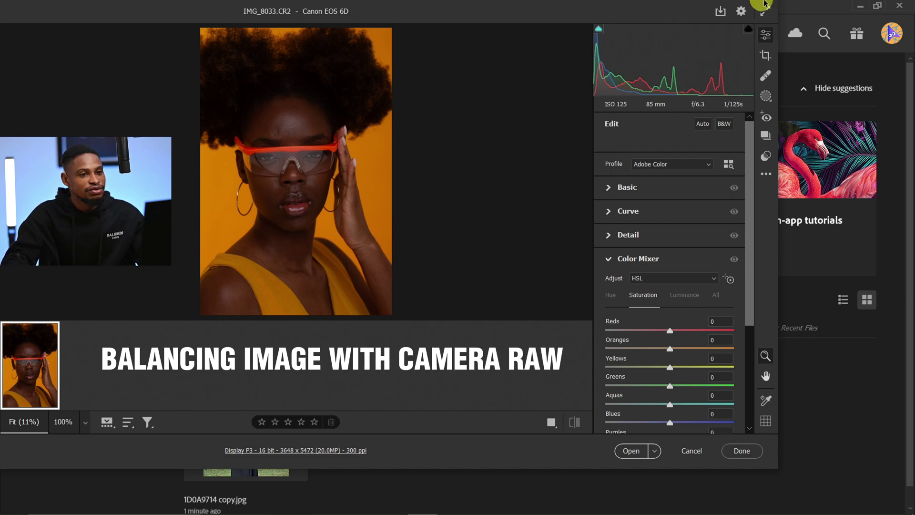
pyautogui.click(765, 10)
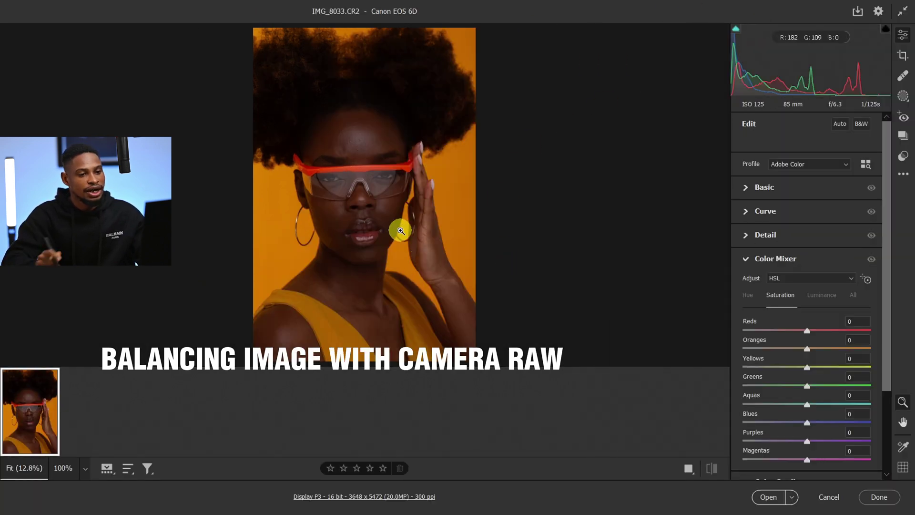
# Brighten the raw portrait by setting the Basic Exposure to +0.90.
pyautogui.click(746, 191)
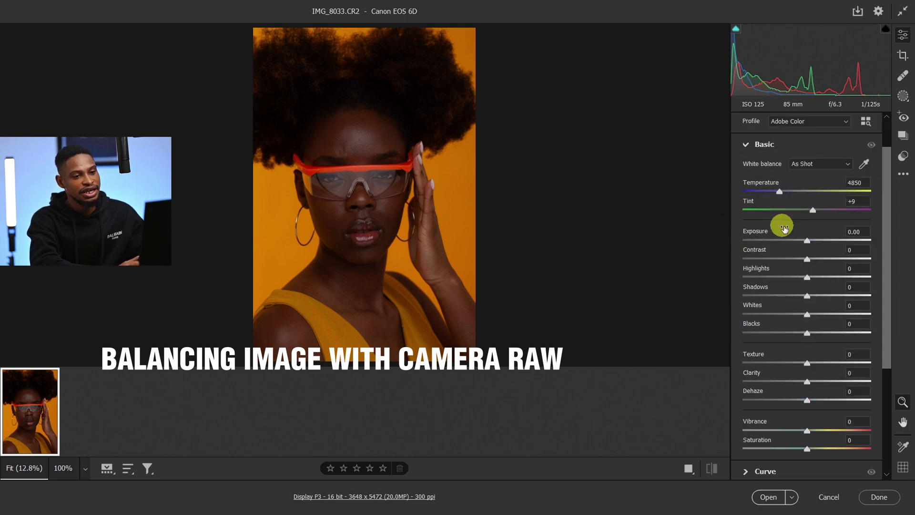
pyautogui.click(808, 244)
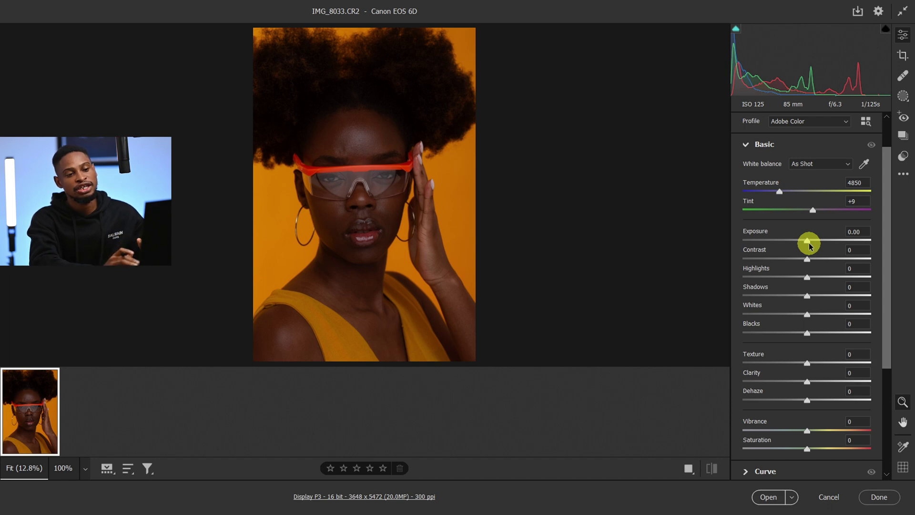
pyautogui.moveTo(808, 243); pyautogui.dragTo(822, 244)
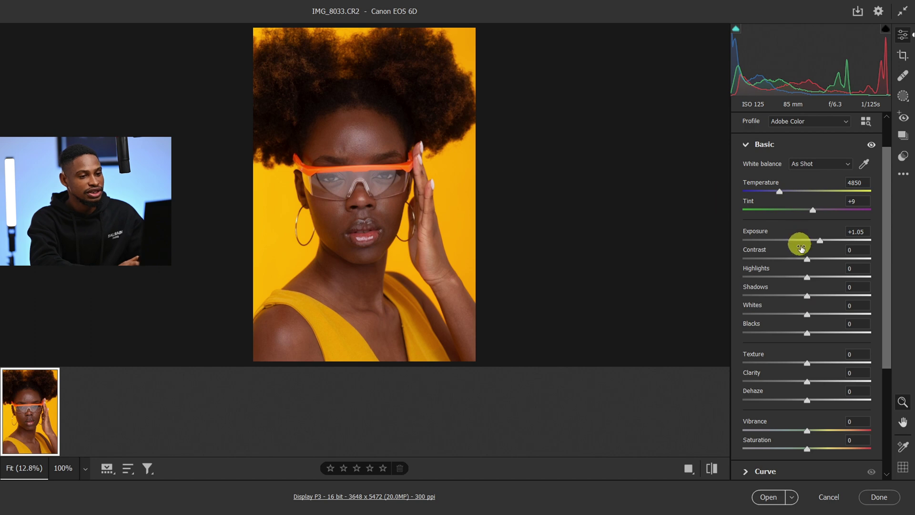
pyautogui.moveTo(817, 243); pyautogui.dragTo(816, 243)
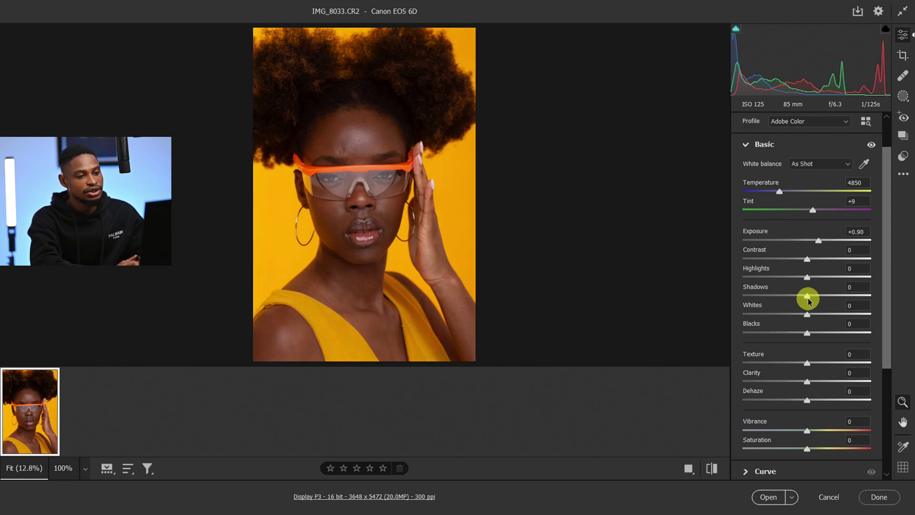
# Set Shadows to +21 and Highlights to -7, and fine-tune the Whites and Blacks.
pyautogui.moveTo(809, 298); pyautogui.dragTo(820, 297)
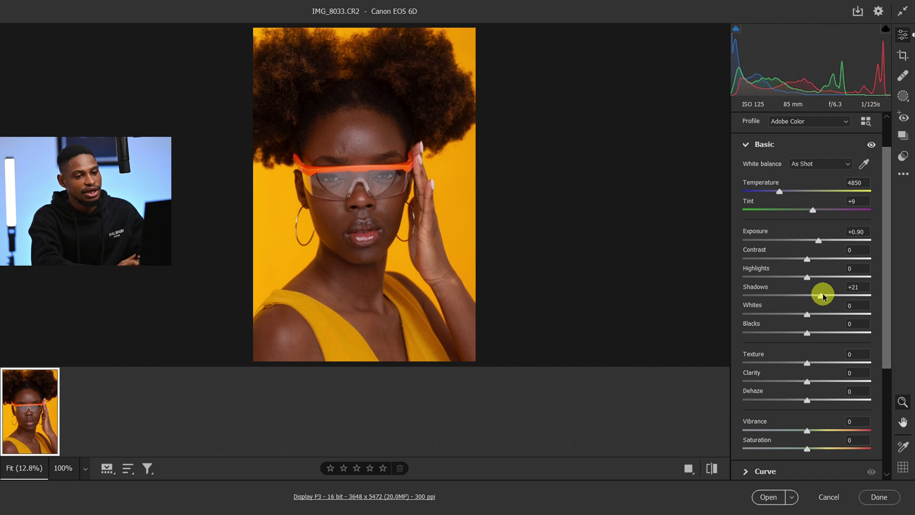
pyautogui.moveTo(807, 278); pyautogui.dragTo(803, 280)
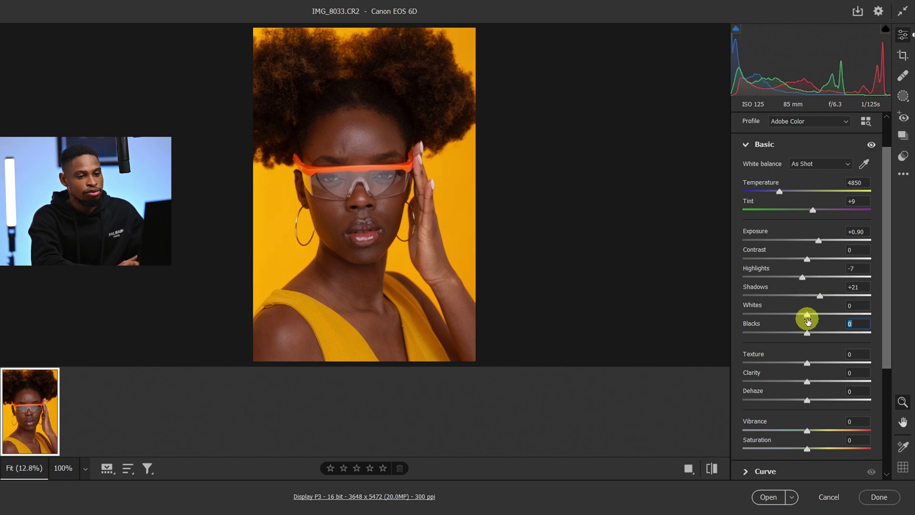
pyautogui.moveTo(807, 315); pyautogui.dragTo(804, 336)
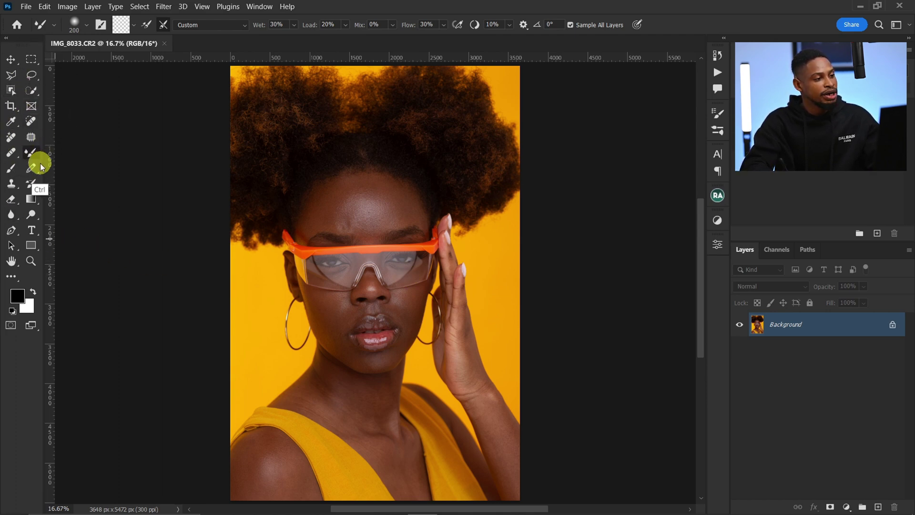
pyautogui.click(827, 376)
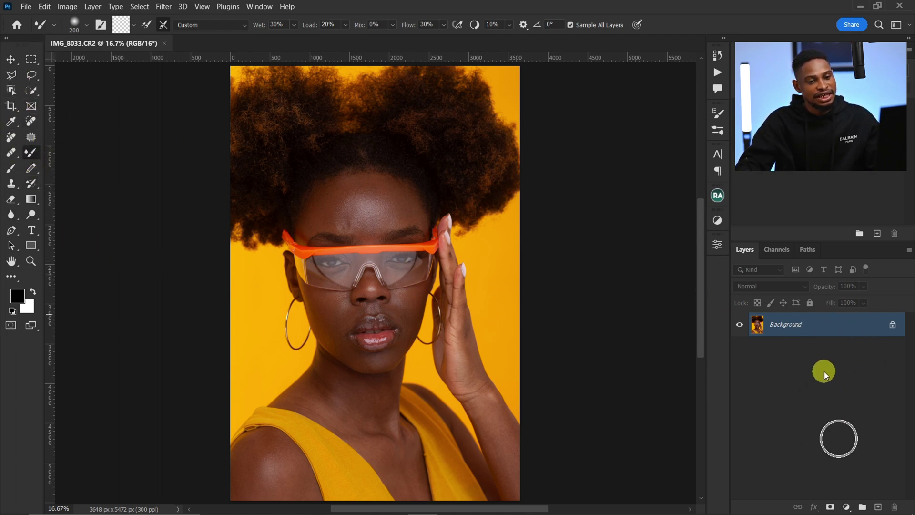
pyautogui.click(819, 340)
pyautogui.click(820, 347)
pyautogui.click(824, 347)
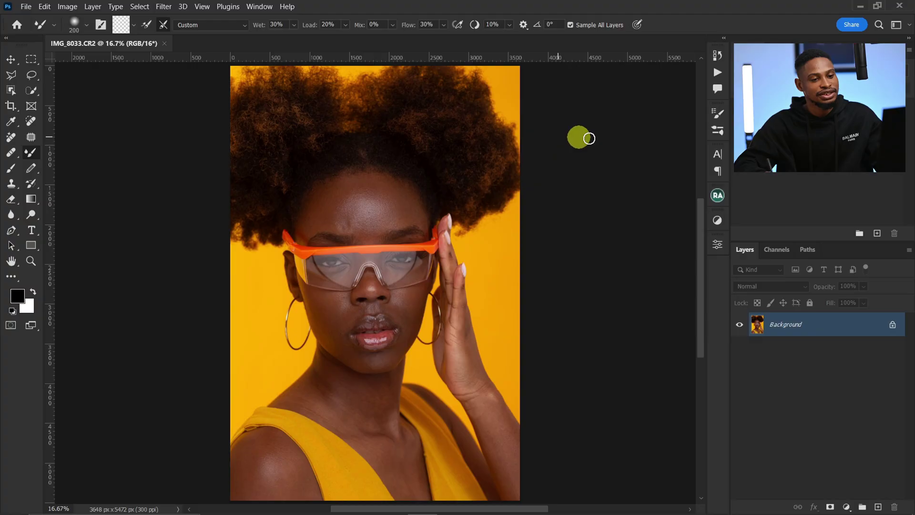
# Try duplicating the Background layer and undo the duplication.
pyautogui.click(815, 332)
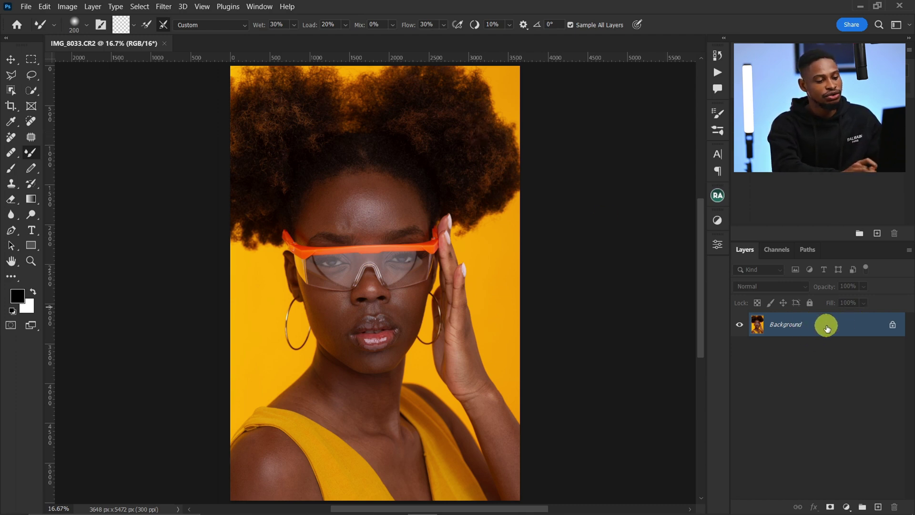
pyautogui.moveTo(826, 328); pyautogui.dragTo(878, 506)
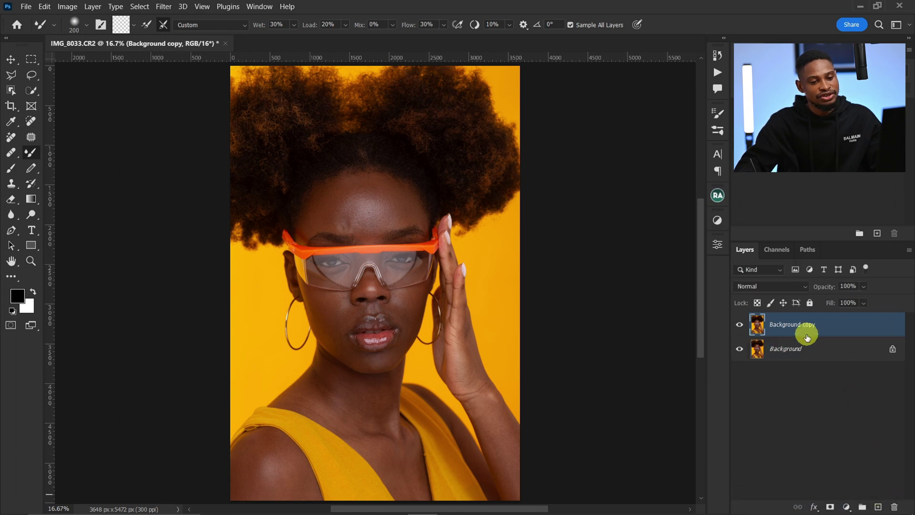
pyautogui.hotkey('ctrl', 'z')
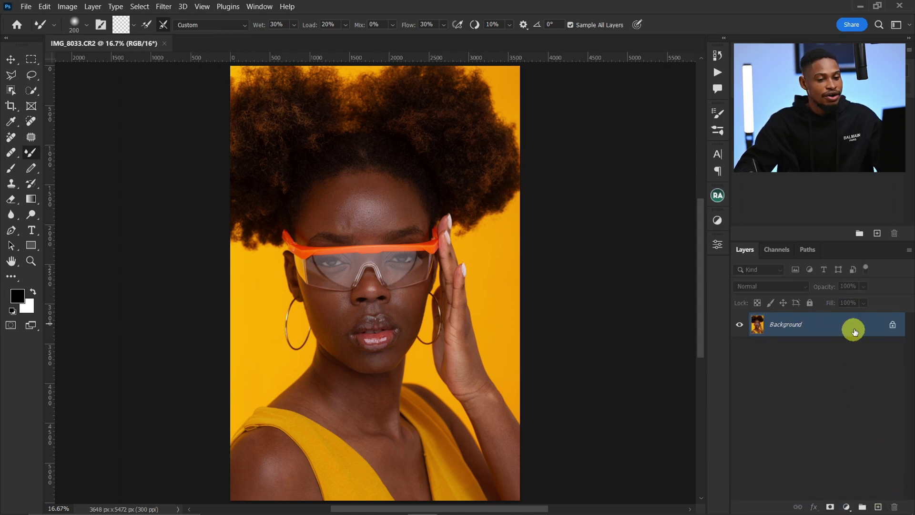
# Duplicate the Background layer within IMG_8033.CR2, keeping the name Background copy.
pyautogui.rightClick(852, 333)
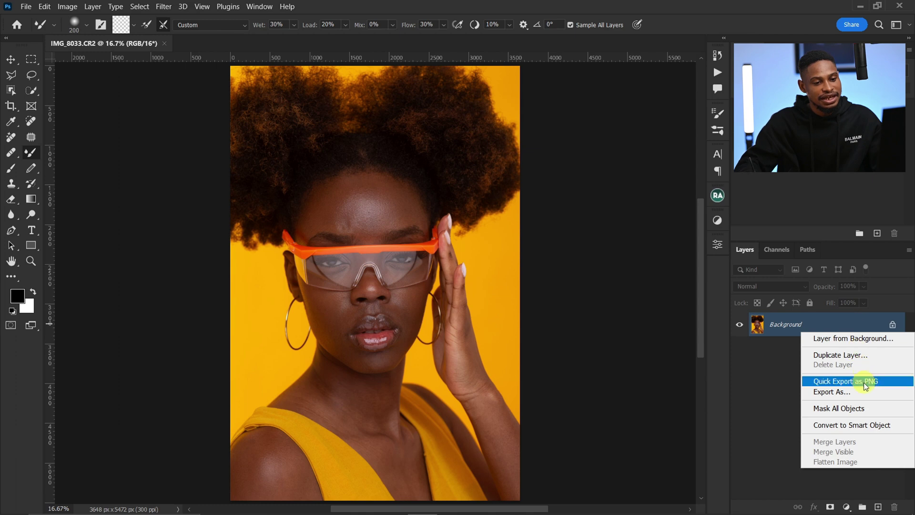
pyautogui.click(847, 355)
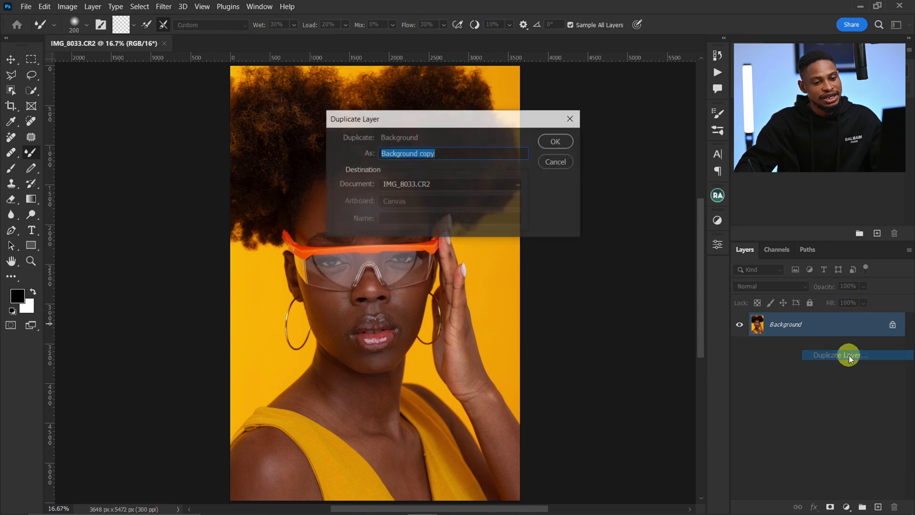
pyautogui.click(554, 142)
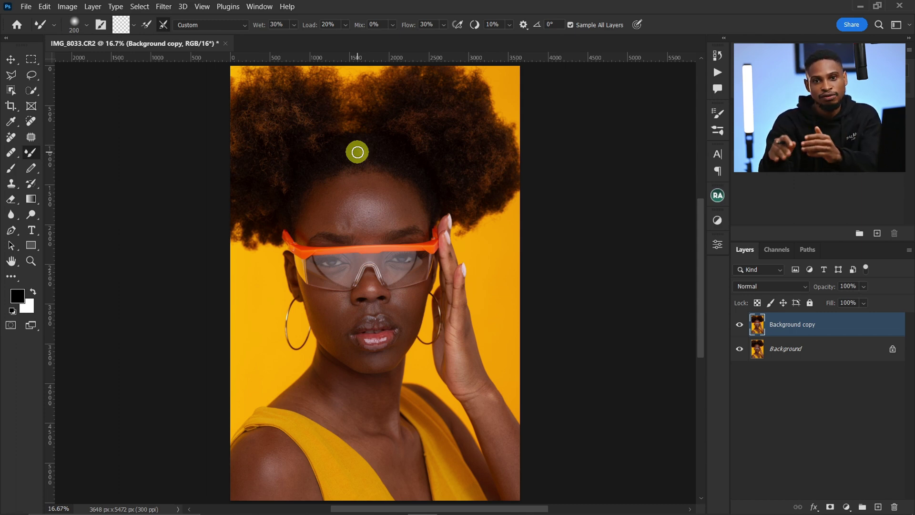
pyautogui.press('z')
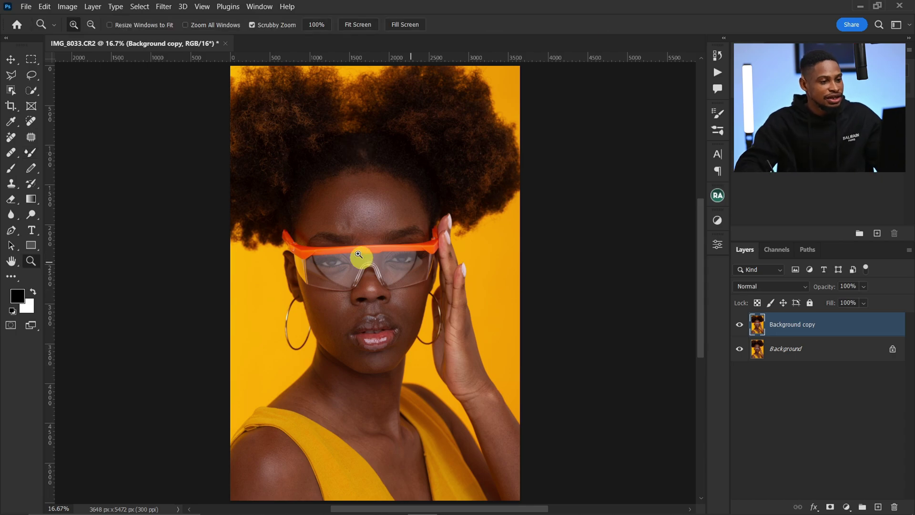
pyautogui.moveTo(360, 198)
pyautogui.mouseDown()
pyautogui.moveTo(408, 231)
pyautogui.moveTo(429, 213)
pyautogui.moveTo(408, 178)
pyautogui.mouseUp()
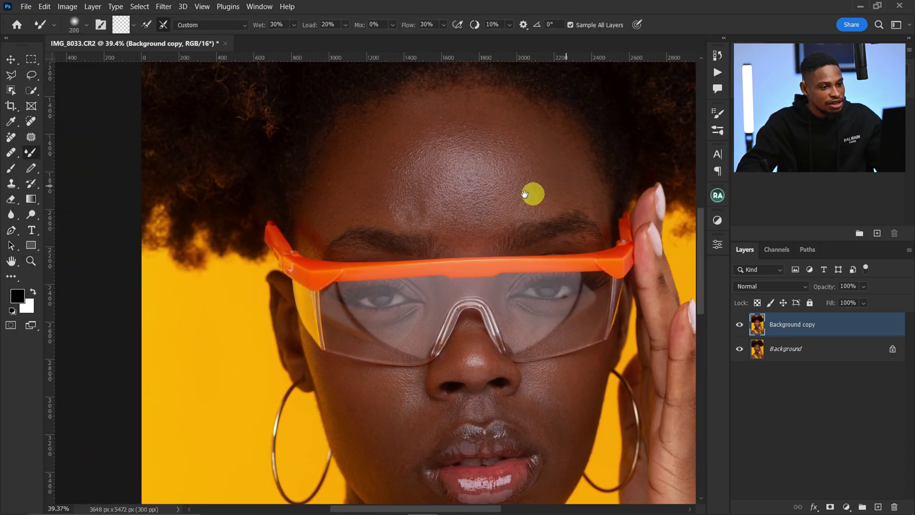
pyautogui.moveTo(533, 194); pyautogui.dragTo(437, 222)
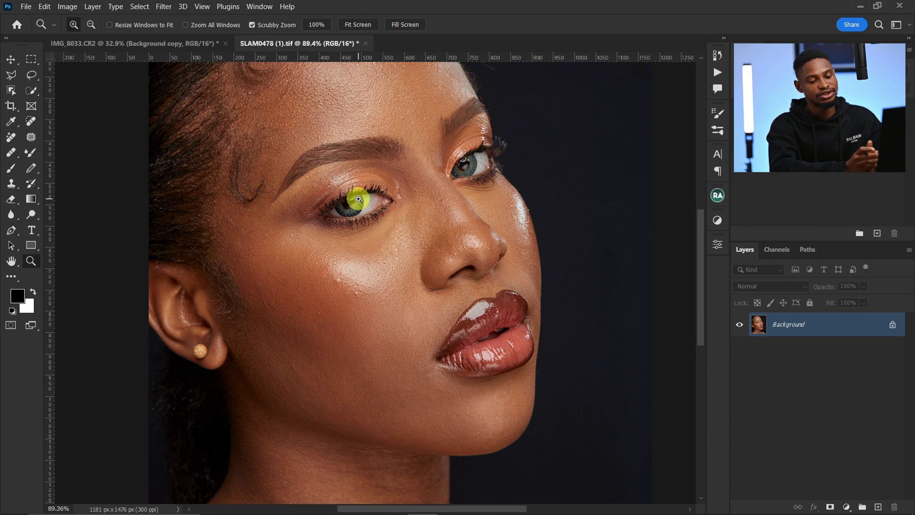
# Duplicate the Background layer of SLAM0478 (1).tif.
pyautogui.hotkey('ctrl', 'j')
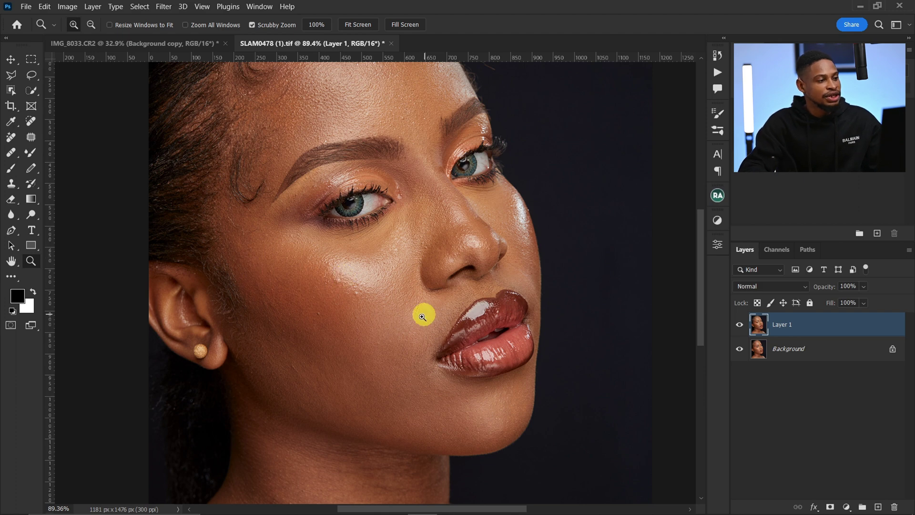
# Customize the toolbar so that related tools are grouped in a single column.
pyautogui.press('v')
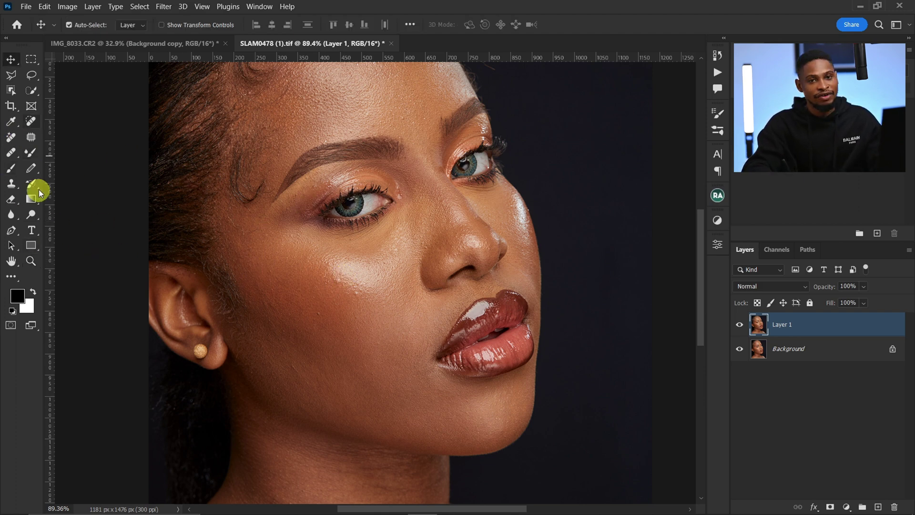
pyautogui.press('ctrl')
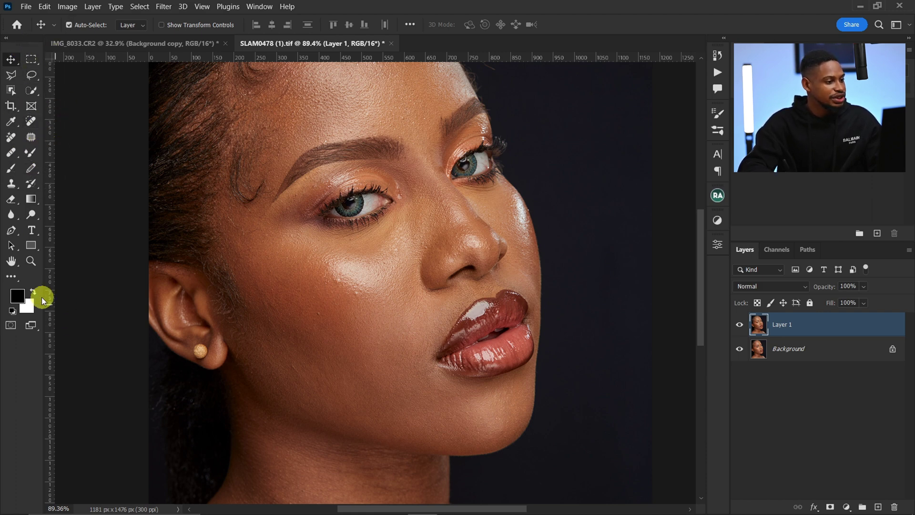
pyautogui.click(11, 278)
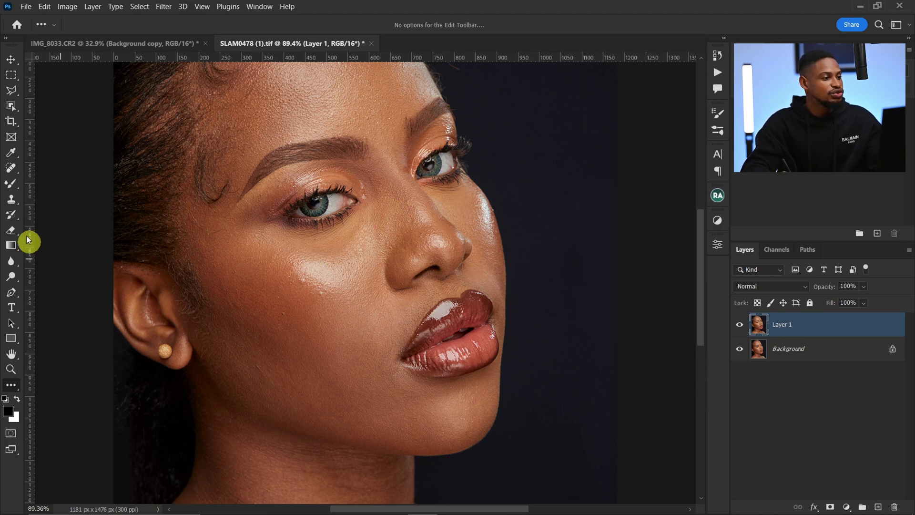
# Activate the Spot Healing Brush from the group of healing tools for retouching Layer 1.
pyautogui.click(17, 175)
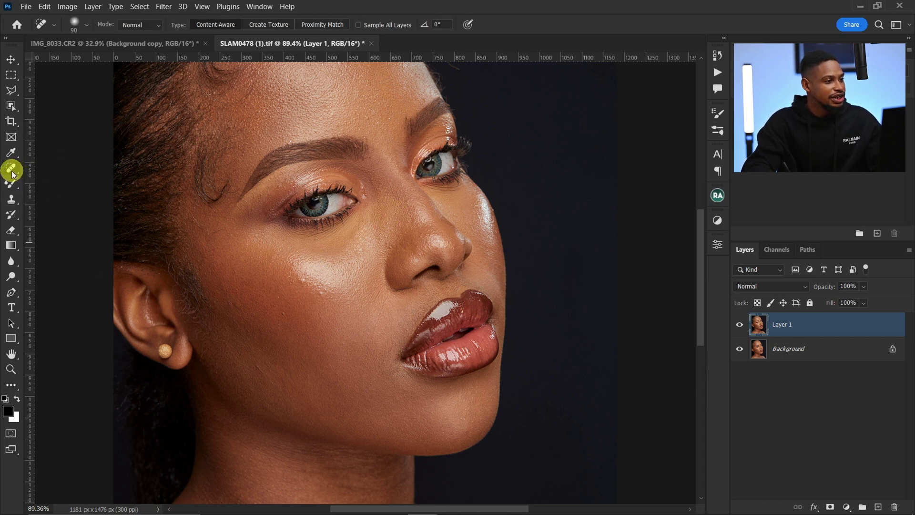
pyautogui.rightClick(14, 172)
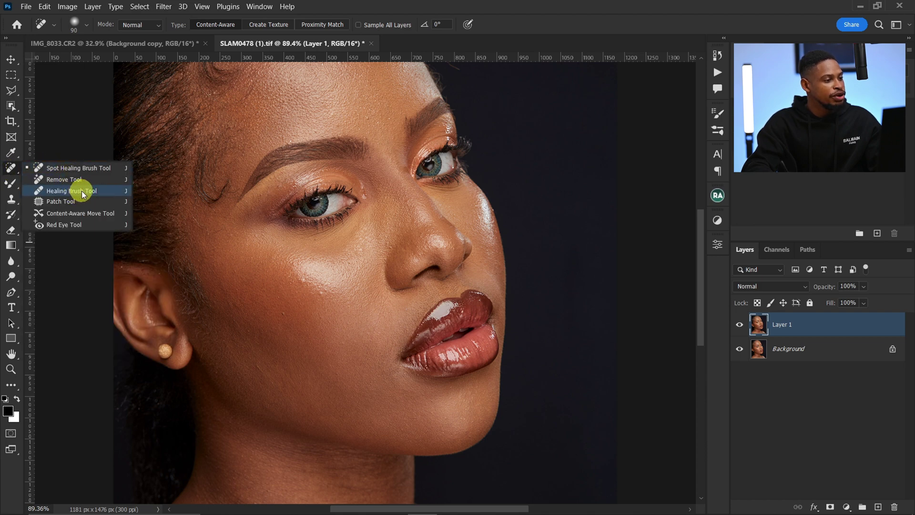
pyautogui.click(84, 169)
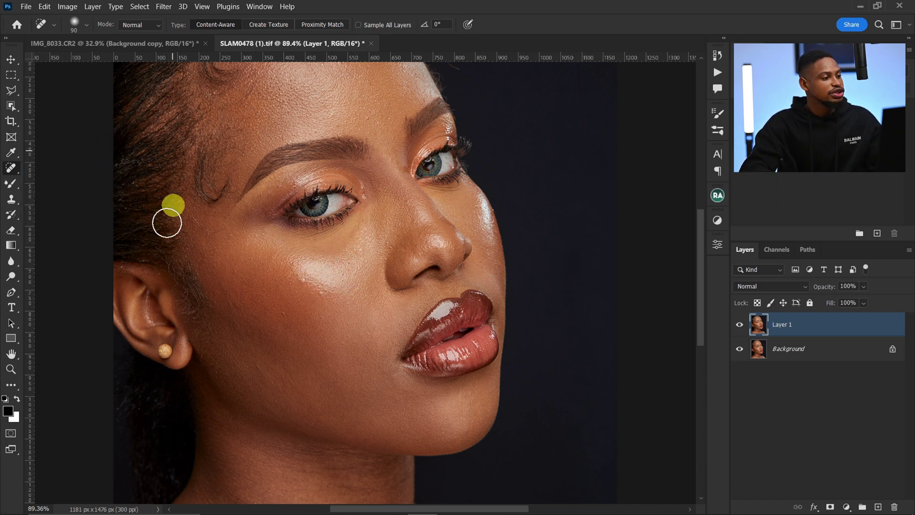
pyautogui.click(201, 191)
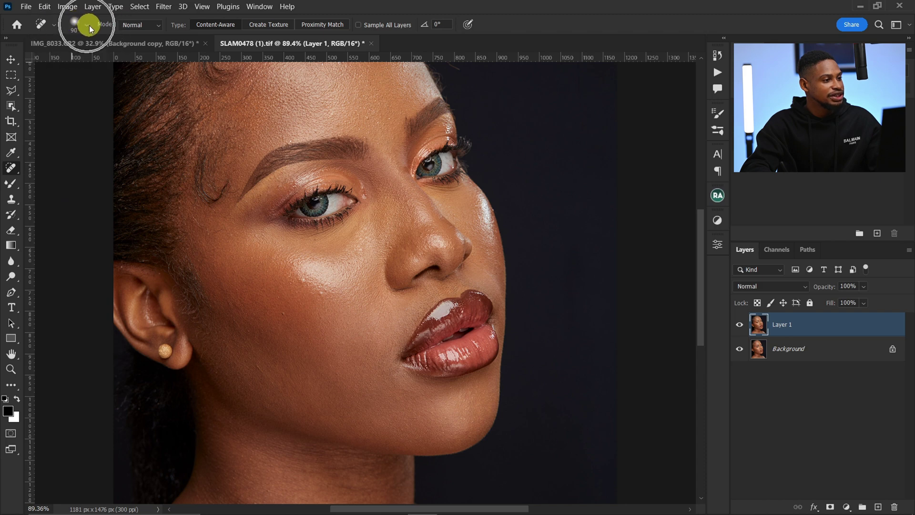
# Set the Spot Healing Brush to 0% hardness and reduce its size to 60 px.
pyautogui.click(87, 24)
pyautogui.moveTo(58, 85); pyautogui.dragTo(46, 100)
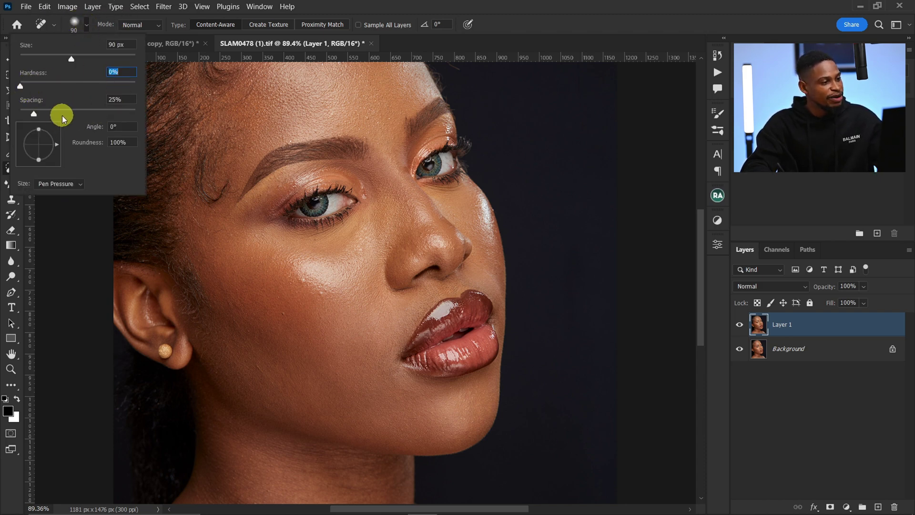
pyautogui.press('Return')
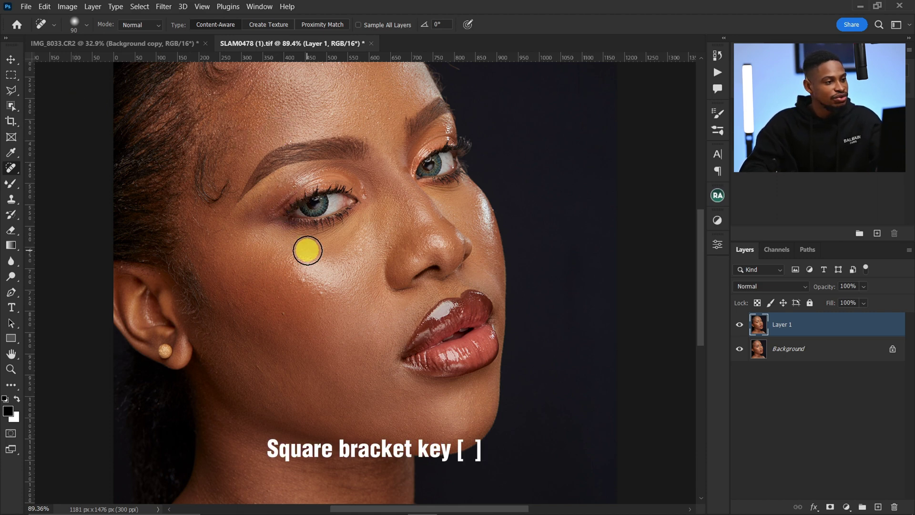
pyautogui.press('[')
pyautogui.press('[')
pyautogui.press('[')
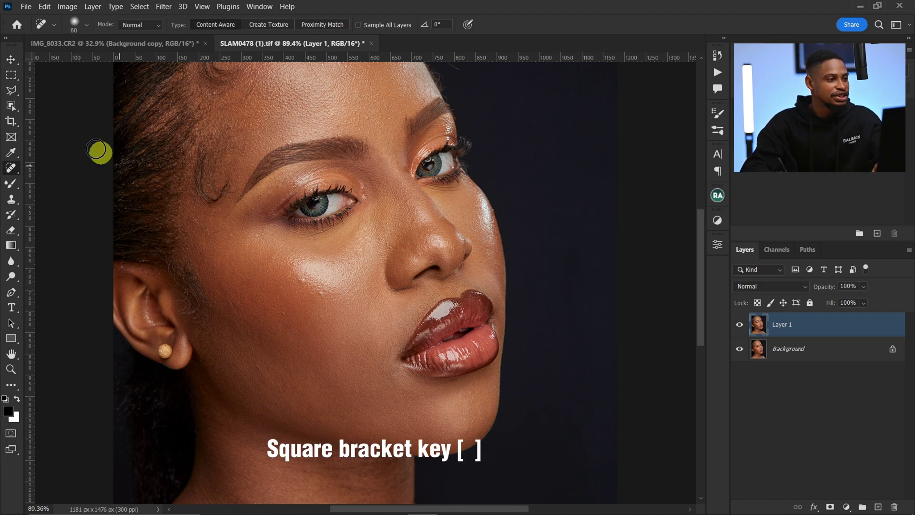
# Reduce the Spot Healing Brush size to 41 px and further down to 20 px.
pyautogui.click(87, 24)
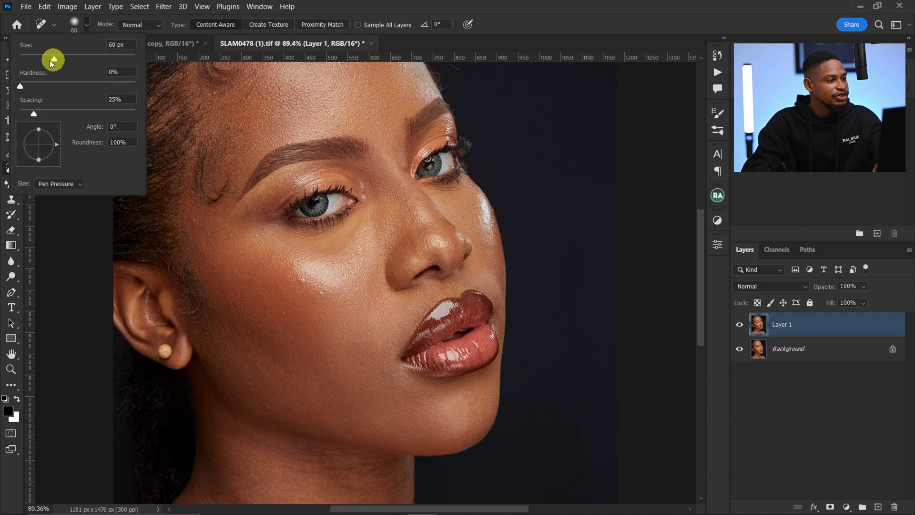
pyautogui.moveTo(53, 60)
pyautogui.mouseDown()
pyautogui.moveTo(31, 62)
pyautogui.moveTo(82, 57)
pyautogui.moveTo(42, 59)
pyautogui.mouseUp()
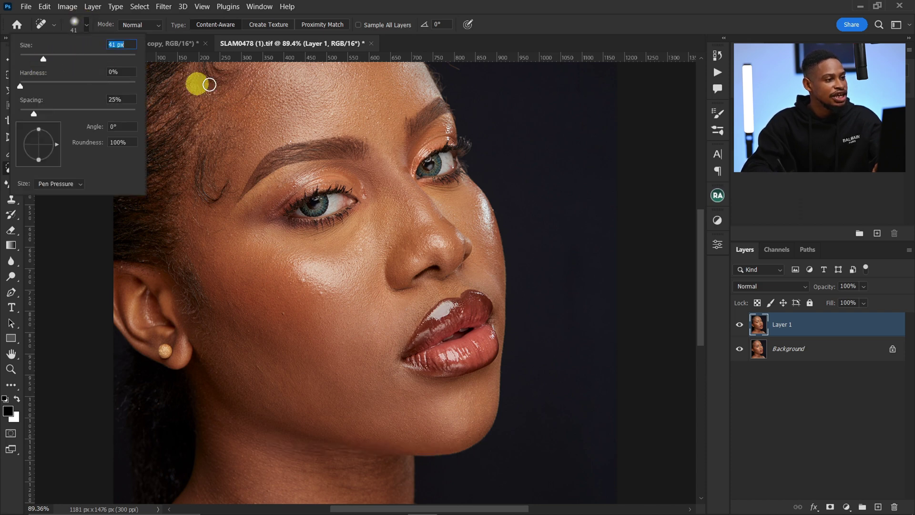
pyautogui.click(210, 84)
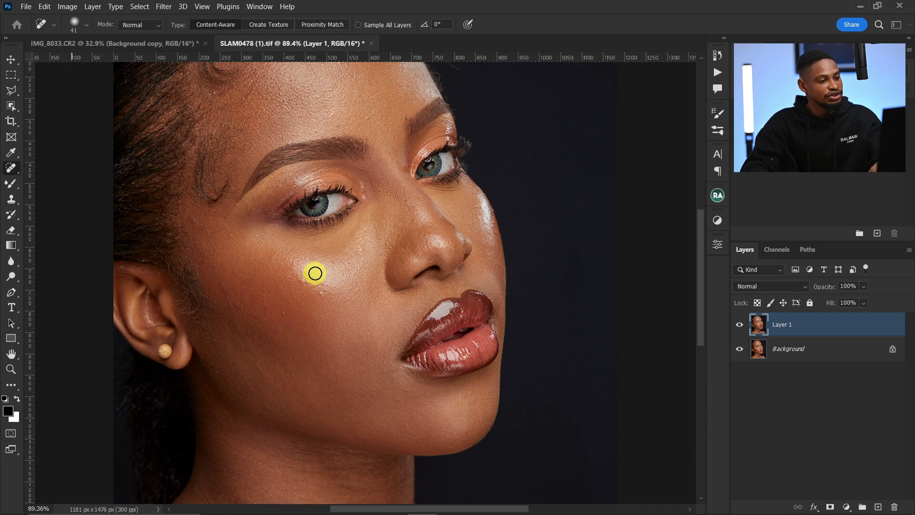
pyautogui.press('[')
pyautogui.press('[')
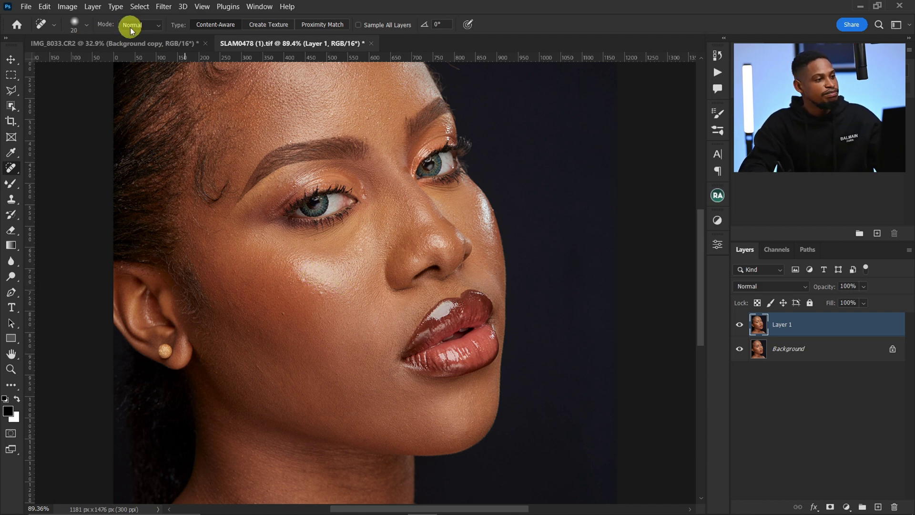
# Set the Spot Healing Brush type to Content-Aware.
pyautogui.click(224, 26)
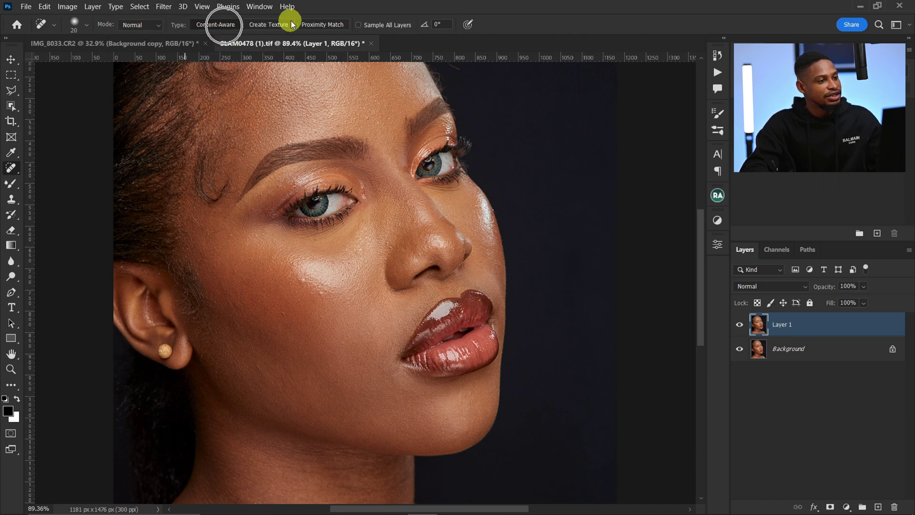
pyautogui.click(282, 28)
pyautogui.click(217, 24)
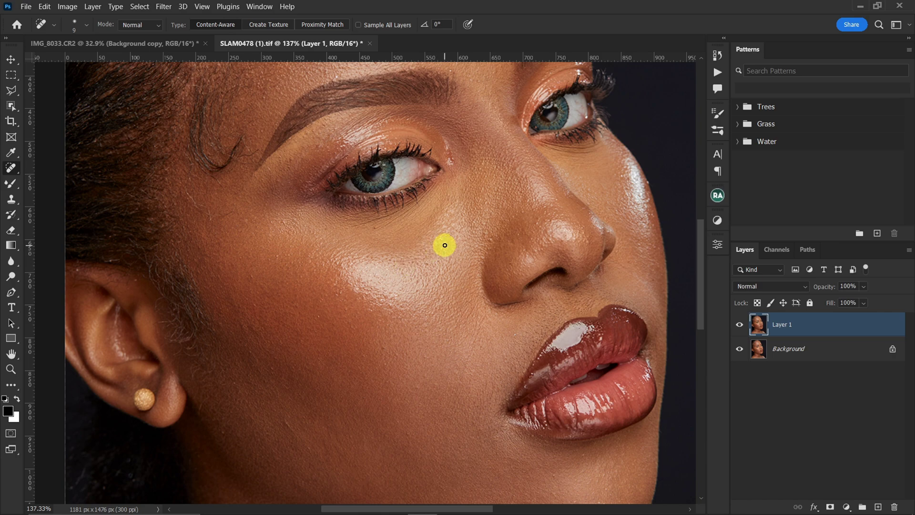
# Compare the skin before and after the last healing, and examine the cheek and forehead up close.
pyautogui.hotkey('ctrl', 'z')
pyautogui.hotkey('ctrl', 'shift', 'z')
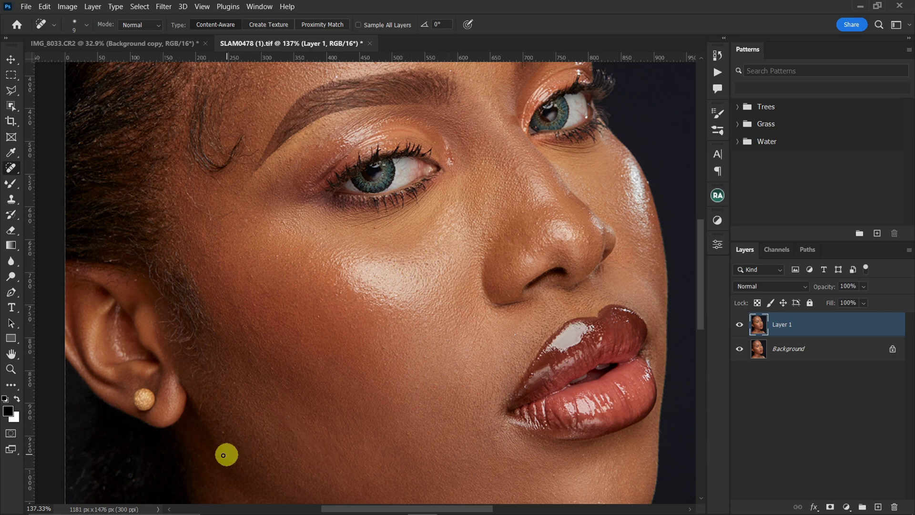
pyautogui.moveTo(374, 347); pyautogui.dragTo(396, 499)
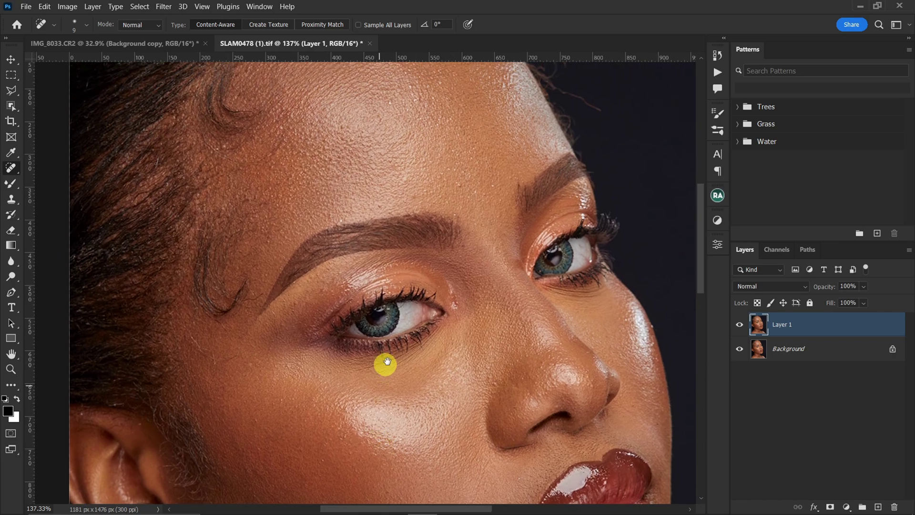
pyautogui.moveTo(386, 363); pyautogui.dragTo(334, 447)
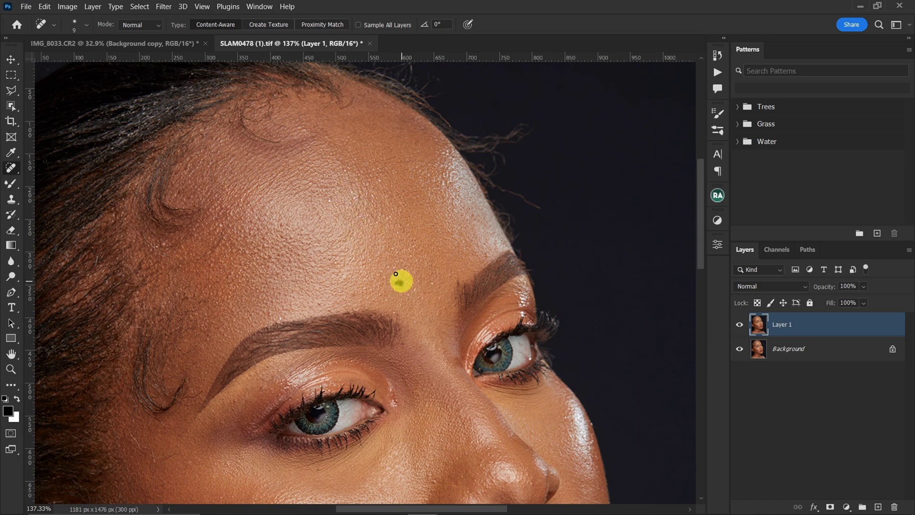
pyautogui.scroll(-8, 443, 181)
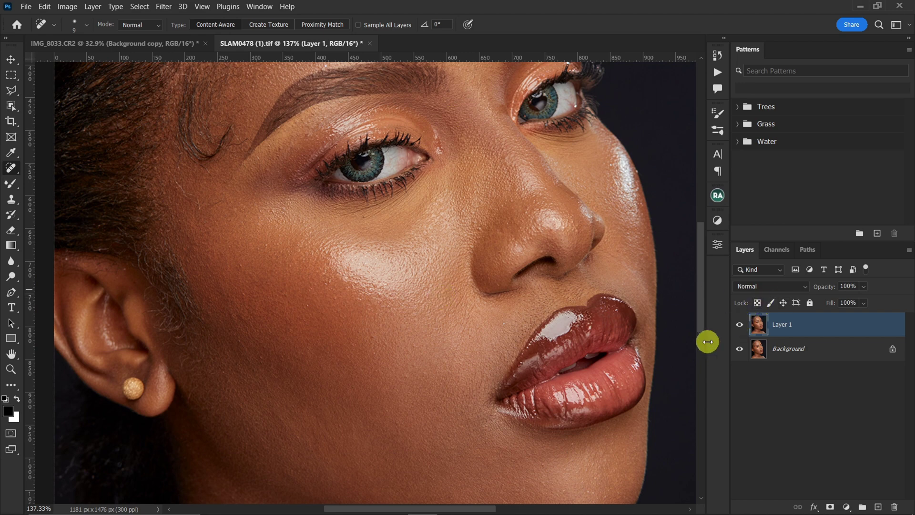
pyautogui.hotkey('ctrl', 'space')
pyautogui.moveTo(351, 341); pyautogui.dragTo(374, 296)
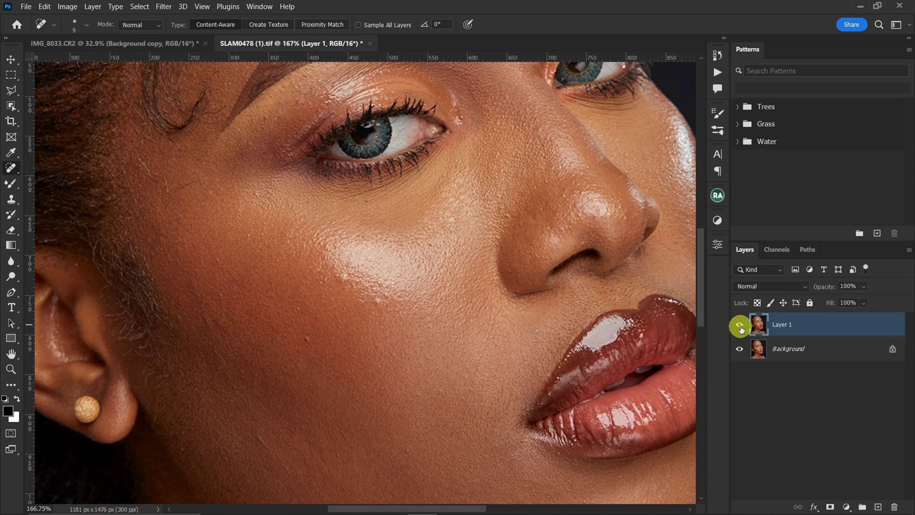
pyautogui.hotkey('ctrl', 'alt', 'space')
pyautogui.keyDown('ctrl'); pyautogui.keyDown('alt'); pyautogui.click(486, 323); pyautogui.keyUp('alt'); pyautogui.keyUp('ctrl')
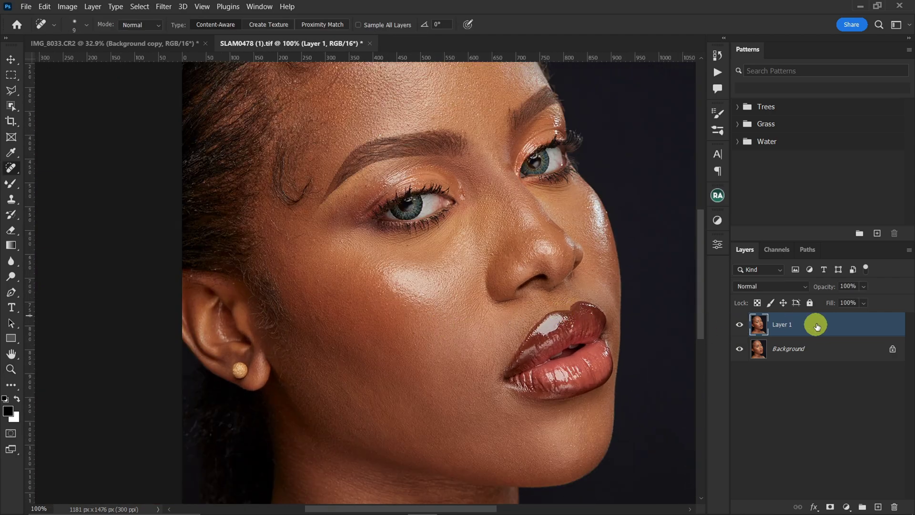
# Try deleting Layer 1 and undo the deletion.
pyautogui.moveTo(816, 324); pyautogui.dragTo(894, 507)
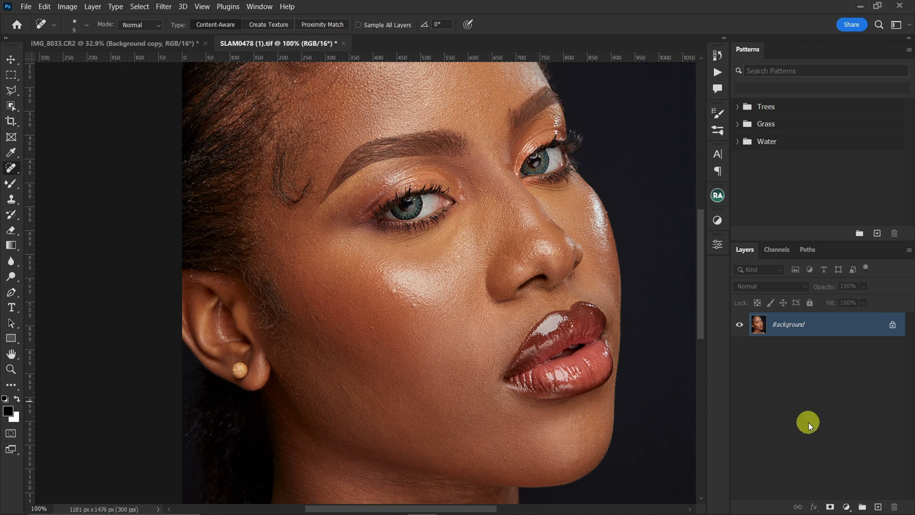
pyautogui.hotkey('ctrl', 'z')
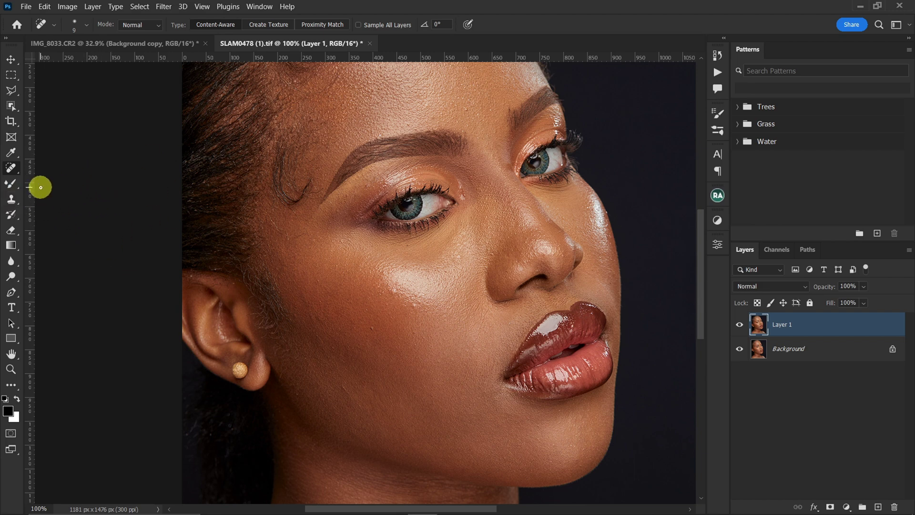
# Activate the Clone Stamp tool and check its brush preset options, keeping the Soft Round brush at 0% hardness in Normal mode.
pyautogui.click(12, 204)
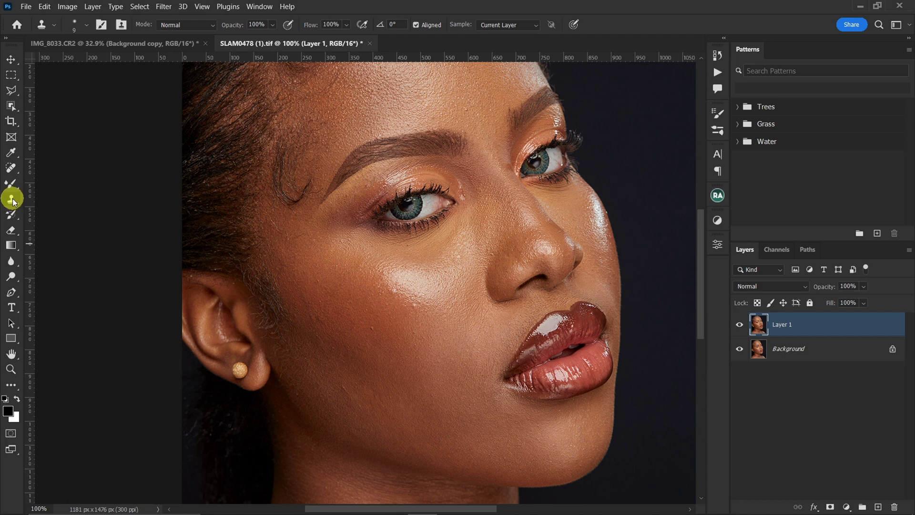
pyautogui.rightClick(13, 201)
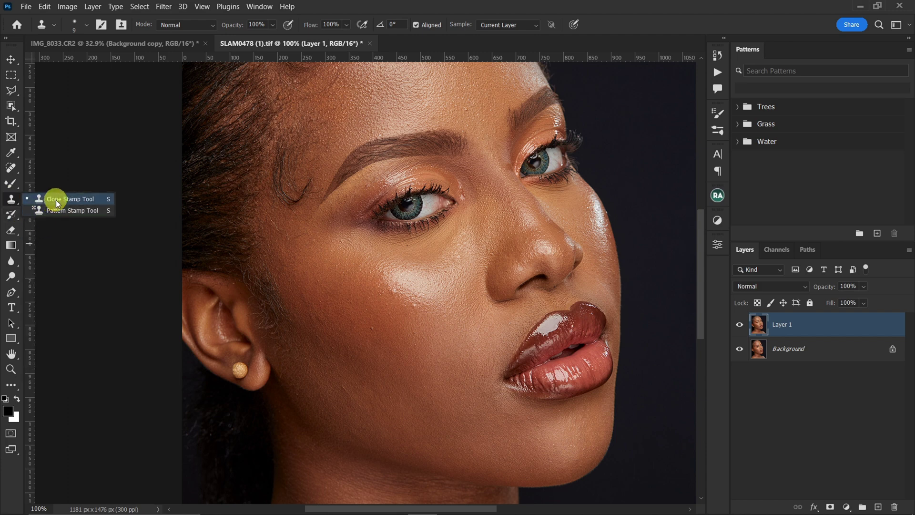
pyautogui.click(56, 199)
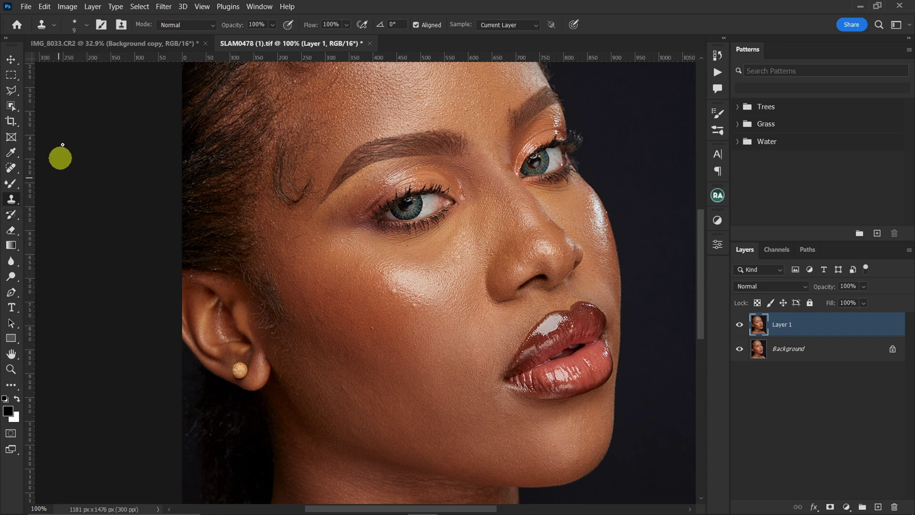
pyautogui.click(86, 25)
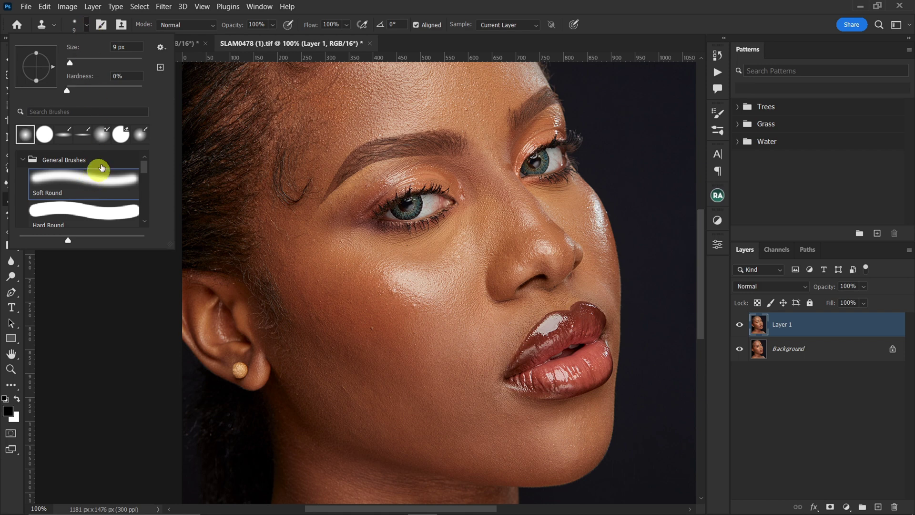
pyautogui.click(196, 22)
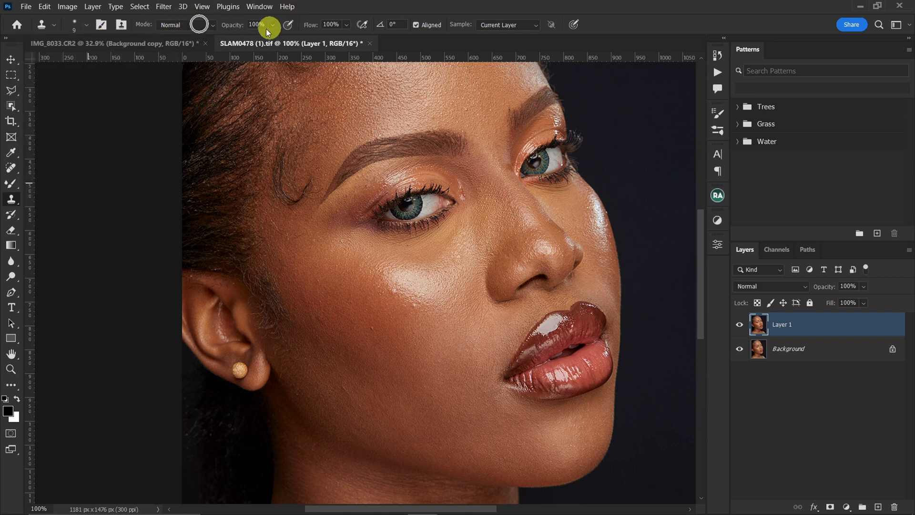
# Clone clean neighbouring skin over the small blemishes on the cheek with the Clone Stamp at a 15 px brush size.
pyautogui.press('ctrl')
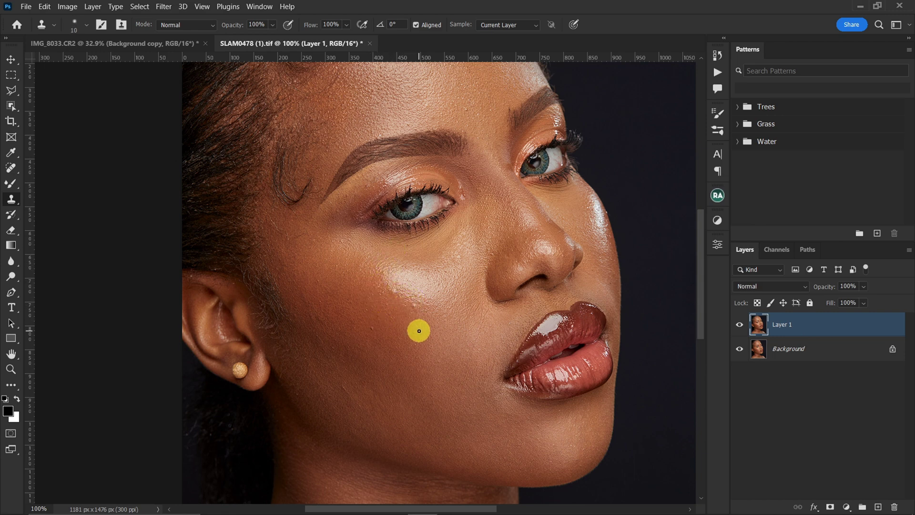
pyautogui.moveTo(433, 310); pyautogui.dragTo(416, 311)
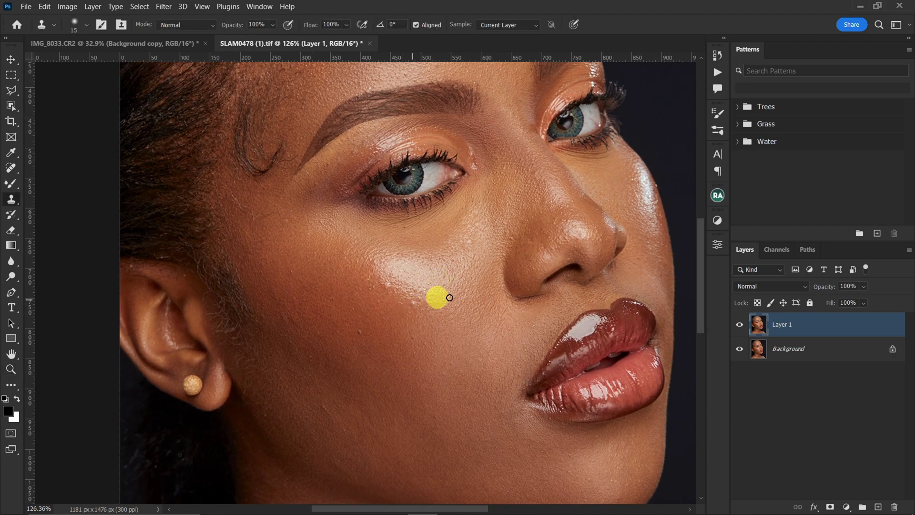
pyautogui.press('alt')
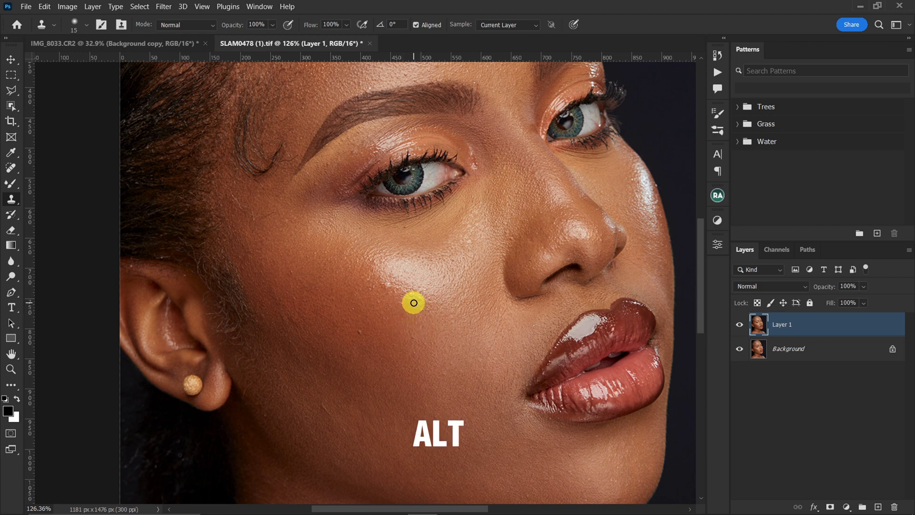
pyautogui.keyDown('alt'); pyautogui.click(413, 305); pyautogui.keyUp('alt')
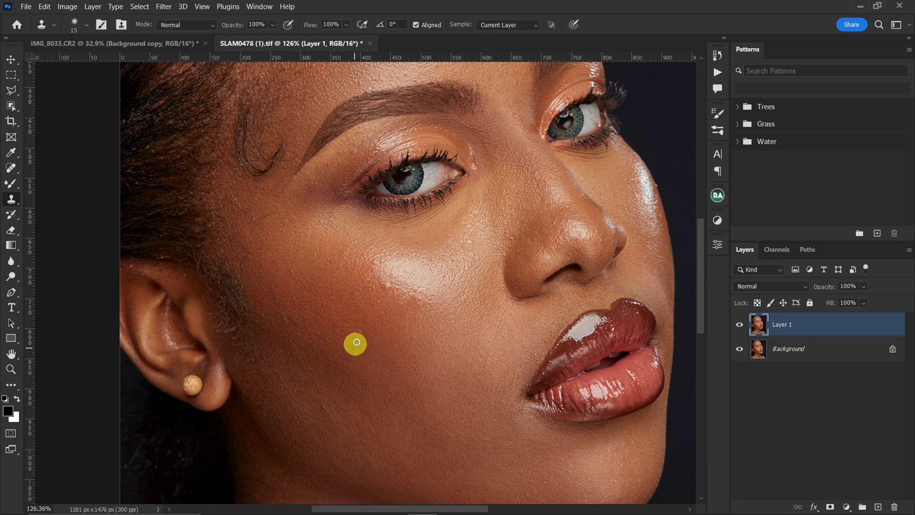
pyautogui.keyDown('alt'); pyautogui.click(360, 337); pyautogui.keyUp('alt')
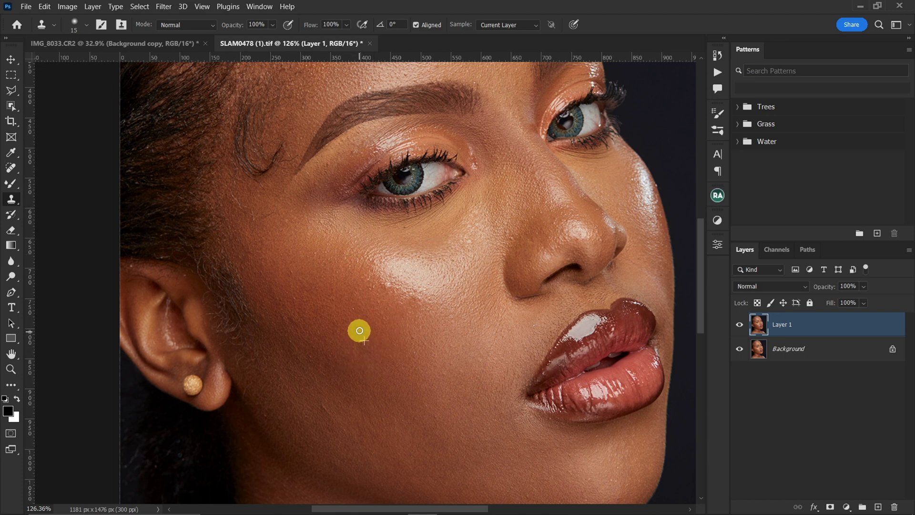
pyautogui.keyDown('alt'); pyautogui.click(401, 306); pyautogui.keyUp('alt')
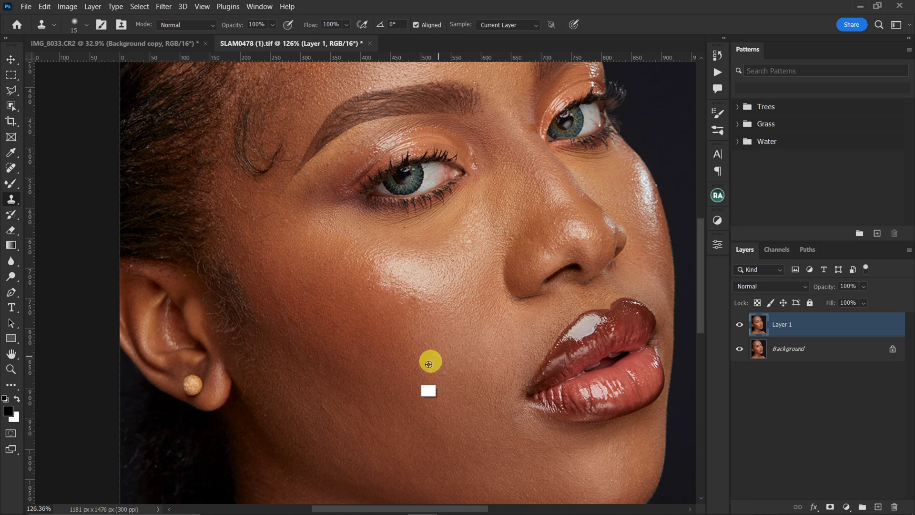
pyautogui.moveTo(437, 336); pyautogui.dragTo(427, 462)
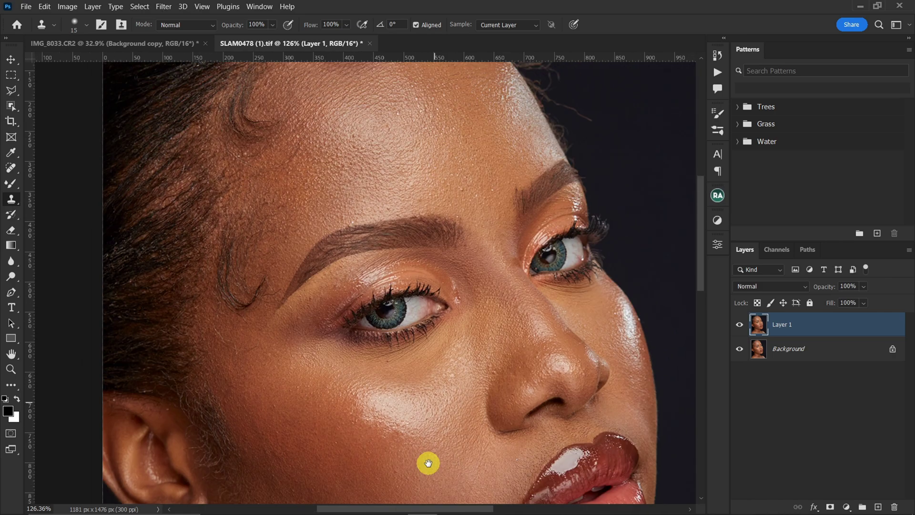
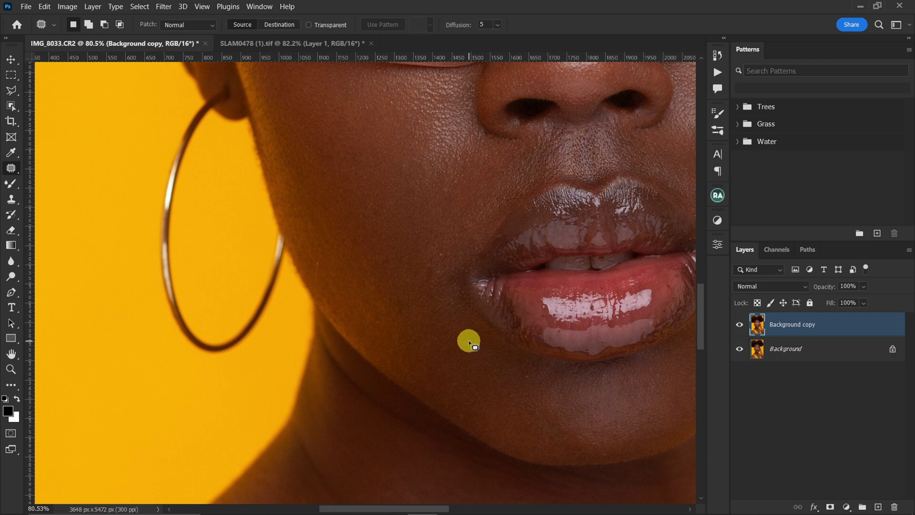
# Patch the small blemishes on the cheek beside the mouth corner in IMG_8033.CR2 with the Patch tool in Source mode.
pyautogui.moveTo(429, 285)
pyautogui.mouseDown()
pyautogui.moveTo(433, 257)
pyautogui.moveTo(431, 272)
pyautogui.moveTo(445, 272)
pyautogui.mouseUp()
pyautogui.click(427, 273)
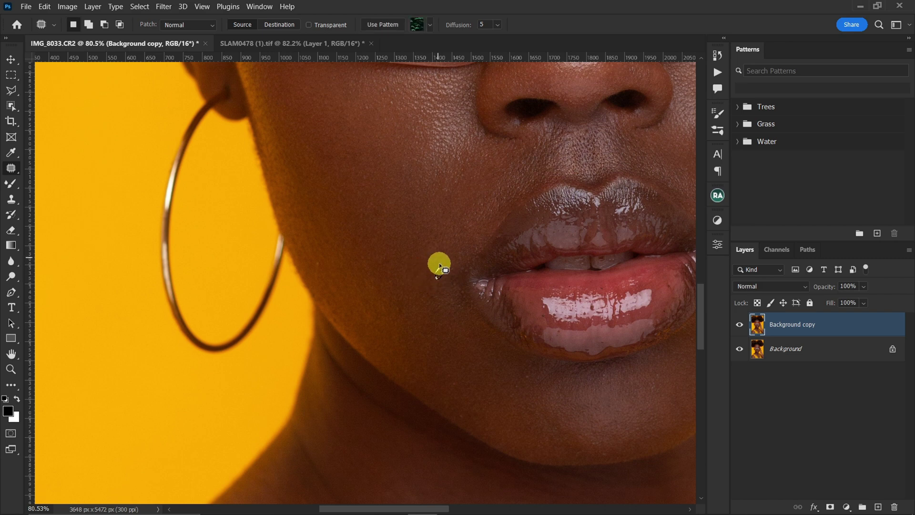
pyautogui.click(435, 264)
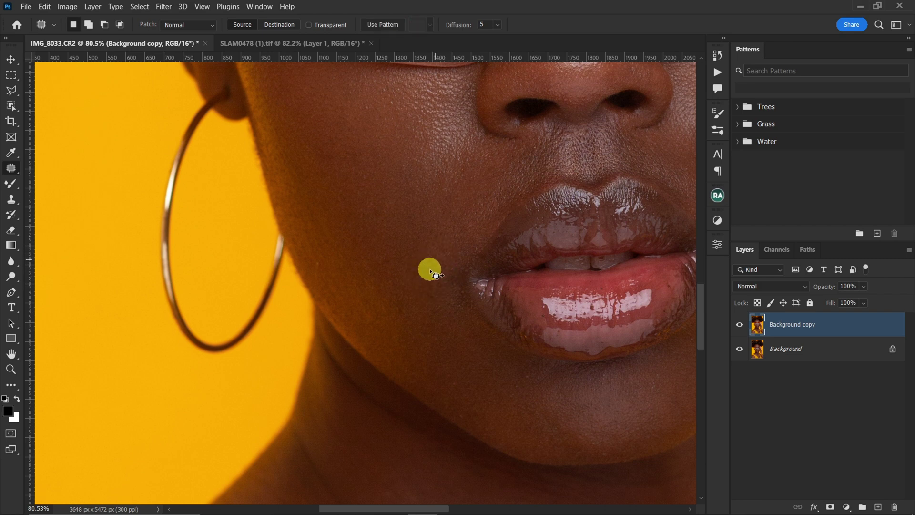
pyautogui.moveTo(430, 271); pyautogui.dragTo(417, 278)
pyautogui.click(417, 278)
pyautogui.moveTo(496, 379)
pyautogui.mouseDown()
pyautogui.moveTo(473, 331)
pyautogui.moveTo(447, 314)
pyautogui.mouseUp()
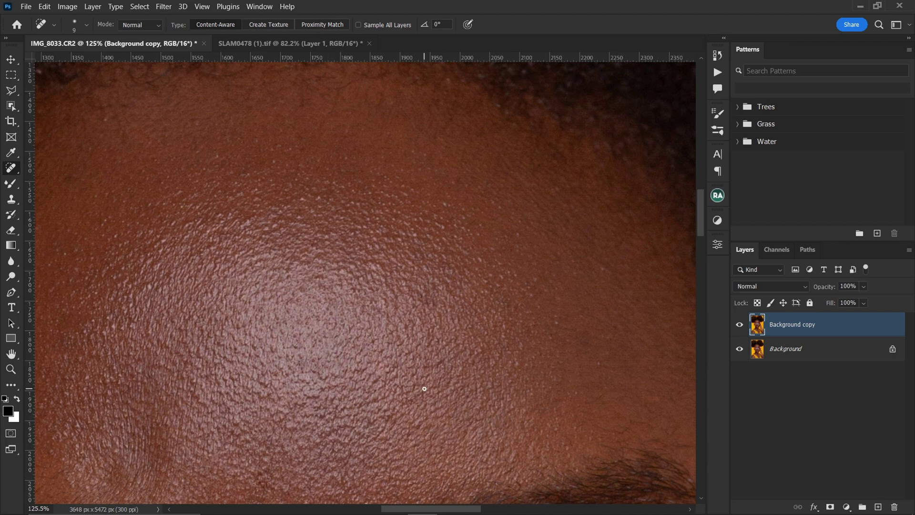
# Activate the Clone Stamp tool and set its opacity to 50%.
pyautogui.click(13, 200)
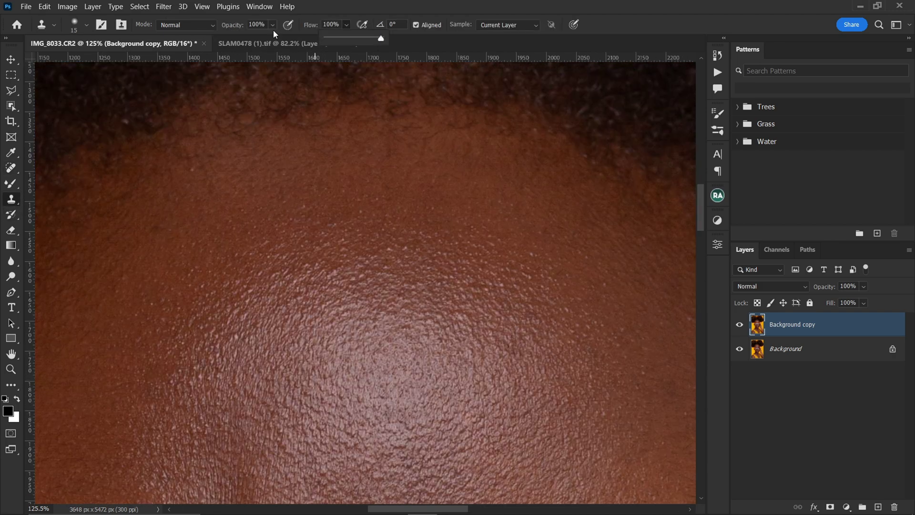
pyautogui.click(274, 25)
pyautogui.moveTo(284, 39); pyautogui.dragTo(263, 38)
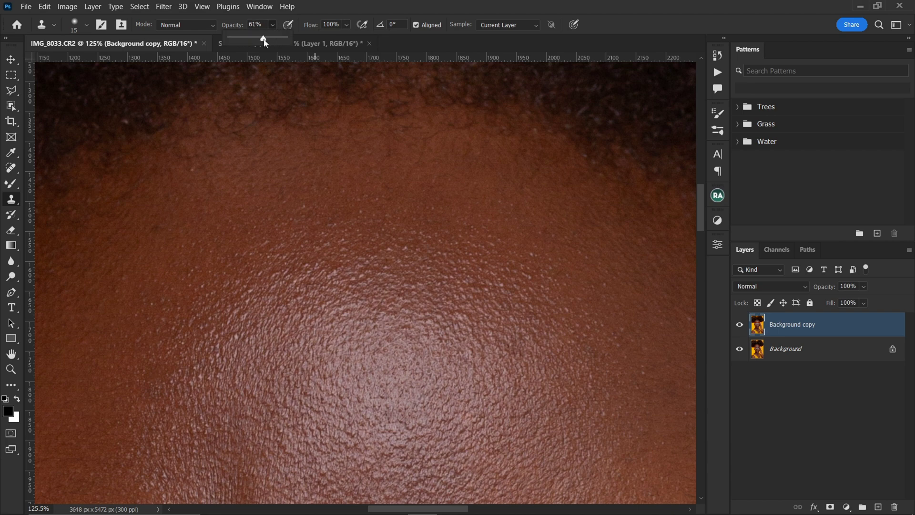
pyautogui.click(262, 23)
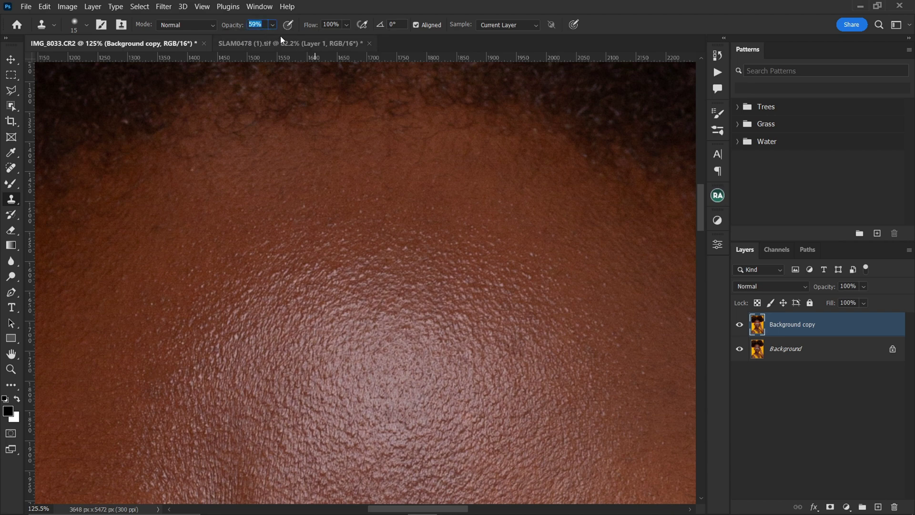
pyautogui.write('50')
pyautogui.press('Return')
# Sample clean forehead skin and clone it over the uneven, shiny spots across the forehead on the Background copy layer.
pyautogui.press('alt')
pyautogui.keyDown('alt'); pyautogui.click(333, 257); pyautogui.keyUp('alt')
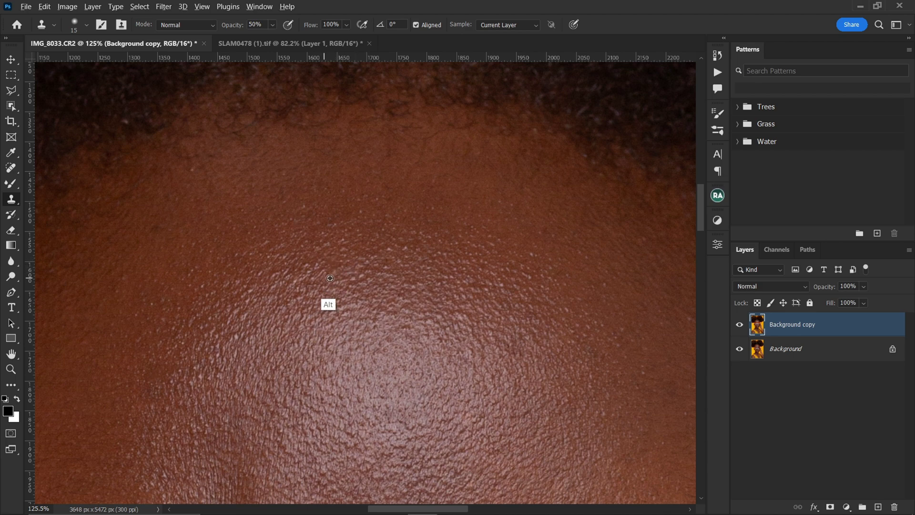
pyautogui.moveTo(329, 305)
pyautogui.mouseDown()
pyautogui.moveTo(416, 302)
pyautogui.moveTo(412, 288)
pyautogui.mouseUp()
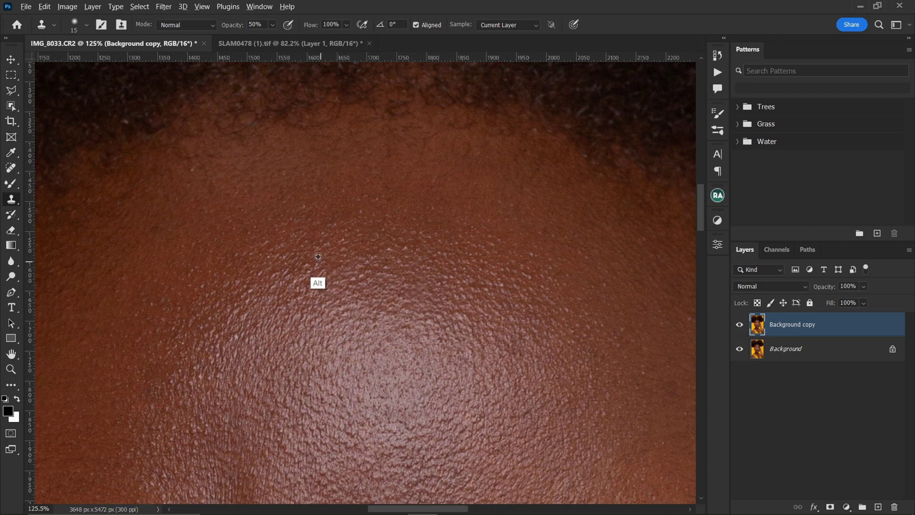
pyautogui.scroll(-3, 452, 278)
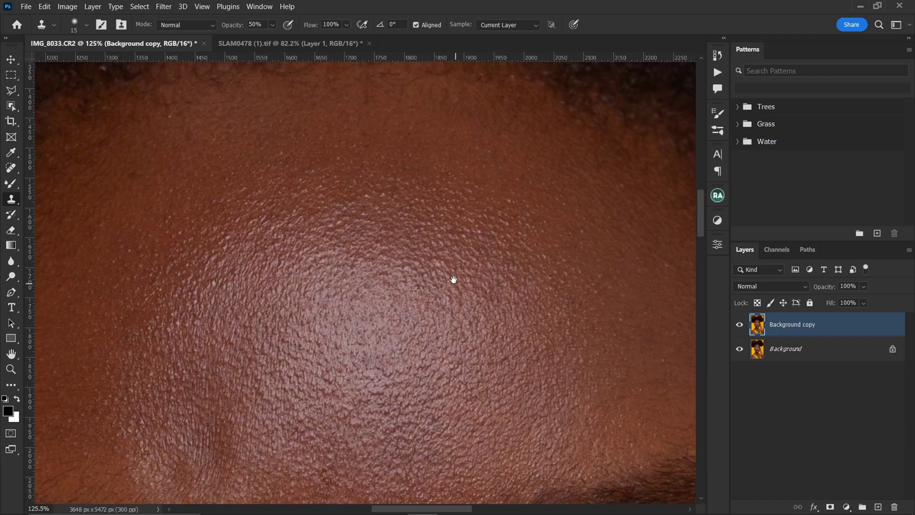
pyautogui.hscroll(1, 418, 292)
pyautogui.keyDown('alt'); pyautogui.click(448, 266); pyautogui.keyUp('alt')
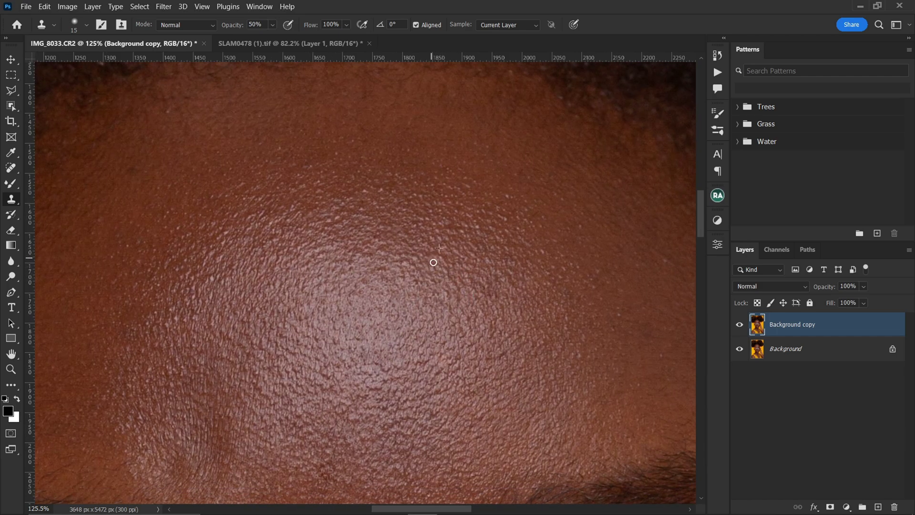
pyautogui.scroll(2, 494, 290)
pyautogui.hscroll(2, 494, 290)
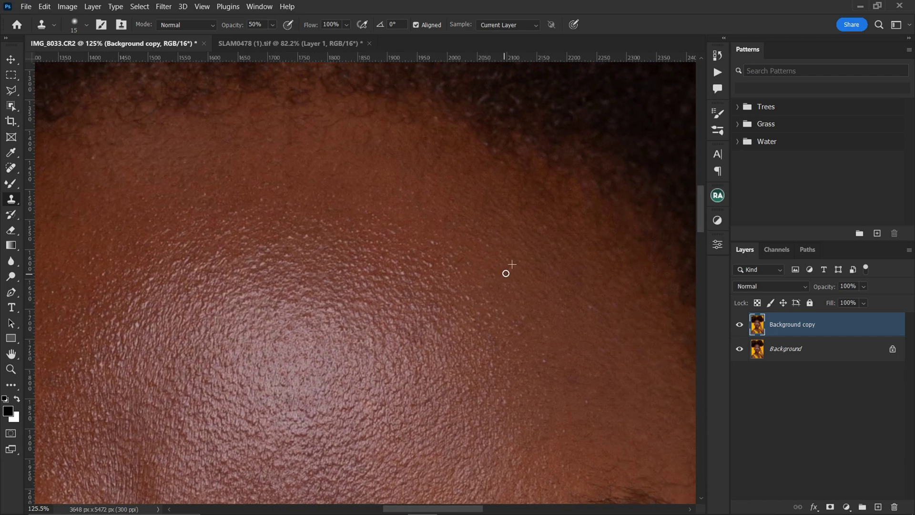
pyautogui.scroll(-5, 505, 273)
pyautogui.hscroll(-1, 545, 188)
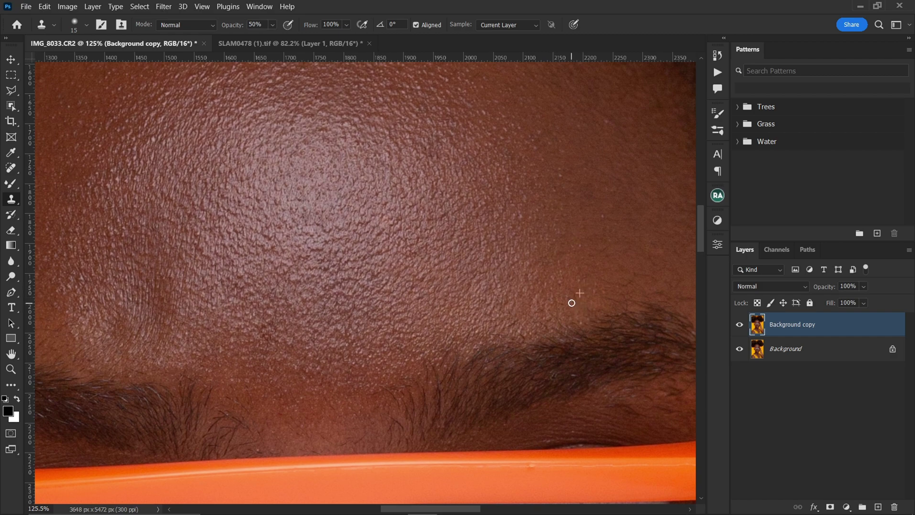
pyautogui.scroll(-5, 548, 300)
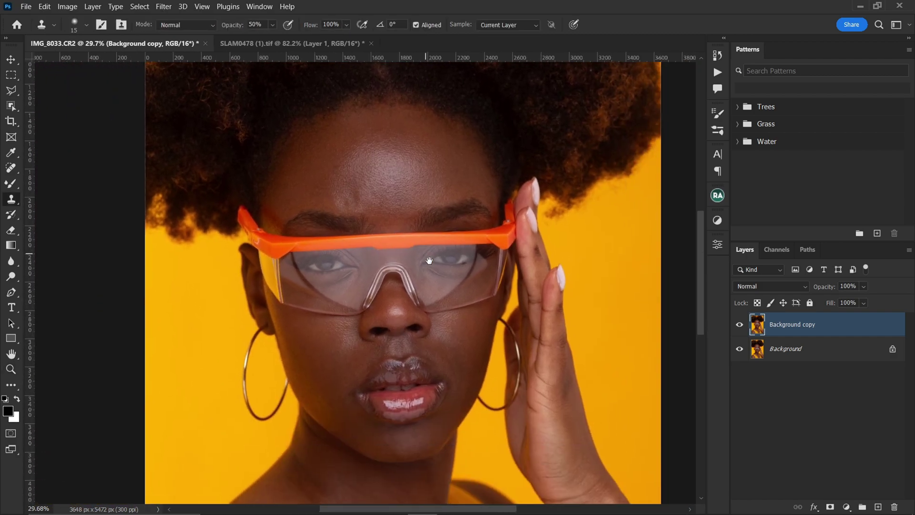
# Clone over the skin blemishes on the cheek below the glasses, beside the nose and mouth.
pyautogui.press('z')
pyautogui.scroll(3, 472, 343)
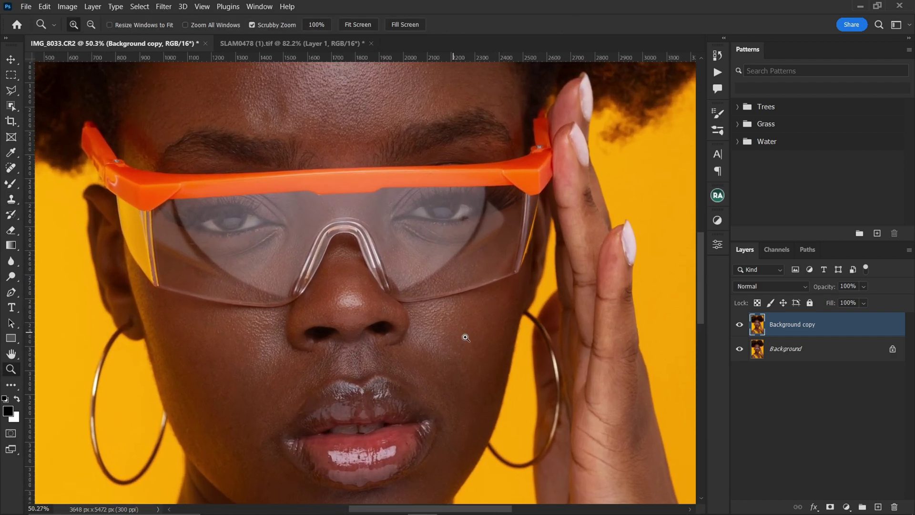
pyautogui.scroll(2, 466, 337)
pyautogui.press('s')
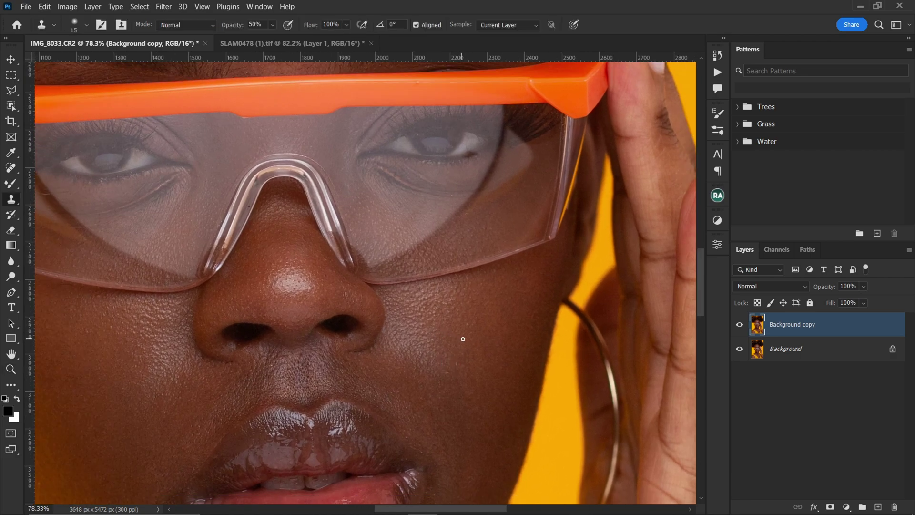
pyautogui.scroll(-3, 469, 338)
pyautogui.moveTo(419, 348)
pyautogui.mouseDown()
pyautogui.moveTo(409, 164)
pyautogui.moveTo(395, 110)
pyautogui.moveTo(429, 348)
pyautogui.mouseUp()
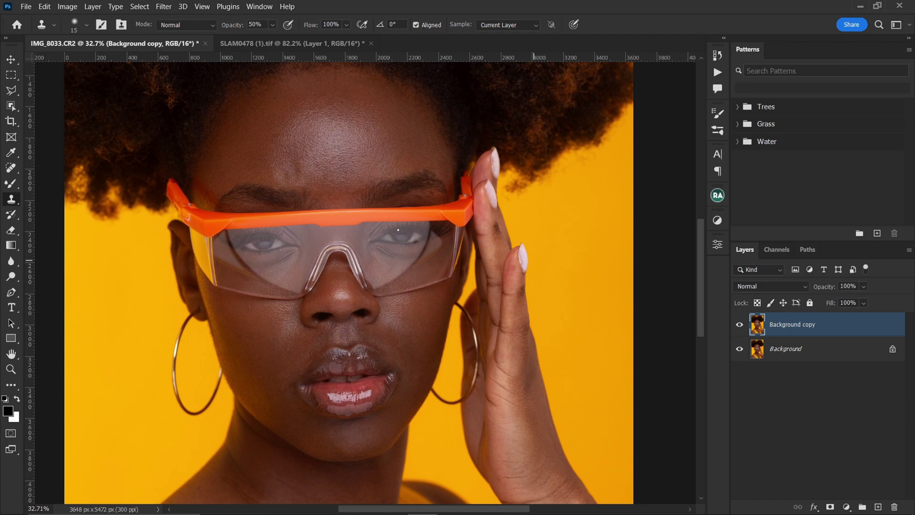
# Compare the portrait before and after retouching by hiding and showing the Background copy layer.
pyautogui.click(739, 325)
pyautogui.click(738, 327)
pyautogui.press('z')
pyautogui.moveTo(451, 270); pyautogui.dragTo(443, 290)
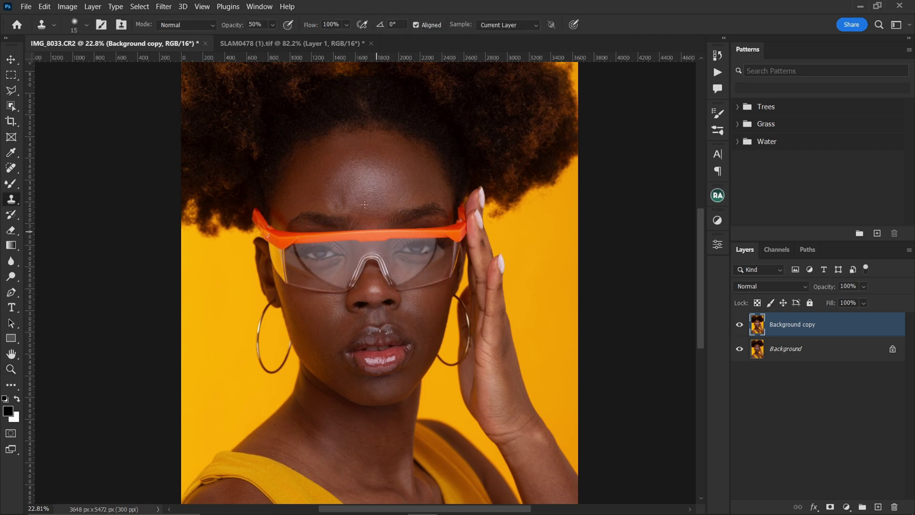
# Add a new empty layer above Background copy and set its blend mode to Soft Light.
pyautogui.press('z')
pyautogui.moveTo(331, 197); pyautogui.dragTo(353, 217)
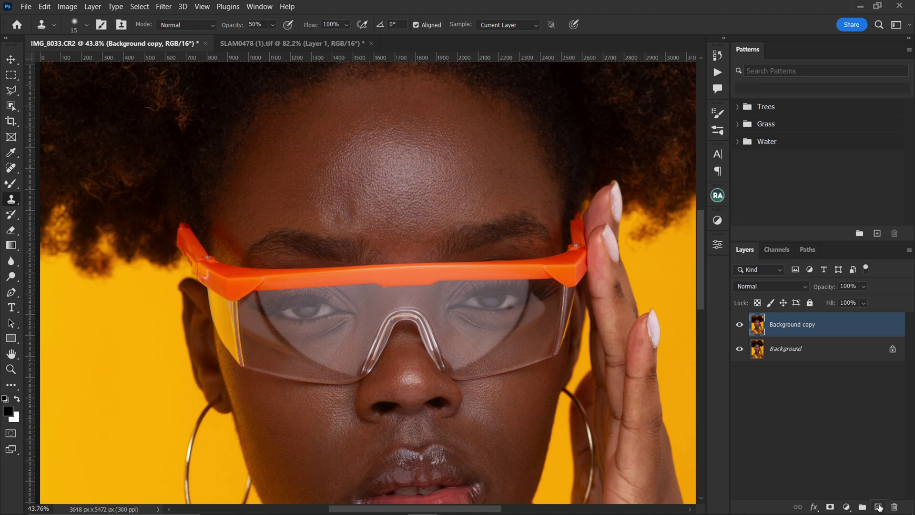
pyautogui.click(878, 506)
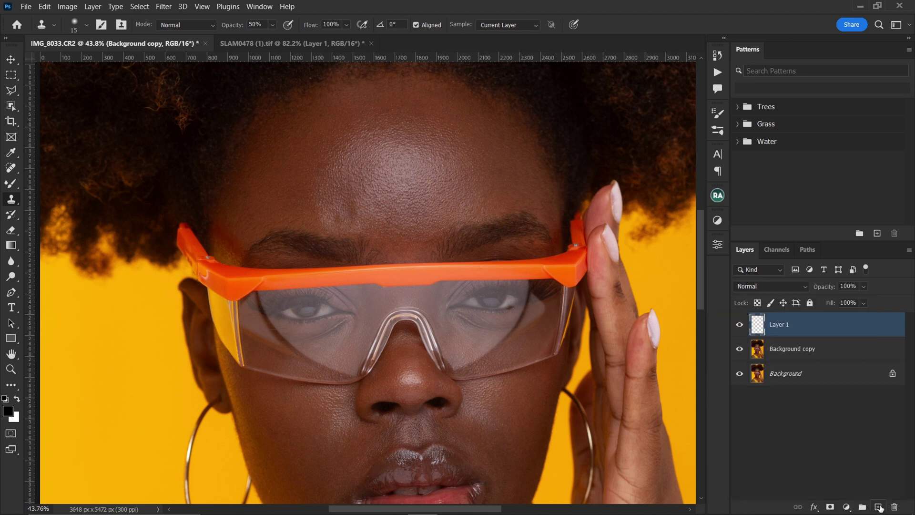
pyautogui.click(760, 285)
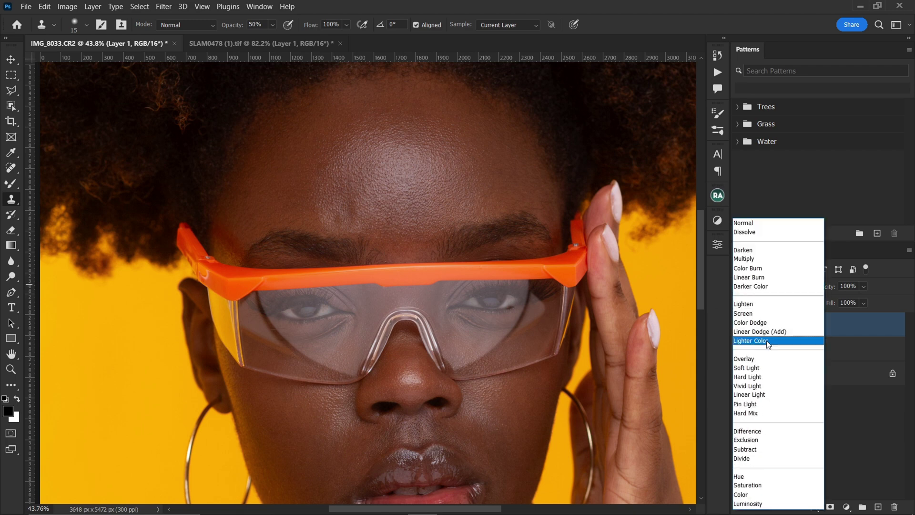
pyautogui.click(767, 367)
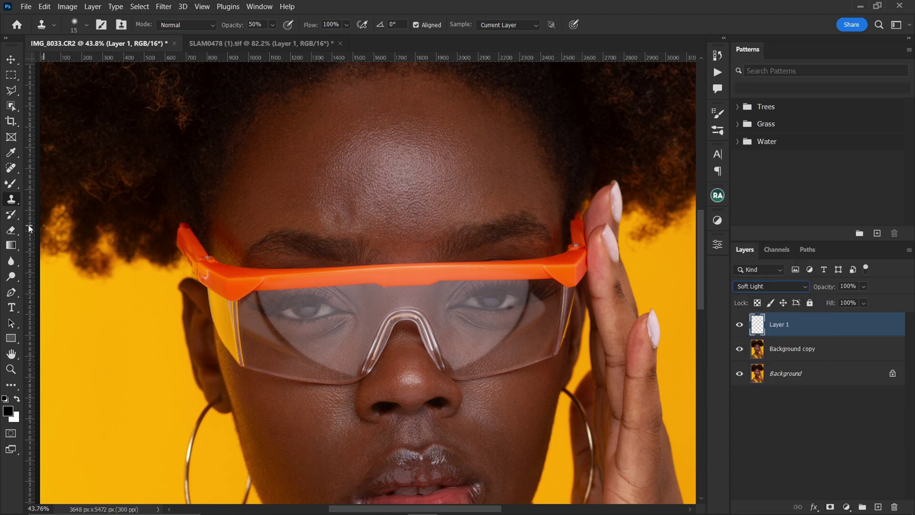
# Activate the Brush tool with the 500 px Soft Round preset at 0% hardness and set its flow to 2%.
pyautogui.moveTo(12, 185)
pyautogui.mouseDown()
pyautogui.moveTo(60, 196)
pyautogui.moveTo(73, 182)
pyautogui.mouseUp()
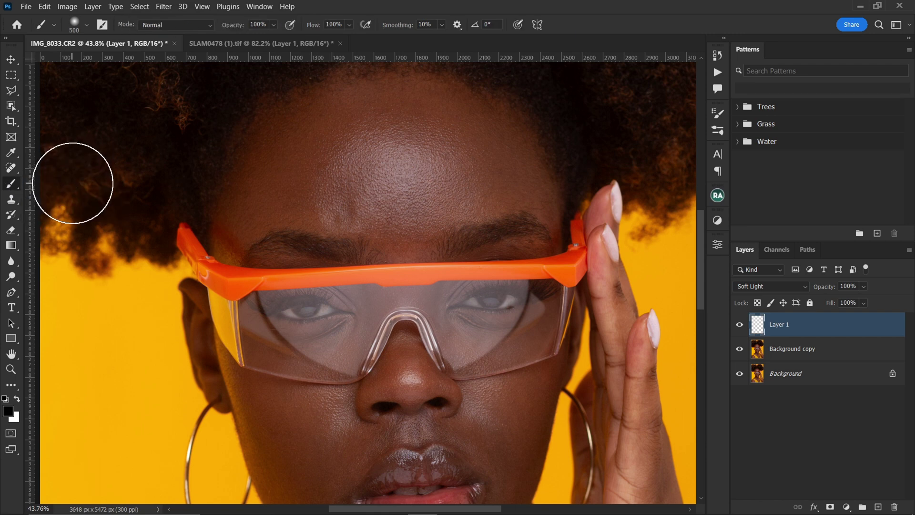
pyautogui.click(87, 24)
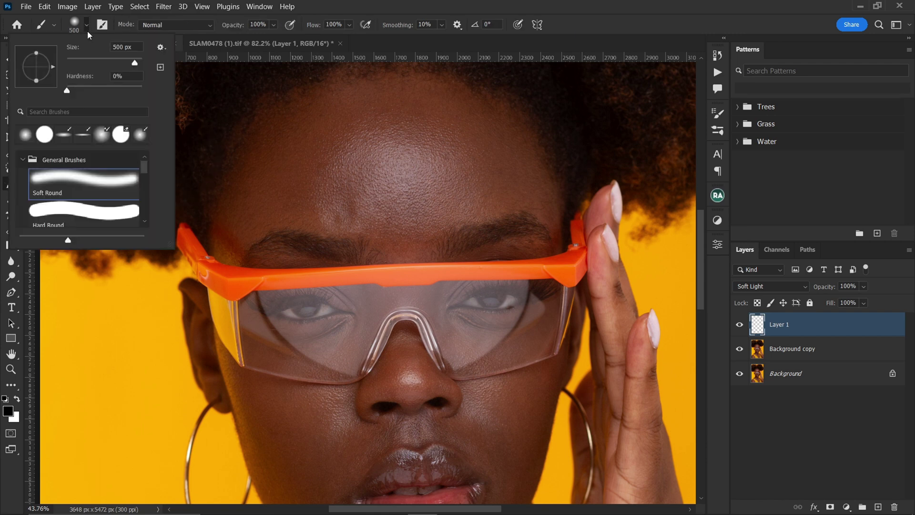
pyautogui.click(89, 186)
pyautogui.click(213, 13)
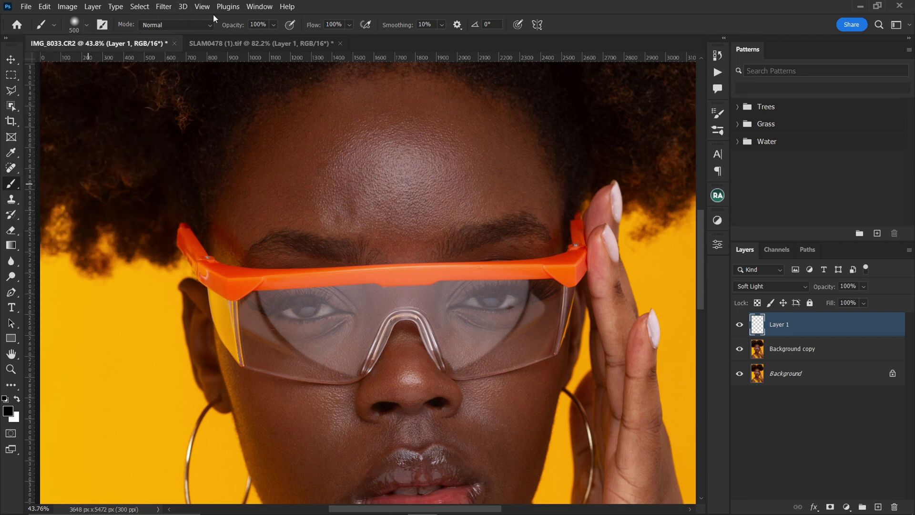
pyautogui.click(339, 24)
pyautogui.write('2')
pyautogui.press('Return')
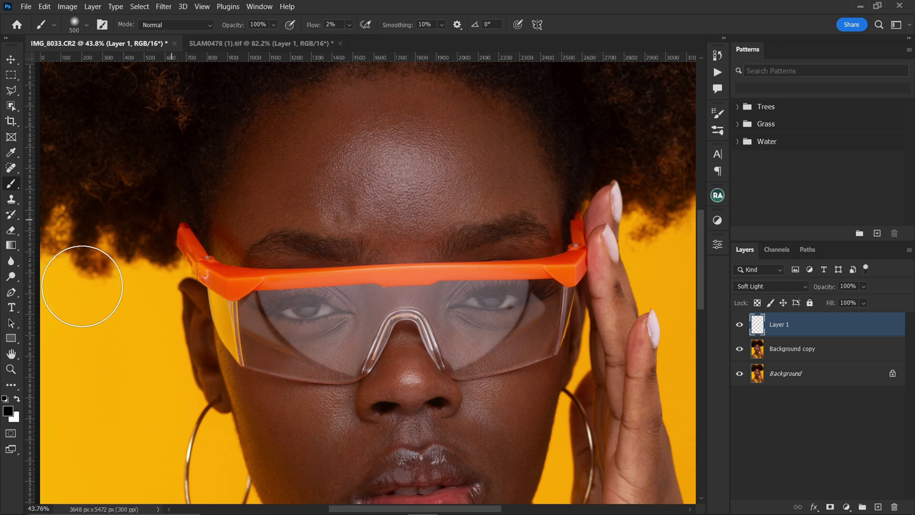
# Lighten the dark crease on the forehead above the inner eyebrow with white on Layer 1, using a soft brush reduced to about 50–80 px.
pyautogui.click(18, 398)
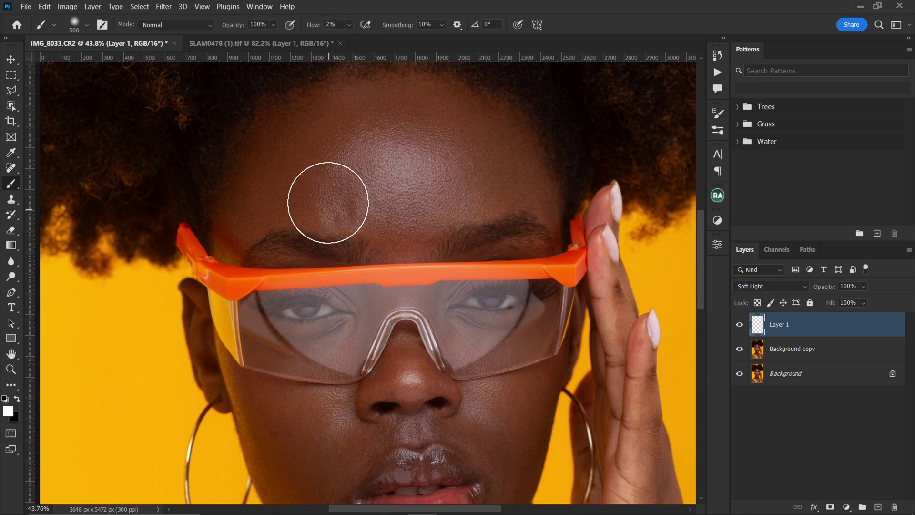
pyautogui.hotkey('ctrl', 'space')
pyautogui.click(355, 210)
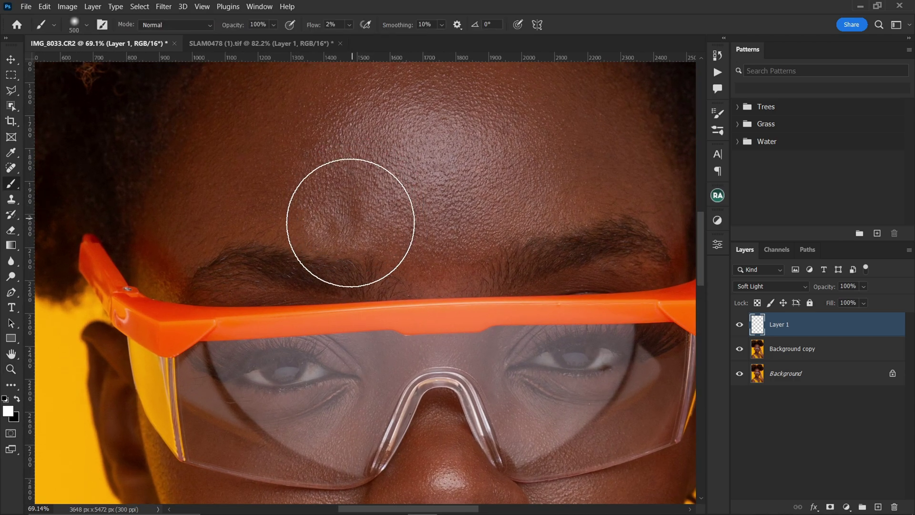
pyautogui.press('[')
pyautogui.press('[')
pyautogui.press('[')
pyautogui.press('[')
pyautogui.press('[')
pyautogui.press('[')
pyautogui.press('[')
pyautogui.press('[')
pyautogui.press('[')
pyautogui.press('[')
pyautogui.press('[')
pyautogui.press('[')
pyautogui.press('[')
pyautogui.press('[')
pyautogui.press('[')
pyautogui.press('[')
pyautogui.press('[')
pyautogui.press('[')
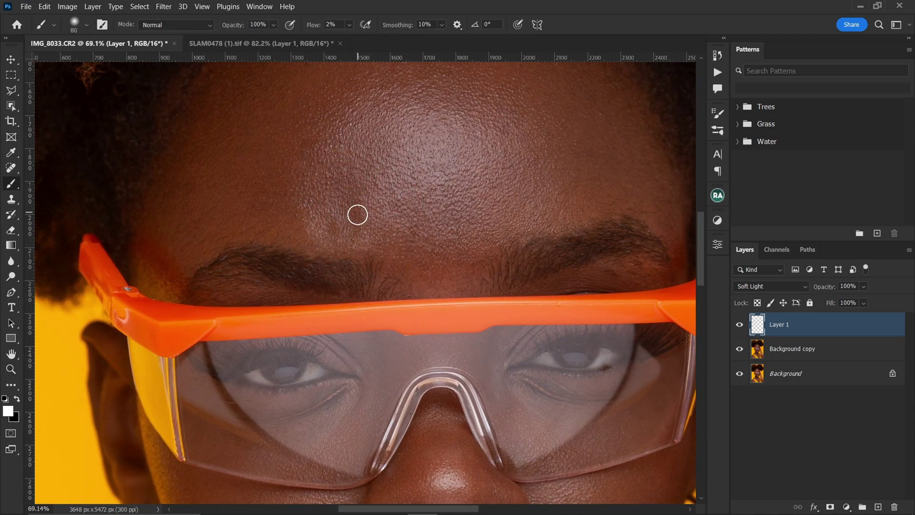
pyautogui.press(']')
pyautogui.moveTo(356, 226)
pyautogui.mouseDown()
pyautogui.moveTo(350, 191)
pyautogui.moveTo(360, 226)
pyautogui.moveTo(326, 225)
pyautogui.mouseUp()
pyautogui.press('[')
pyautogui.press(']')
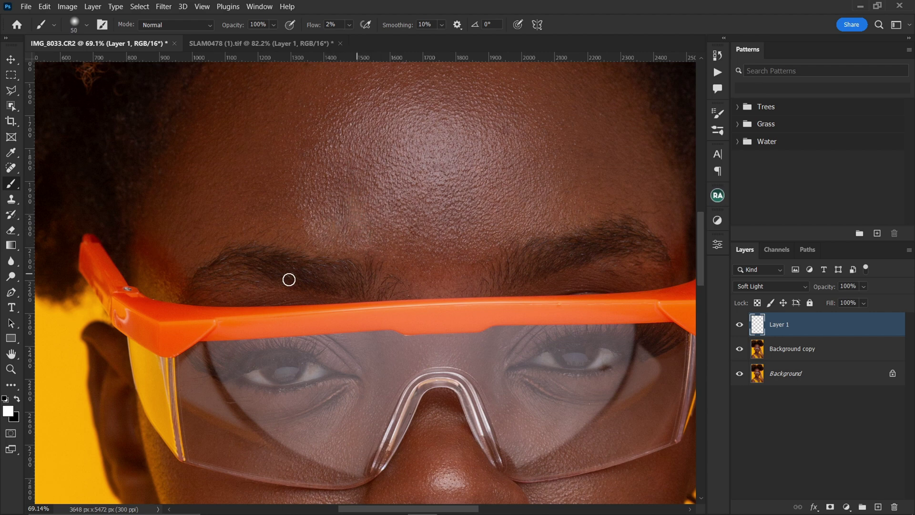
# Switch the paint color to black and compare the forehead with and without Layer 1.
pyautogui.press('x')
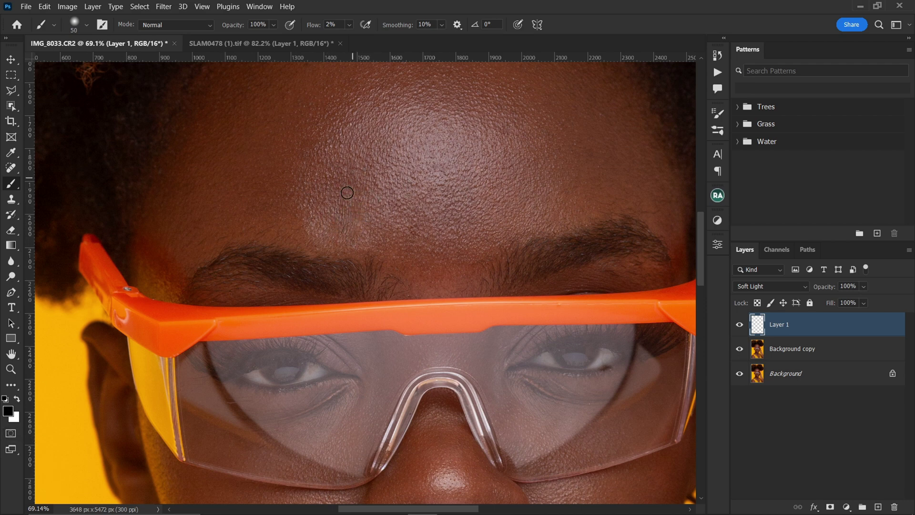
pyautogui.click(740, 325)
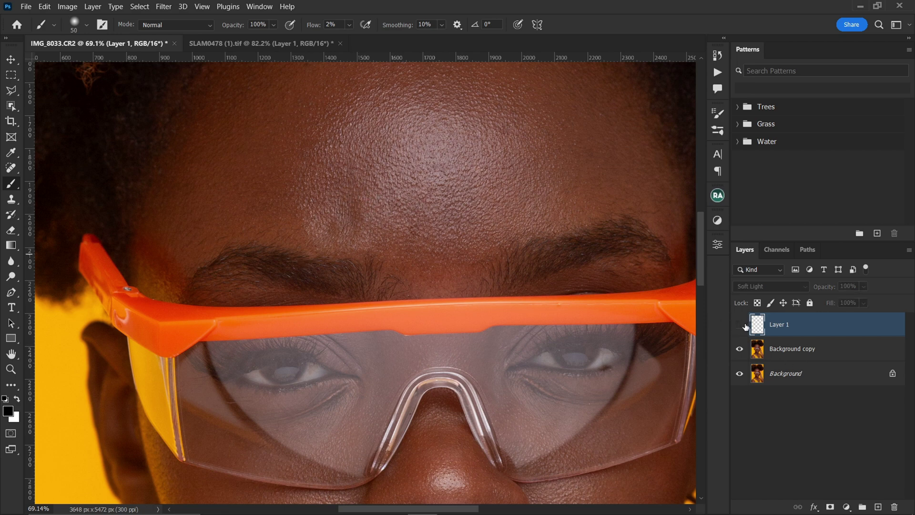
pyautogui.click(740, 325)
# Even out the light and dark patches around the mouth and chin, alternating white and black paint and lowering the brush flow to 1%.
pyautogui.moveTo(642, 314); pyautogui.dragTo(473, 171)
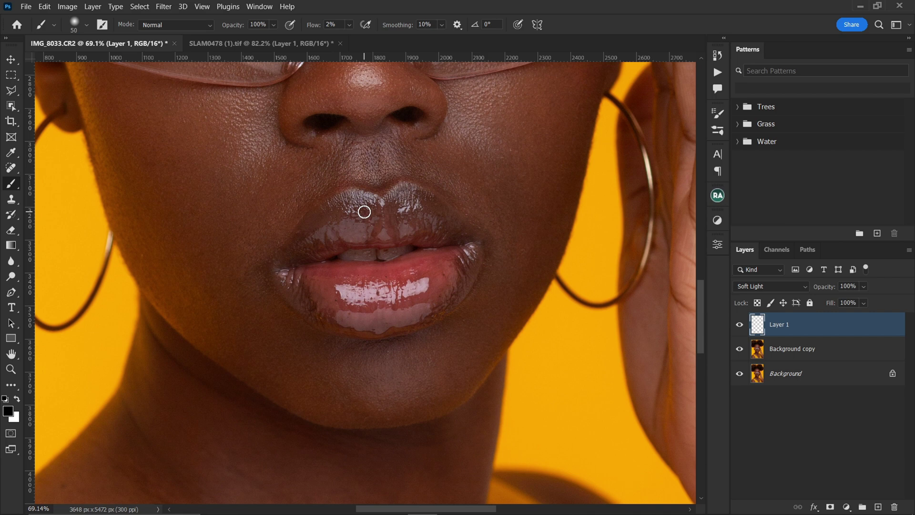
pyautogui.press(']')
pyautogui.press('[')
pyautogui.press('x')
pyautogui.press(']')
pyautogui.press(']')
pyautogui.click(739, 324)
pyautogui.write('1')
pyautogui.press('Return')
pyautogui.press('x')
pyautogui.moveTo(351, 358); pyautogui.dragTo(319, 357)
pyautogui.moveTo(369, 338); pyautogui.dragTo(333, 427)
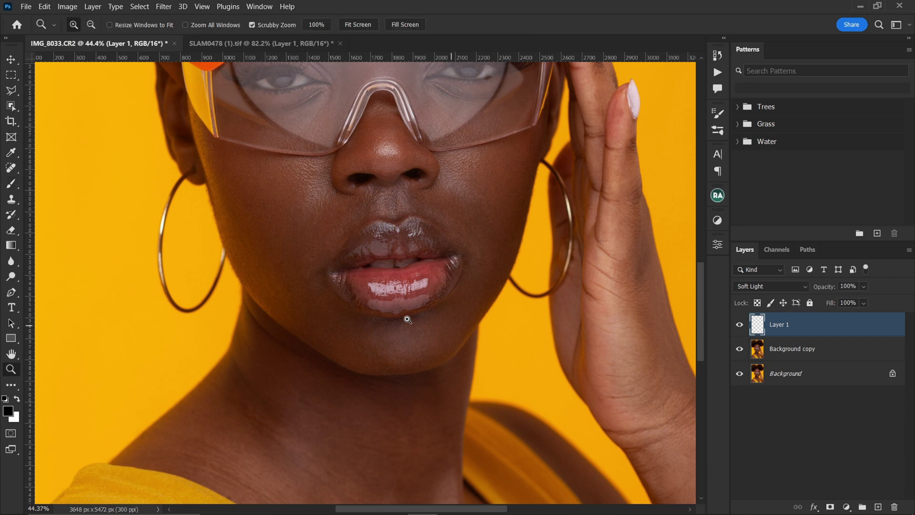
pyautogui.moveTo(408, 316); pyautogui.dragTo(373, 309)
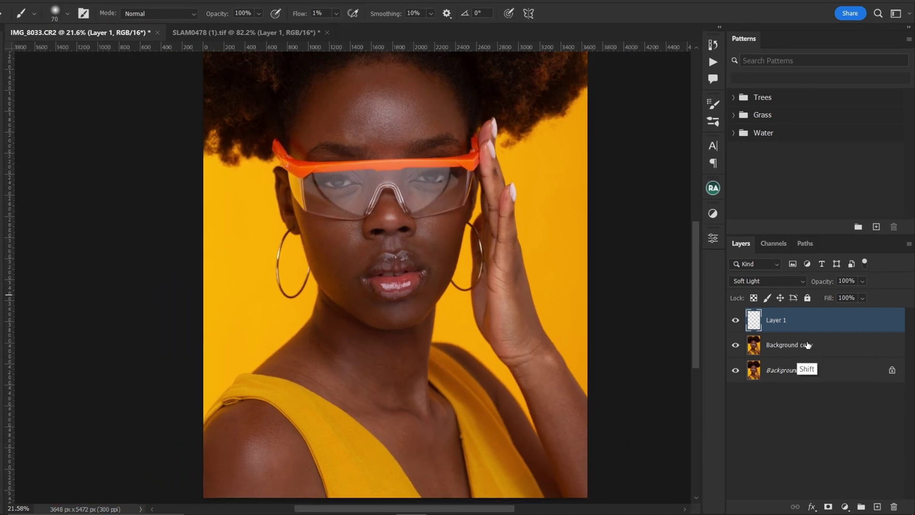
pyautogui.keyDown('shift'); pyautogui.click(804, 348); pyautogui.keyUp('shift')
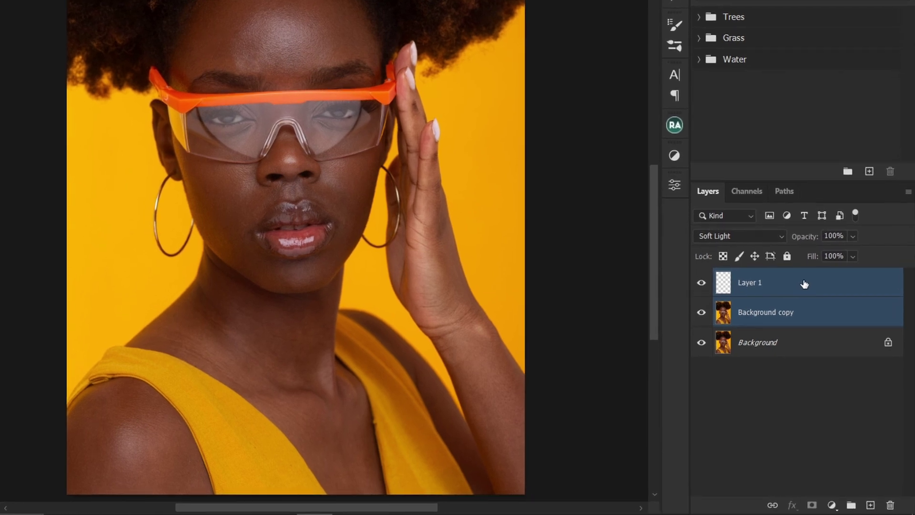
pyautogui.rightClick(799, 298)
pyautogui.click(809, 290)
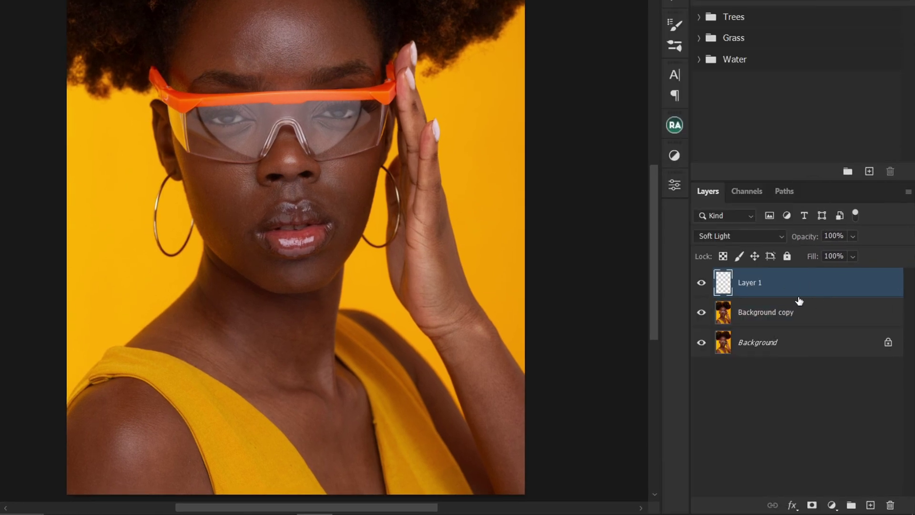
# Merge Layer 1 and Background copy into a single layer.
pyautogui.click(771, 286)
pyautogui.press('ctrl')
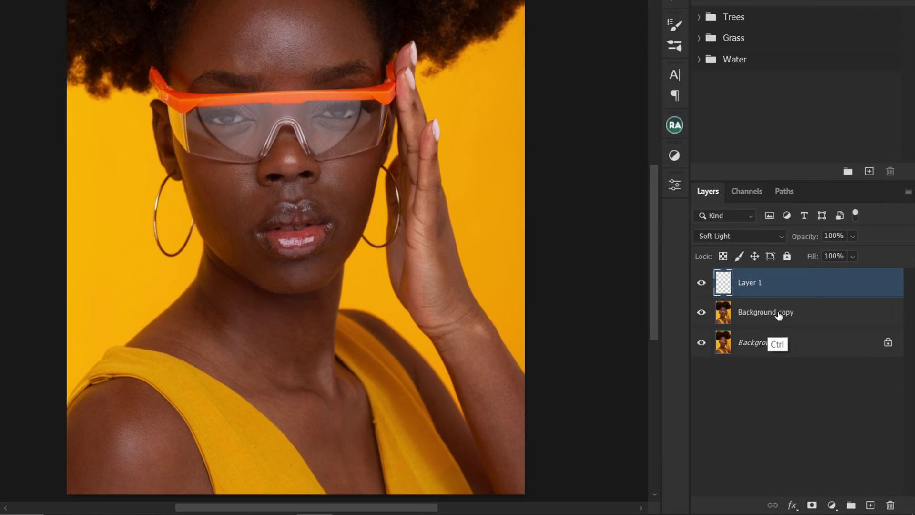
pyautogui.keyDown('ctrl'); pyautogui.click(792, 312); pyautogui.keyUp('ctrl')
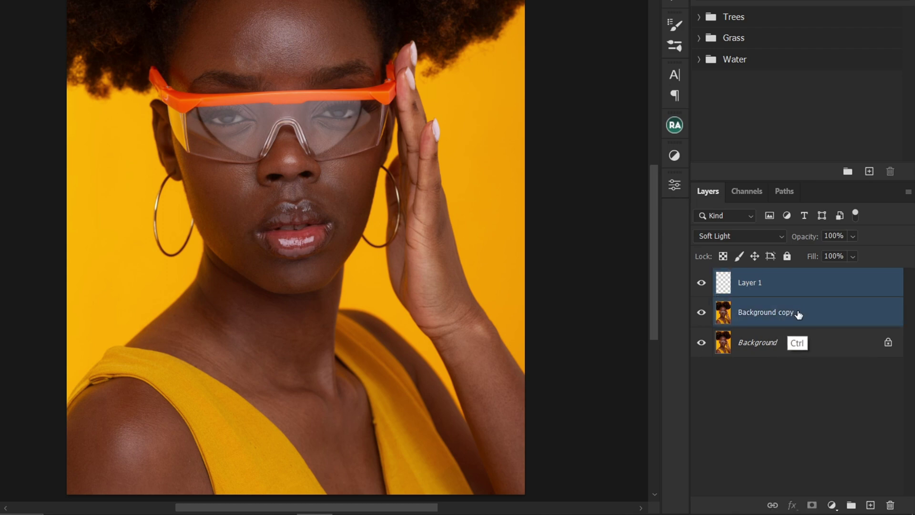
pyautogui.rightClick(819, 286)
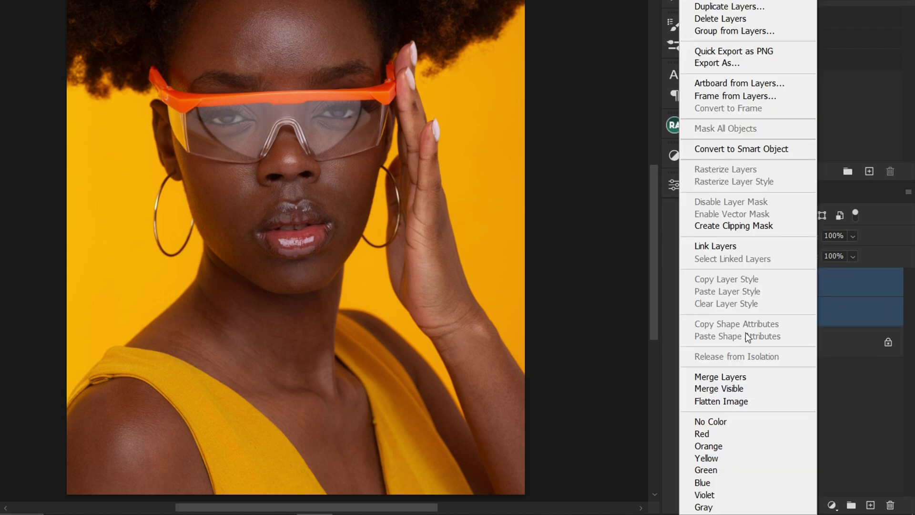
pyautogui.click(736, 373)
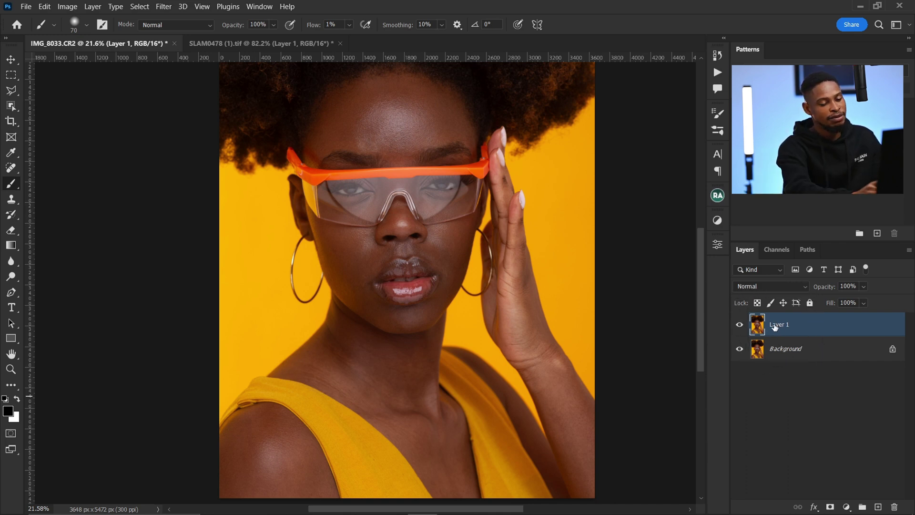
# Duplicate the merged layer and rename the lower of the two layers color.
pyautogui.hotkey('ctrl', 'j')
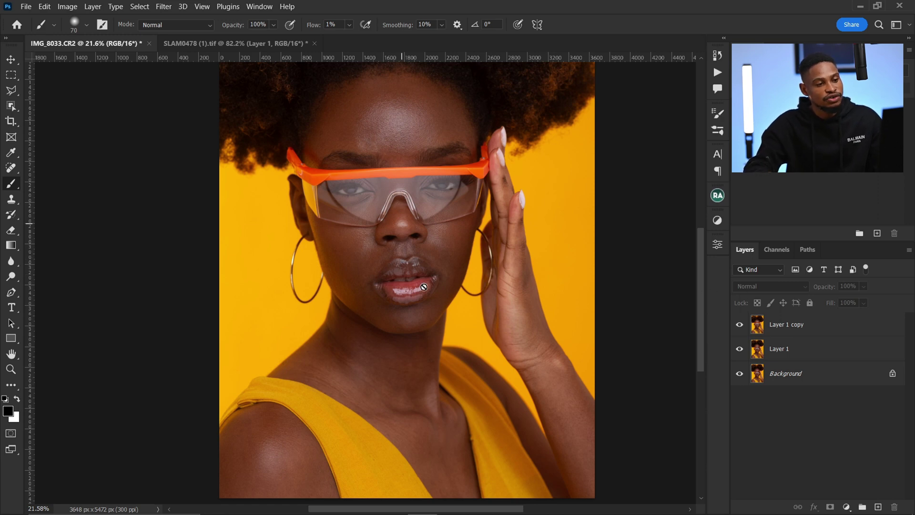
pyautogui.click(787, 328)
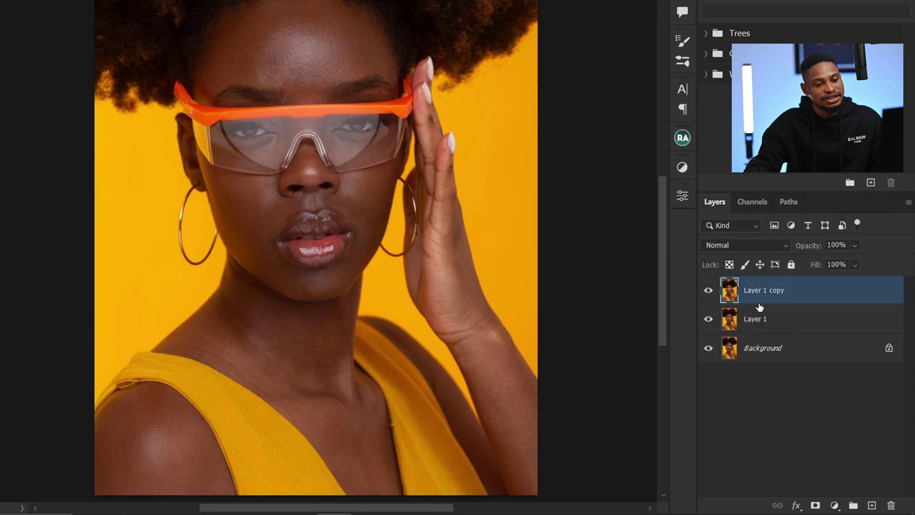
pyautogui.keyDown('shift'); pyautogui.click(757, 310); pyautogui.keyUp('shift')
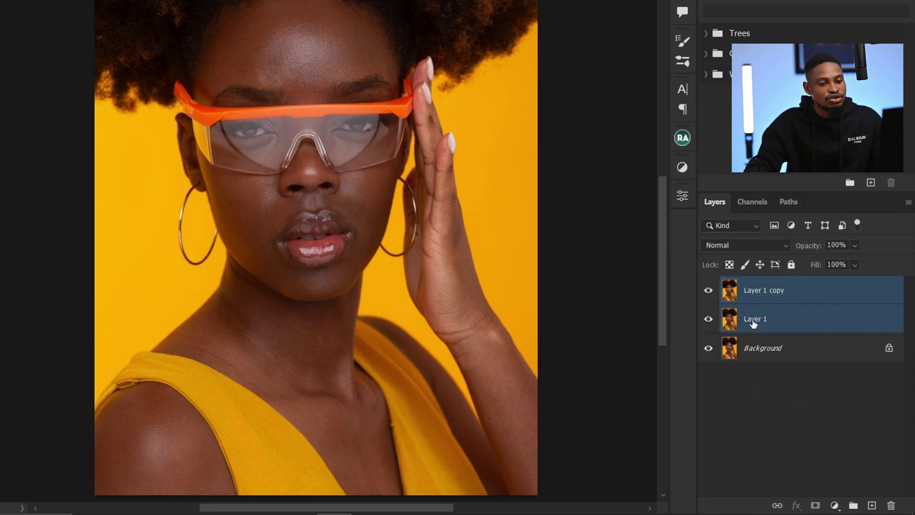
pyautogui.doubleClick(753, 320)
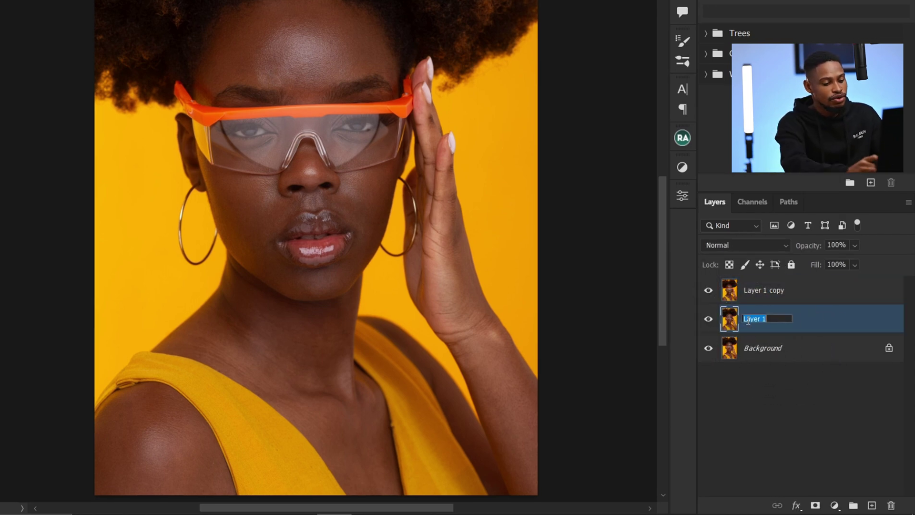
pyautogui.write('color')
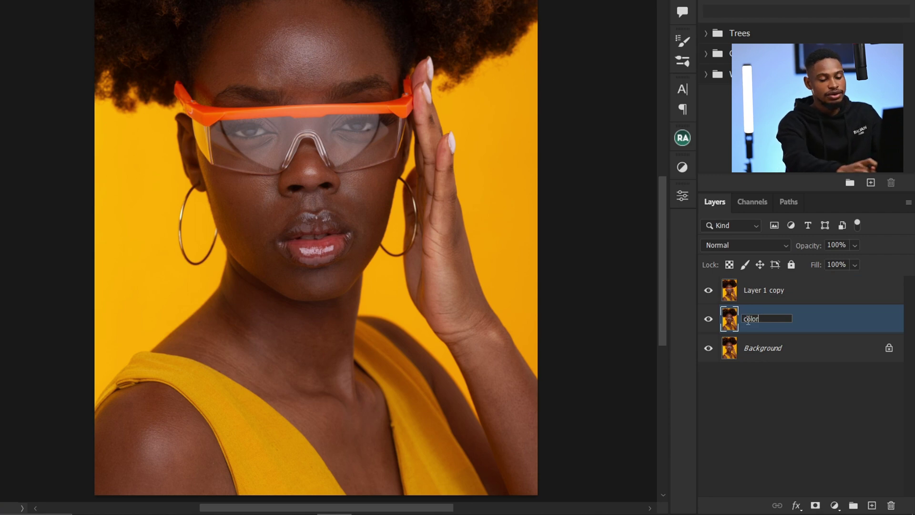
pyautogui.press('Return')
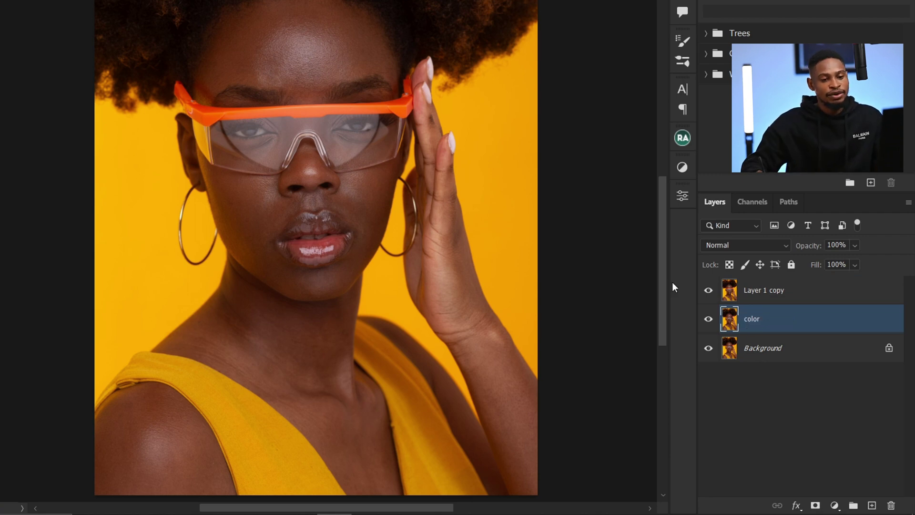
# Rename the upper duplicate layer texture.
pyautogui.doubleClick(758, 290)
pyautogui.write('texture')
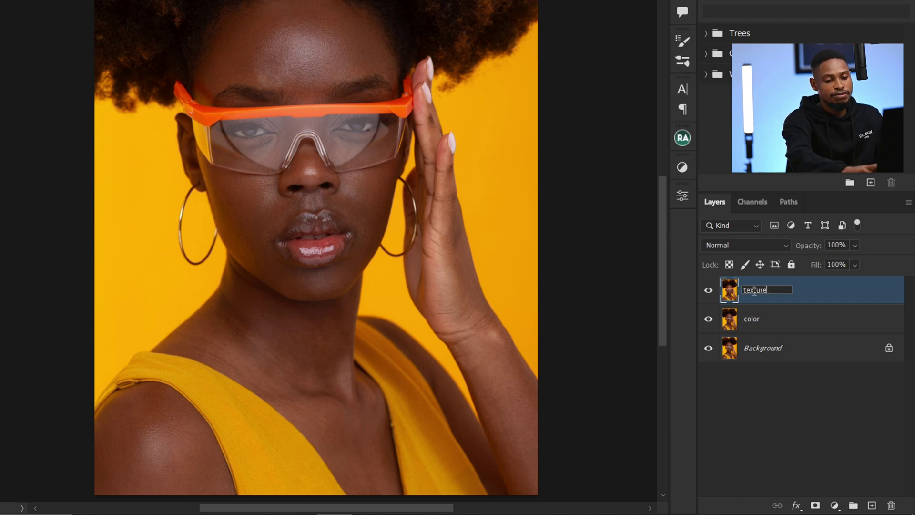
pyautogui.press('Return')
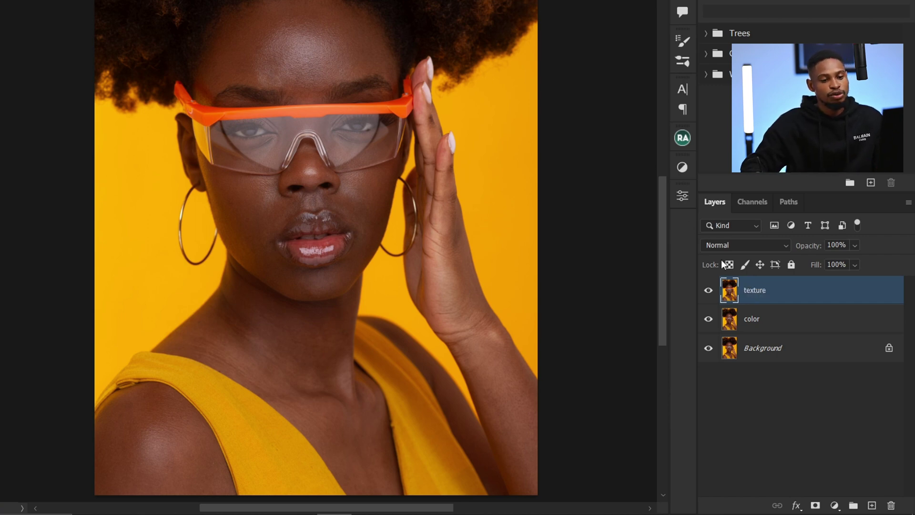
pyautogui.doubleClick(753, 293)
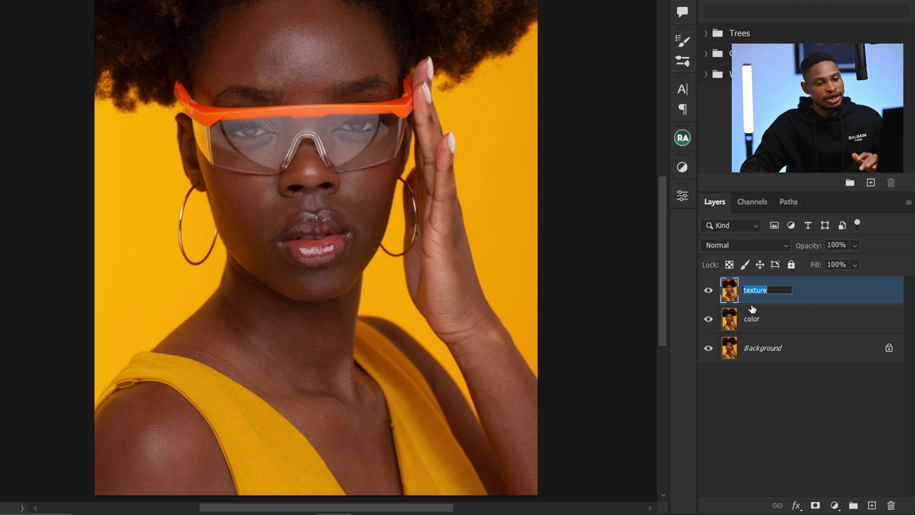
pyautogui.click(795, 296)
pyautogui.click(753, 323)
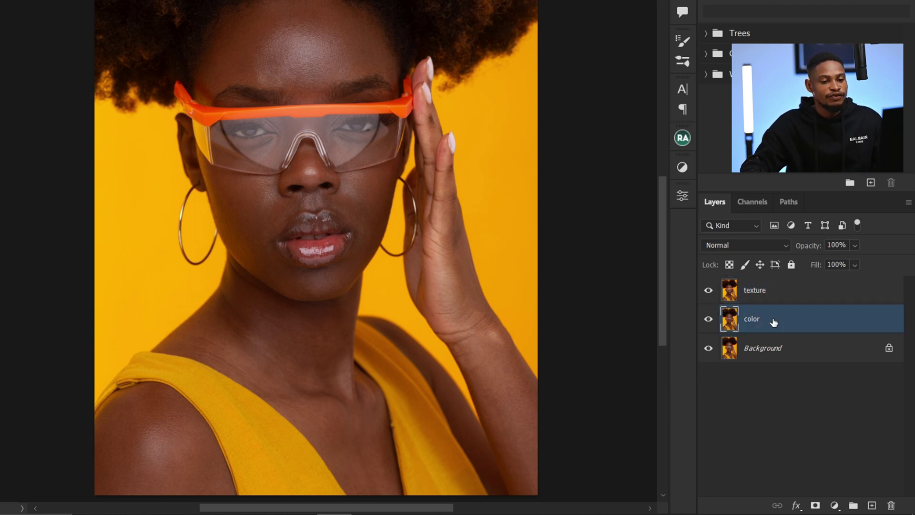
pyautogui.press('ctrl')
pyautogui.press('ctrl')
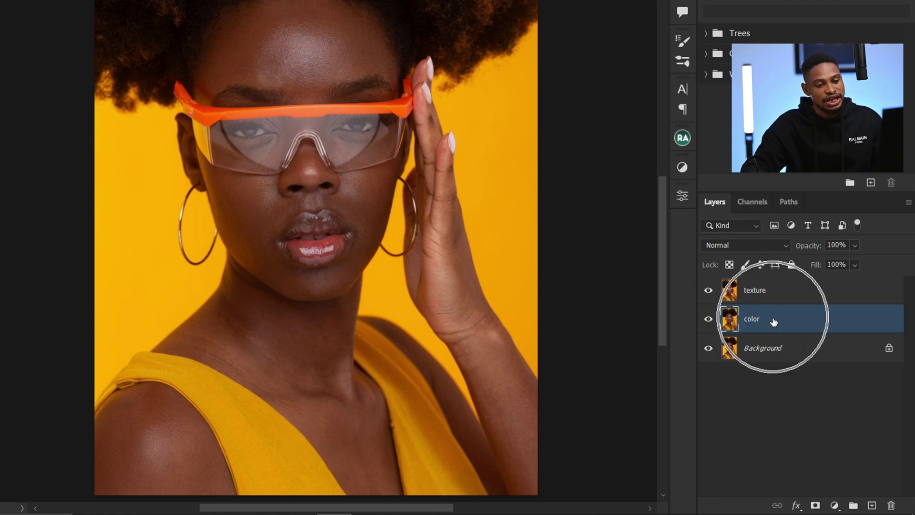
pyautogui.press('ctrl')
pyautogui.press('ctrl')
pyautogui.press('ctrl')
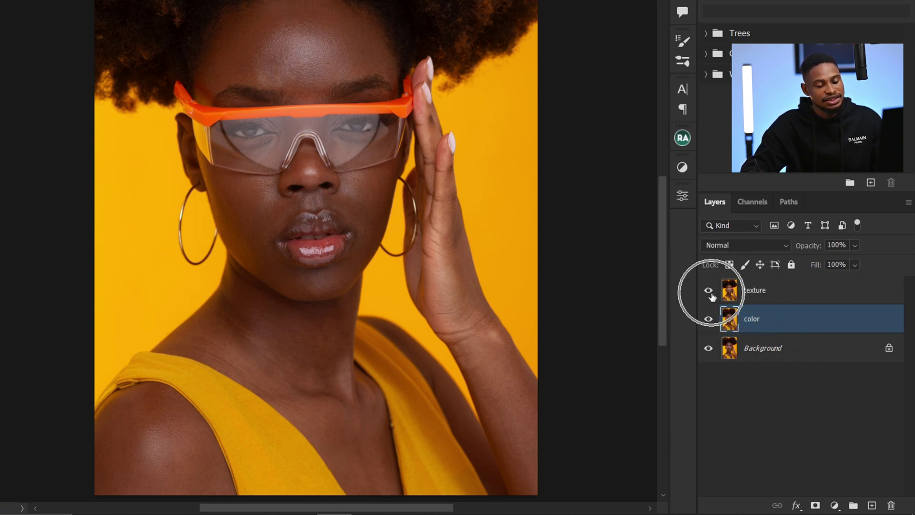
# Hide the texture layer and apply a Gaussian Blur with a 10 px radius to the color layer.
pyautogui.click(708, 294)
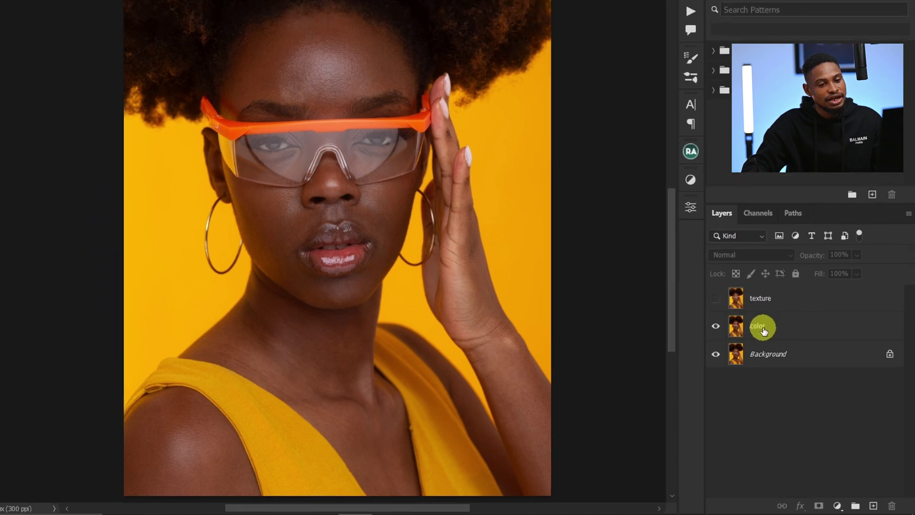
pyautogui.click(730, 319)
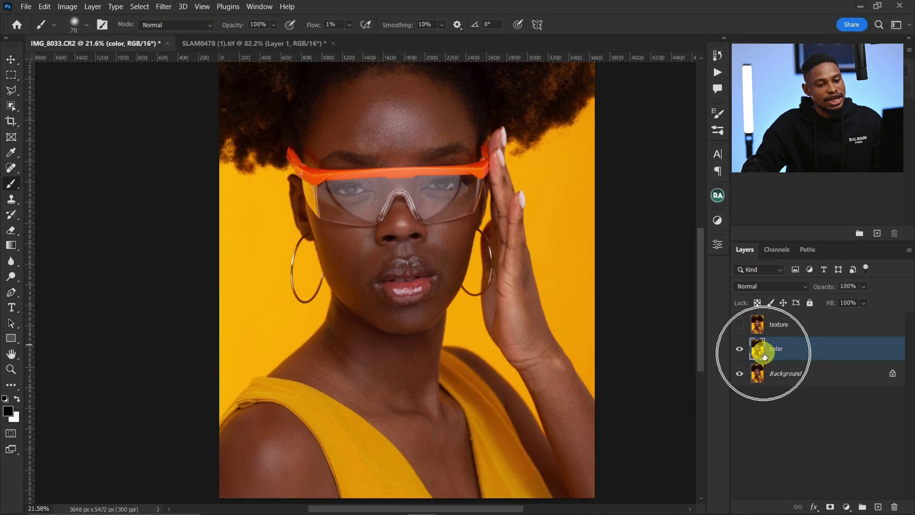
pyautogui.click(164, 6)
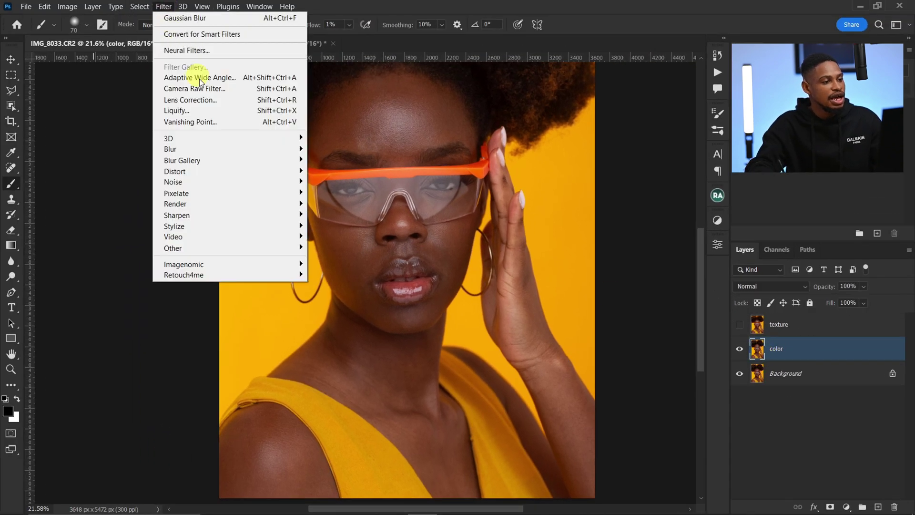
pyautogui.moveTo(243, 144)
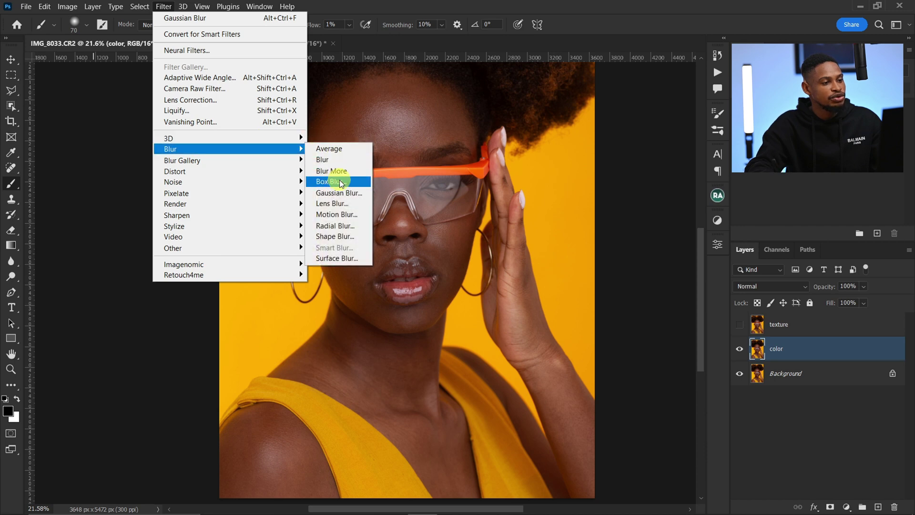
pyautogui.click(341, 195)
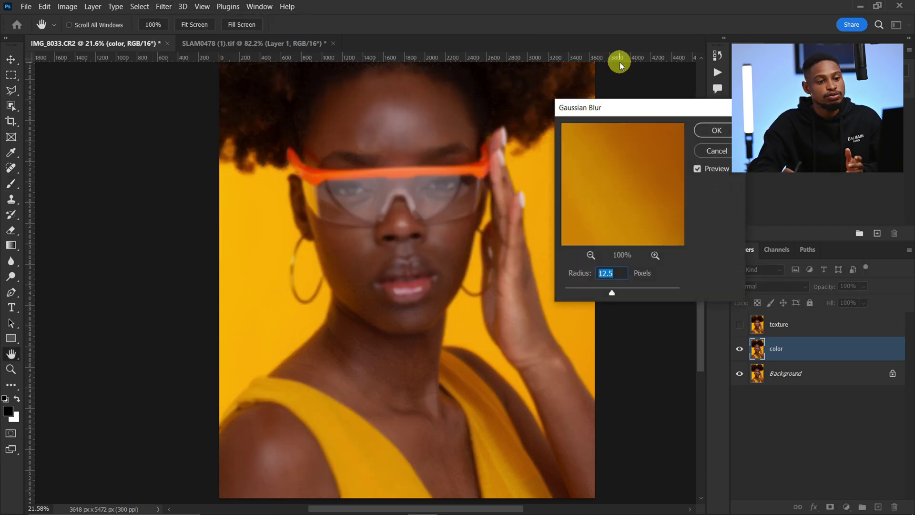
pyautogui.moveTo(613, 293); pyautogui.dragTo(580, 292)
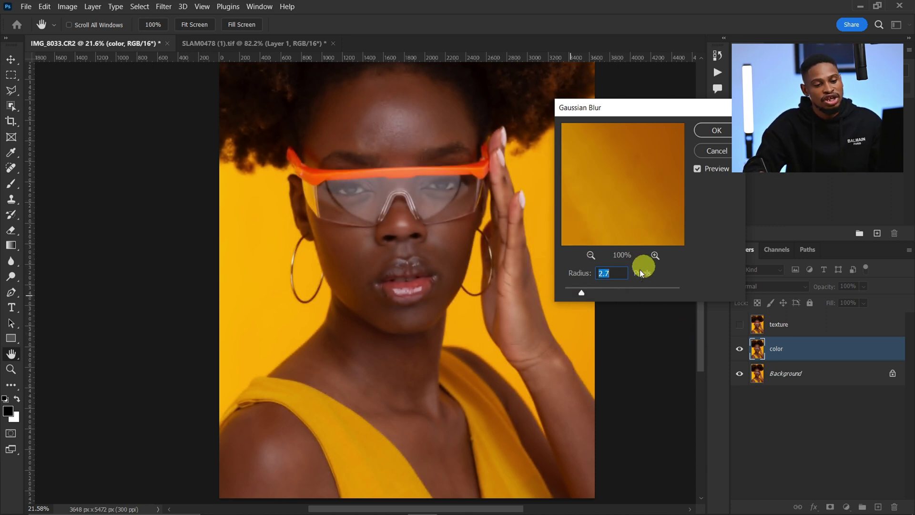
pyautogui.moveTo(612, 289); pyautogui.dragTo(610, 289)
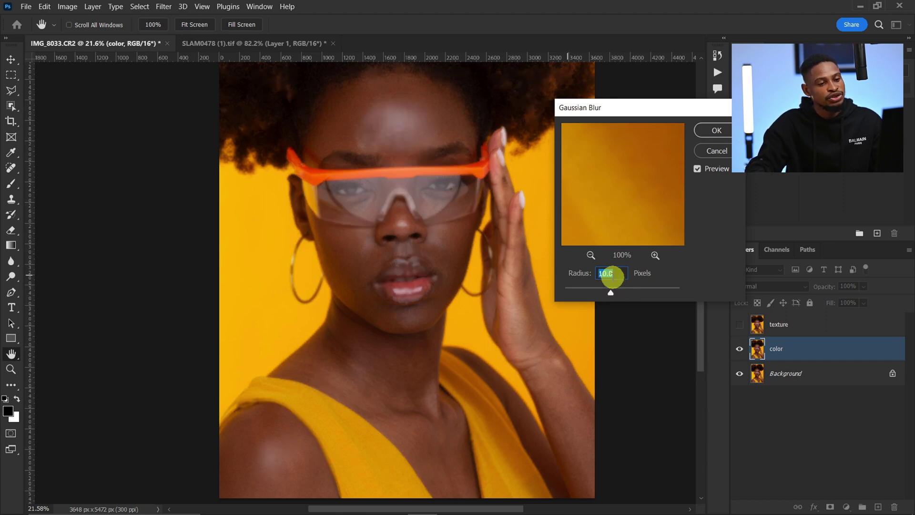
pyautogui.click(715, 131)
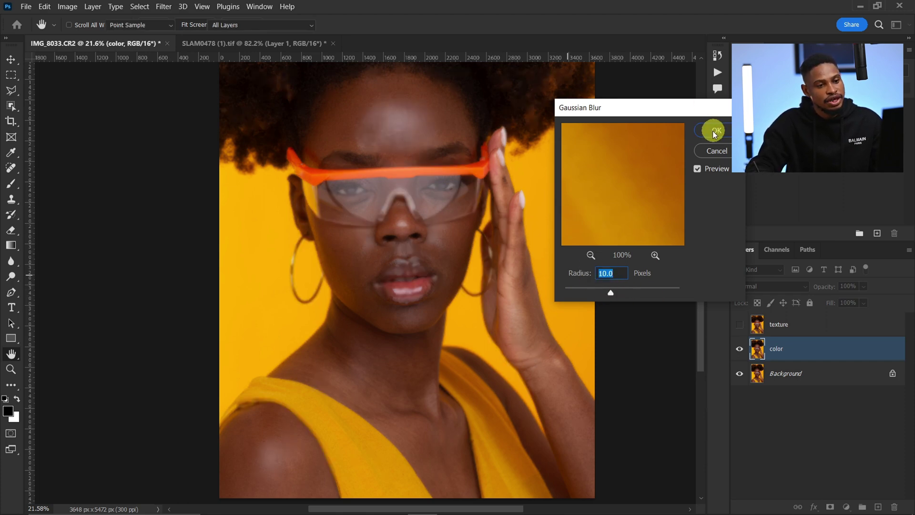
# Inspect the blurred skin on the face and forehead, and make the texture layer visible again.
pyautogui.press('b')
pyautogui.scroll(5, 429, 245)
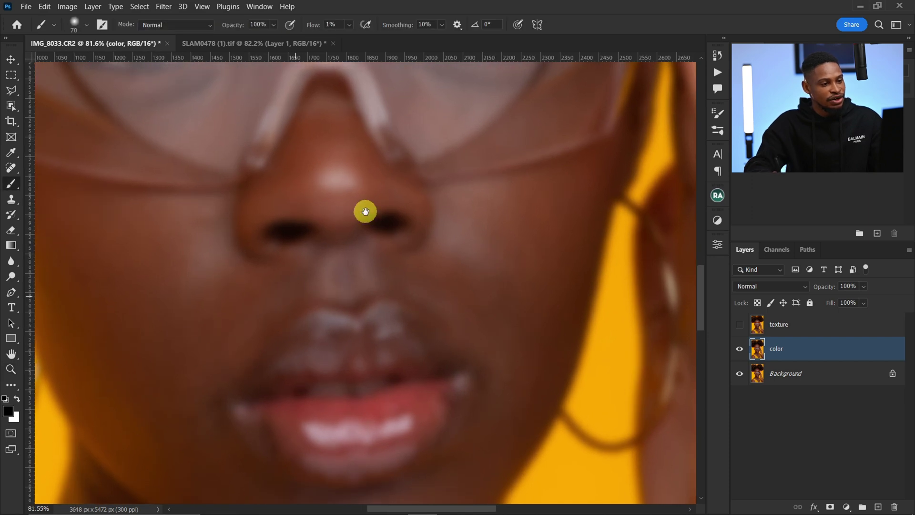
pyautogui.moveTo(363, 210); pyautogui.dragTo(435, 382)
pyautogui.scroll(8, 417, 325)
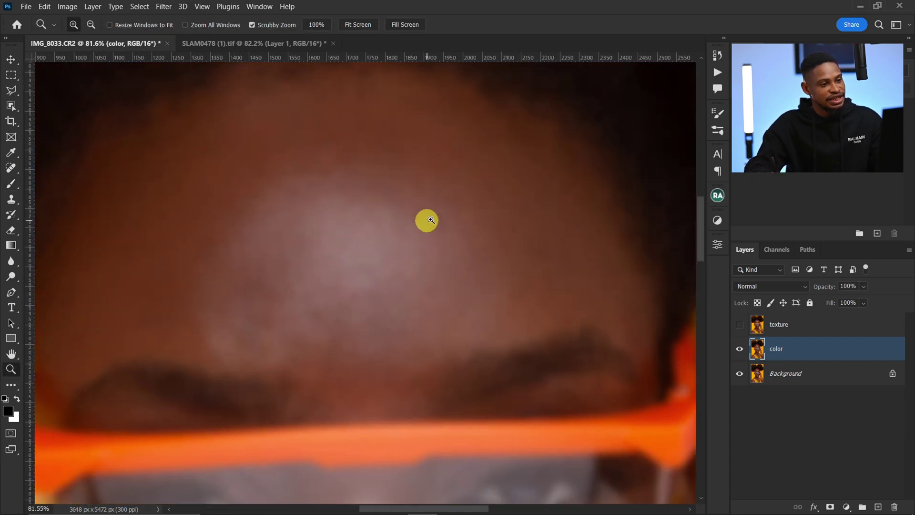
pyautogui.scroll(-5, 425, 219)
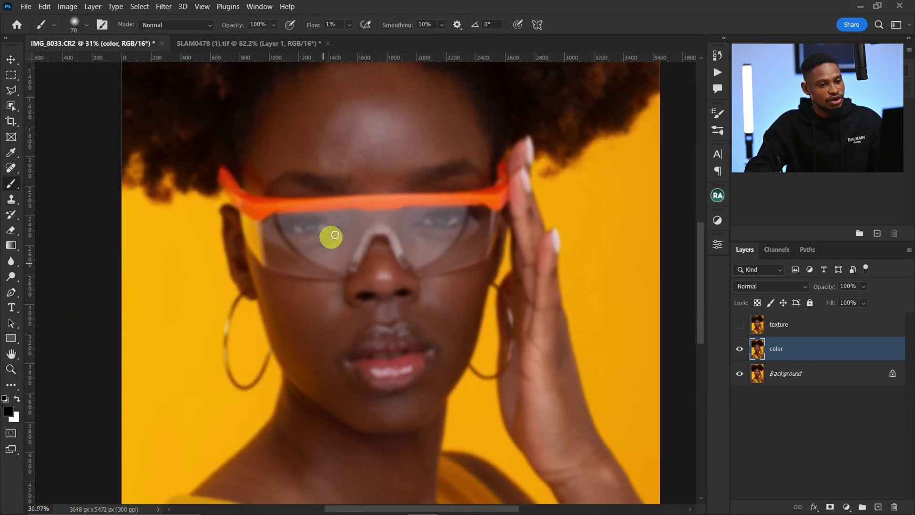
pyautogui.click(741, 330)
pyautogui.click(741, 330)
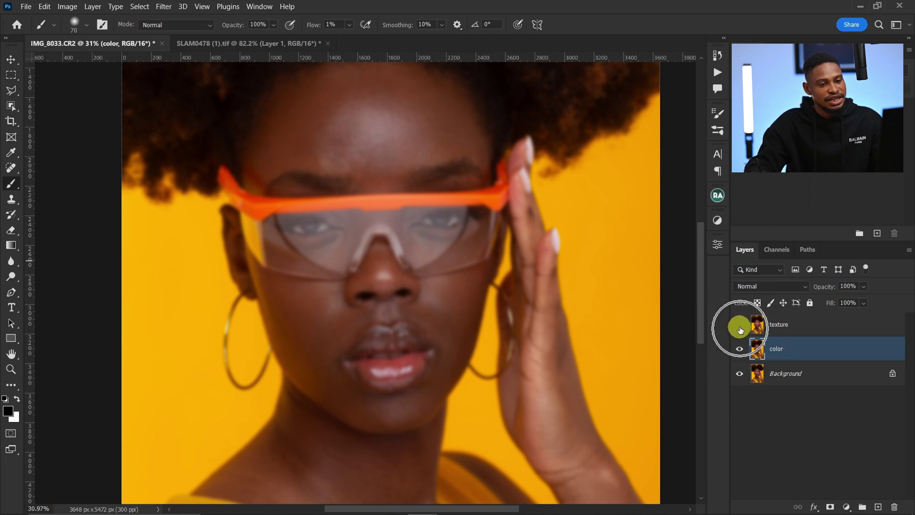
pyautogui.click(740, 326)
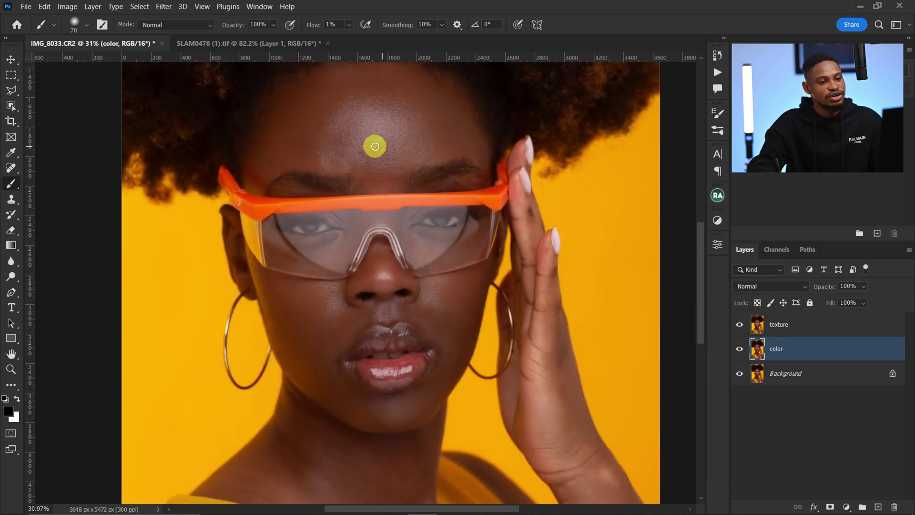
# Open Apply Image on the texture layer and choose the color layer as the source, with the RGB channel.
pyautogui.click(793, 328)
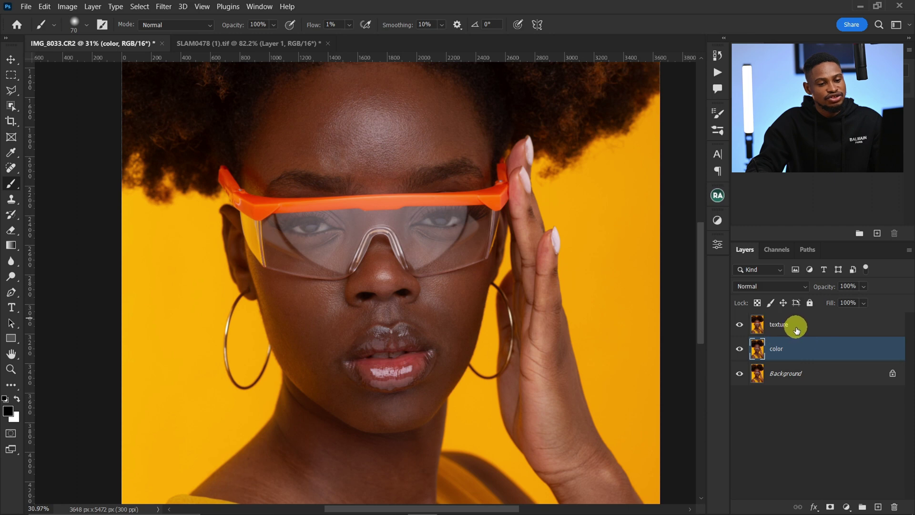
pyautogui.click(772, 326)
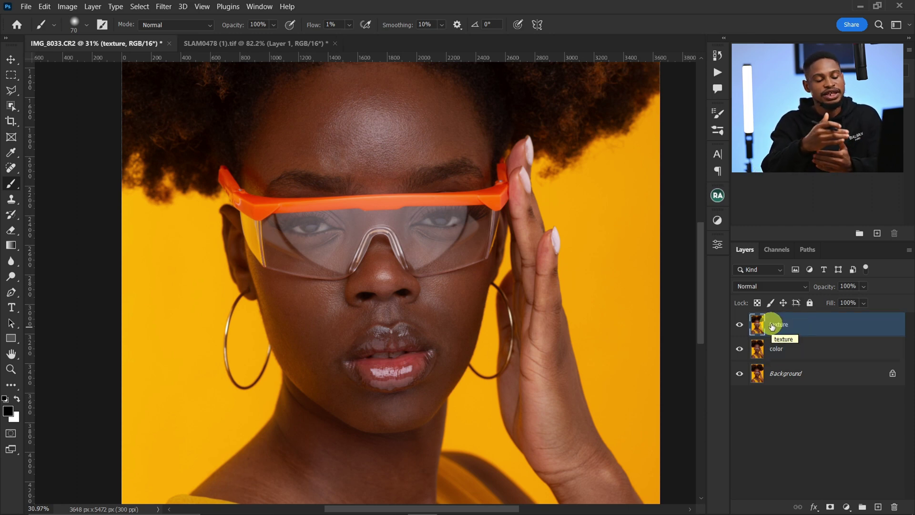
pyautogui.click(762, 351)
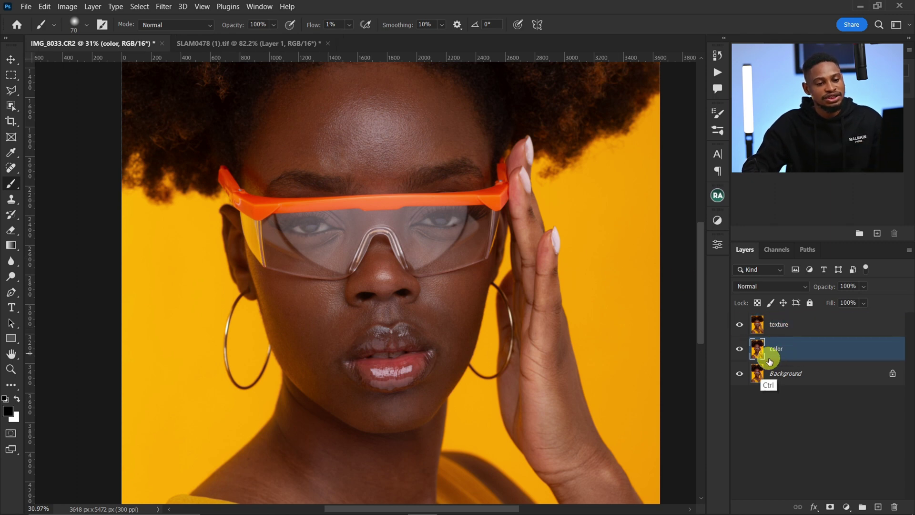
pyautogui.click(773, 331)
pyautogui.click(771, 315)
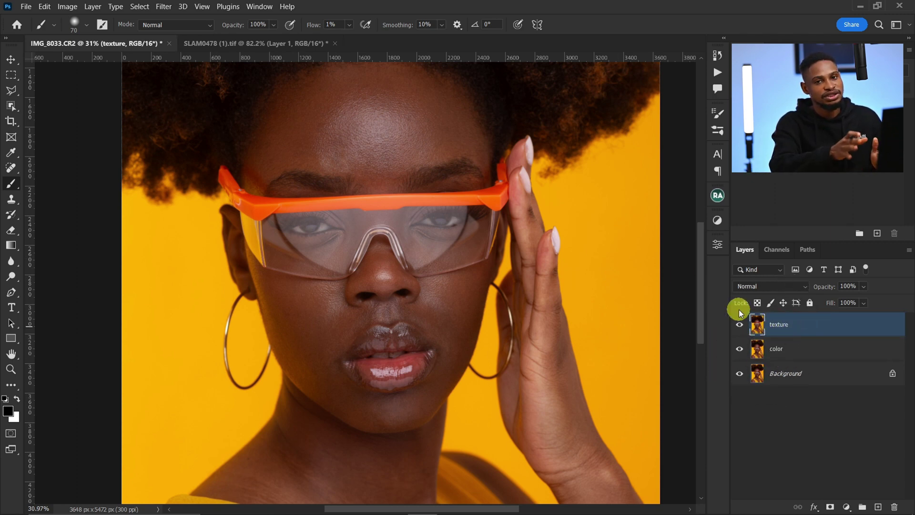
pyautogui.click(783, 329)
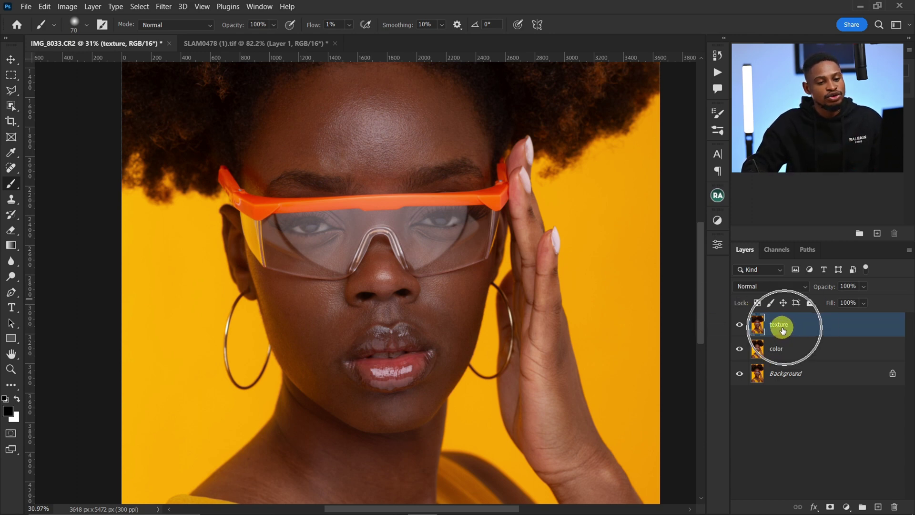
pyautogui.keyDown('ctrl'); pyautogui.click(783, 327); pyautogui.keyUp('ctrl')
pyautogui.keyDown('ctrl'); pyautogui.click(790, 326); pyautogui.keyUp('ctrl')
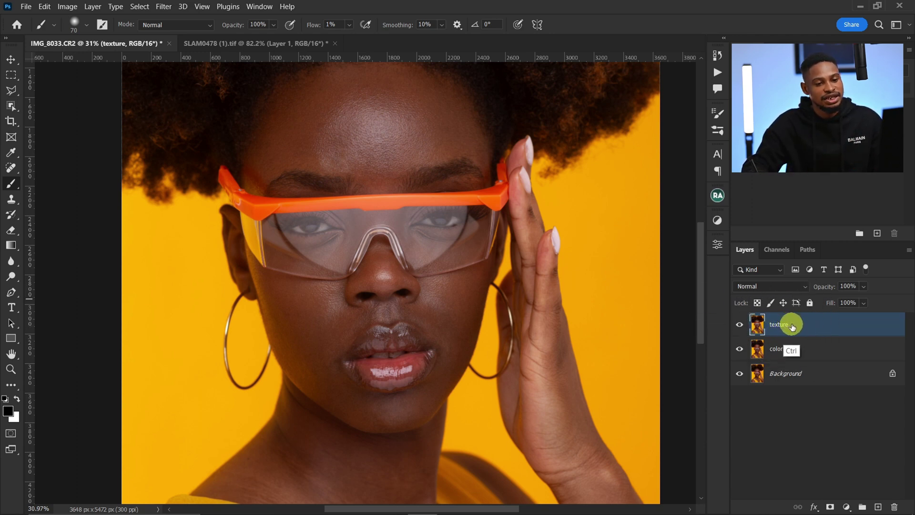
pyautogui.click(67, 7)
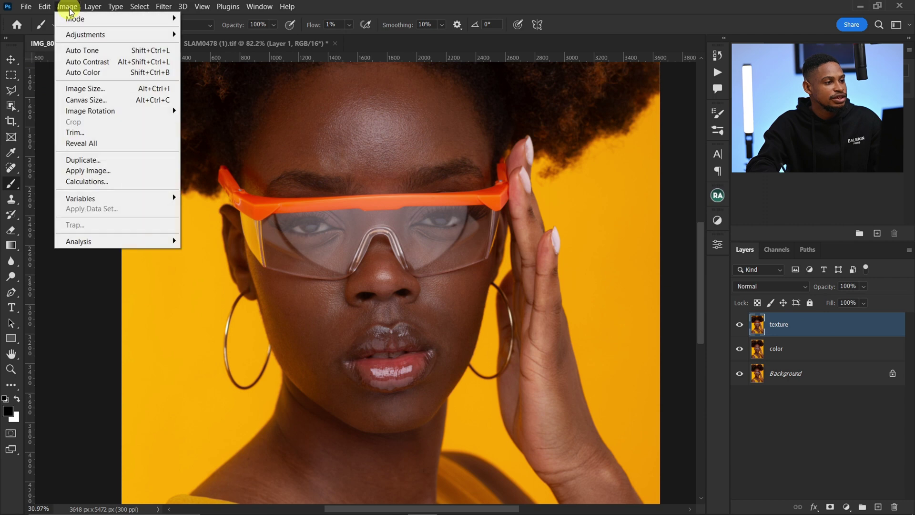
pyautogui.click(118, 171)
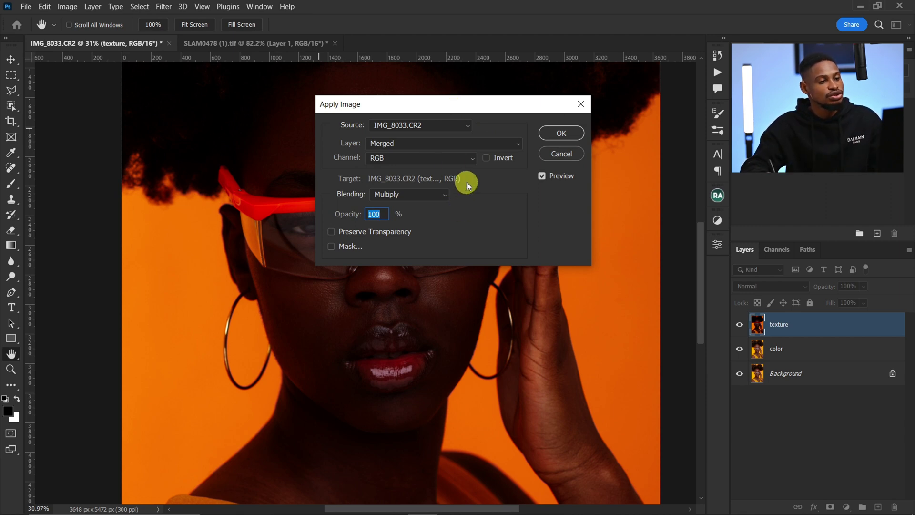
pyautogui.click(401, 143)
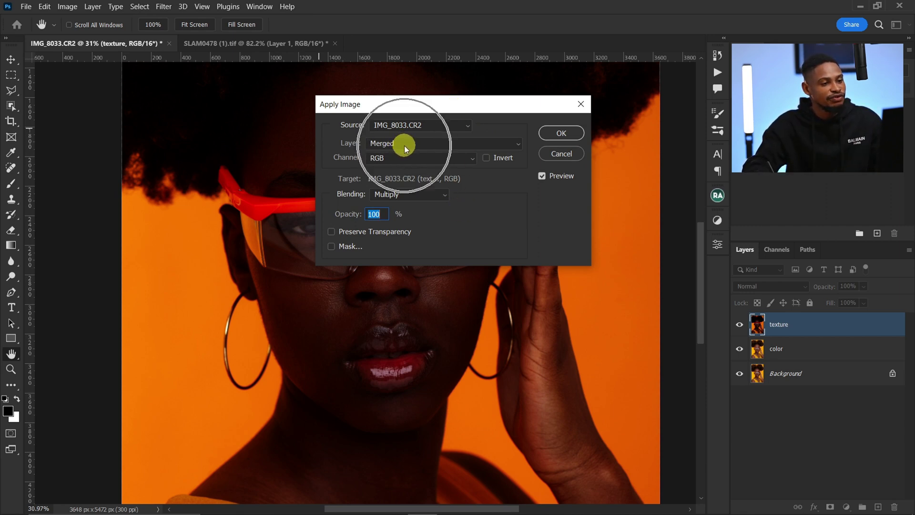
pyautogui.click(393, 187)
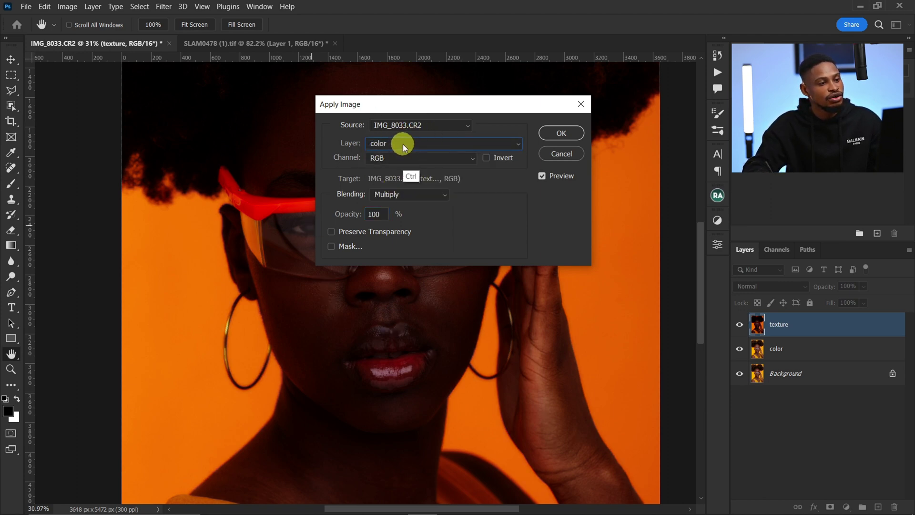
pyautogui.click(395, 160)
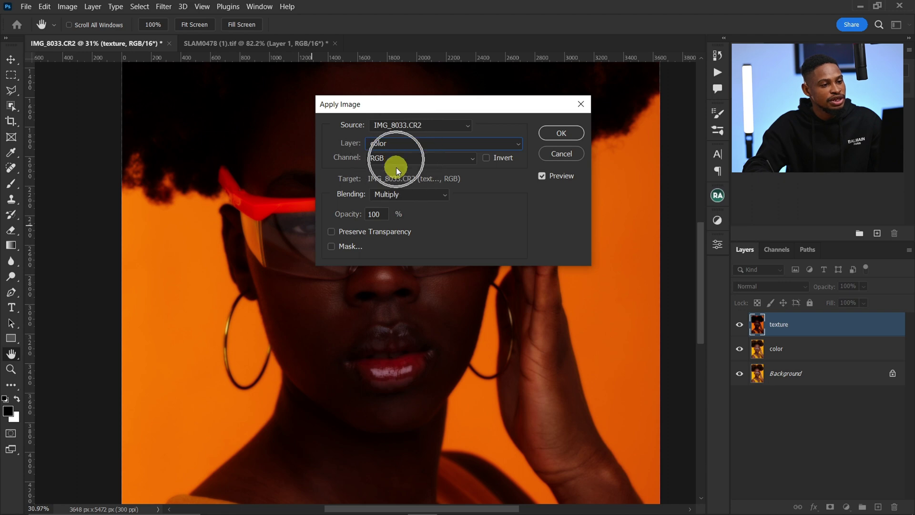
# Set the Apply Image blending to Subtract.
pyautogui.click(395, 196)
pyautogui.click(400, 195)
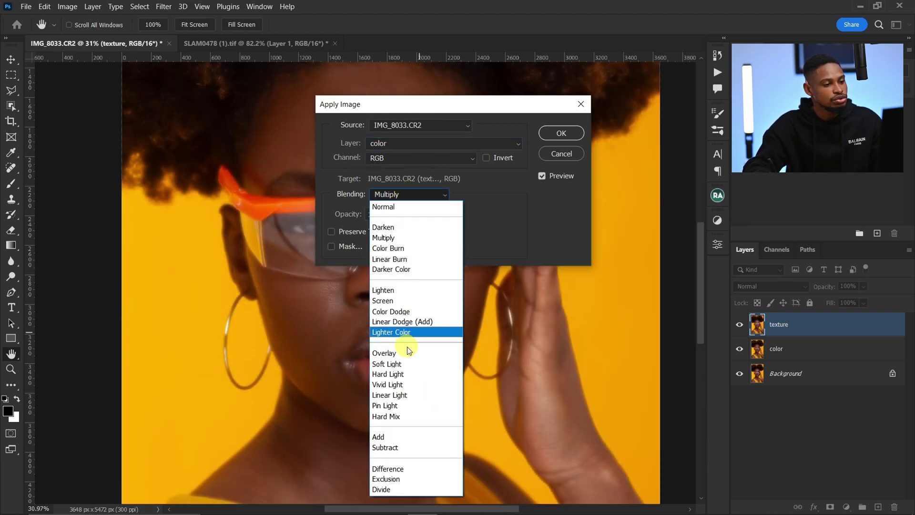
pyautogui.click(404, 416)
pyautogui.click(405, 447)
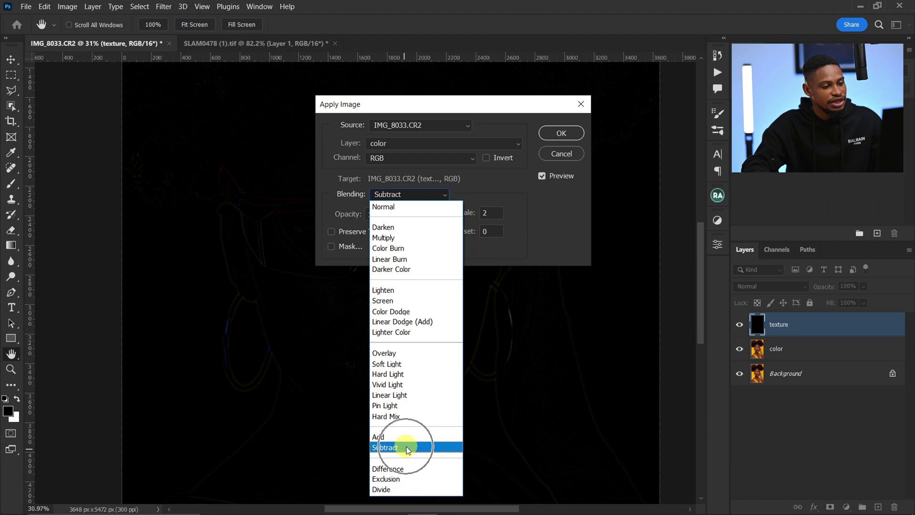
pyautogui.click(408, 448)
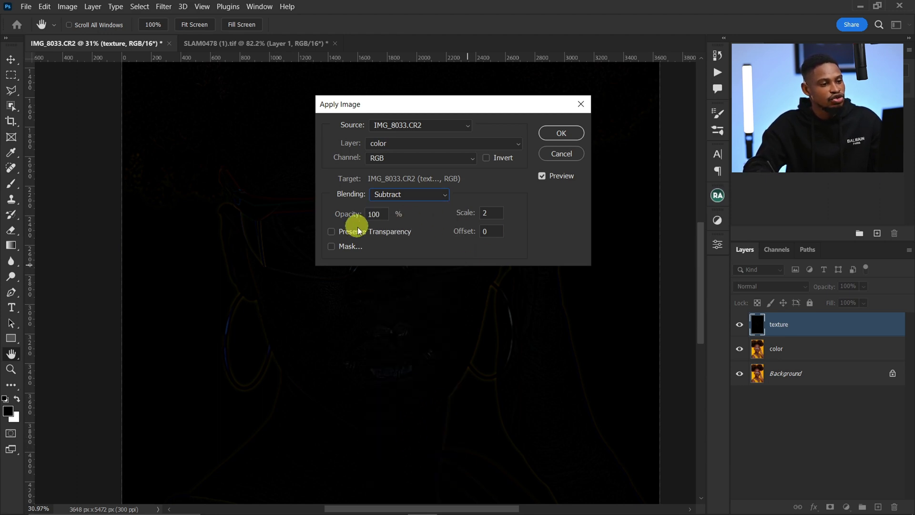
# Set the Apply Image scale to 2 and offset to 128, and apply it to the texture layer.
pyautogui.doubleClick(491, 212)
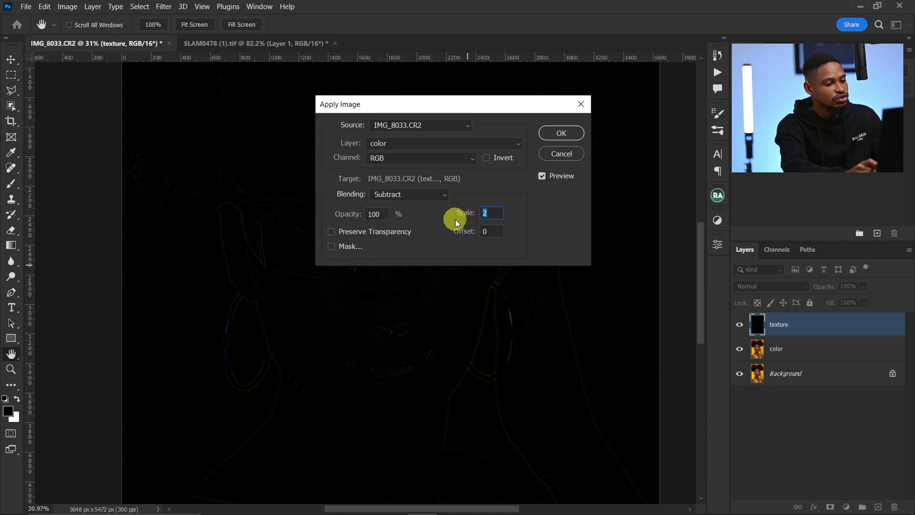
pyautogui.write('2')
pyautogui.doubleClick(493, 232)
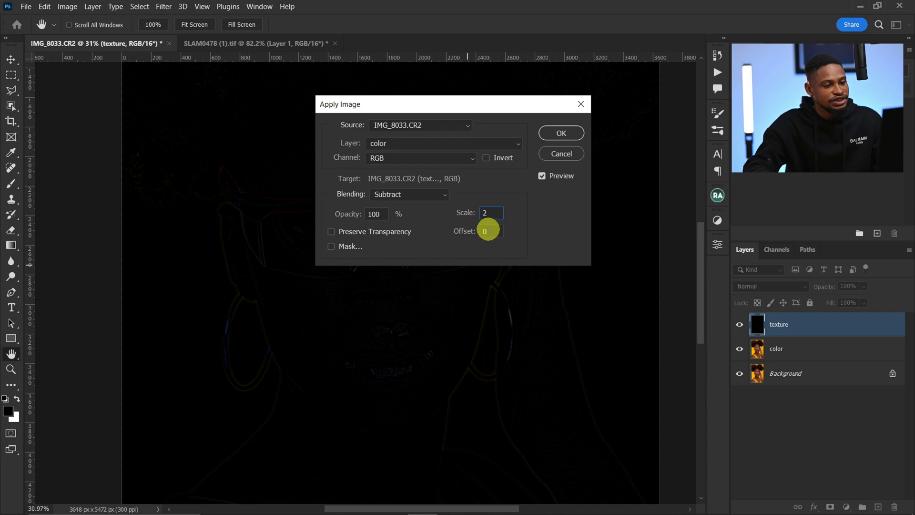
pyautogui.write('128')
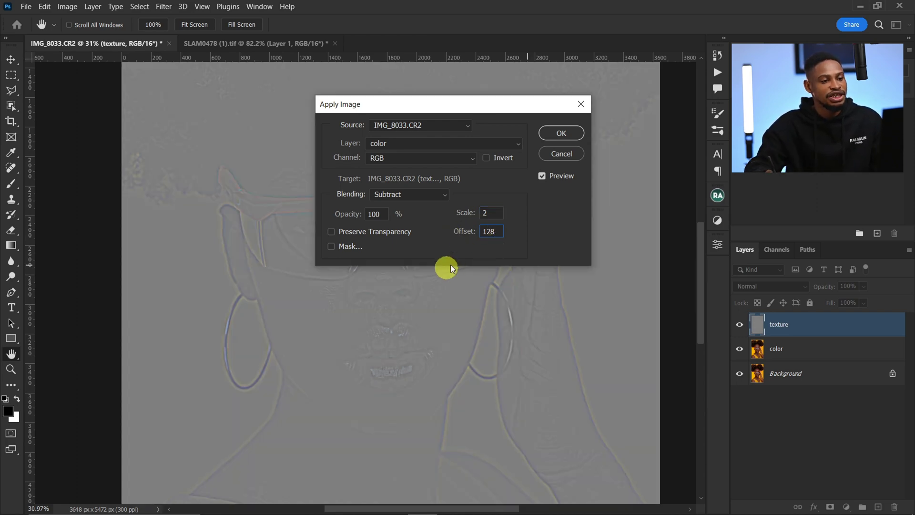
pyautogui.doubleClick(490, 213)
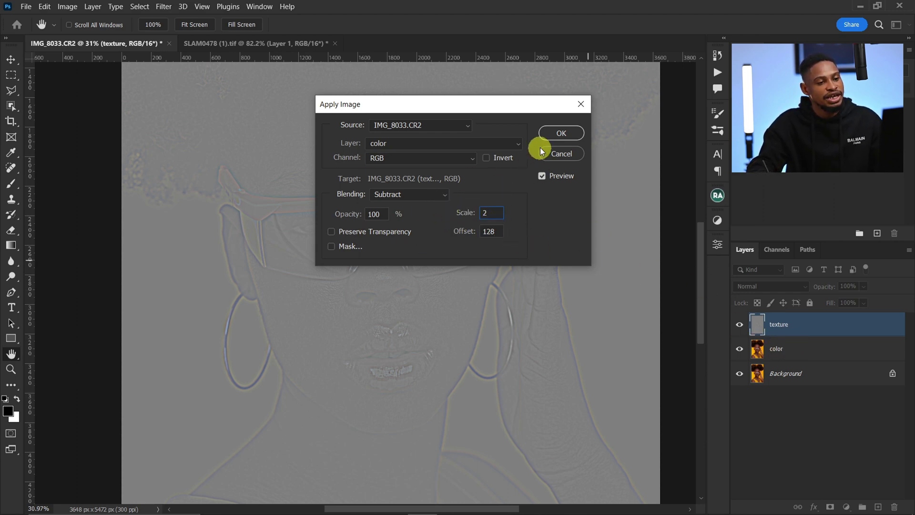
pyautogui.click(560, 133)
pyautogui.press('b')
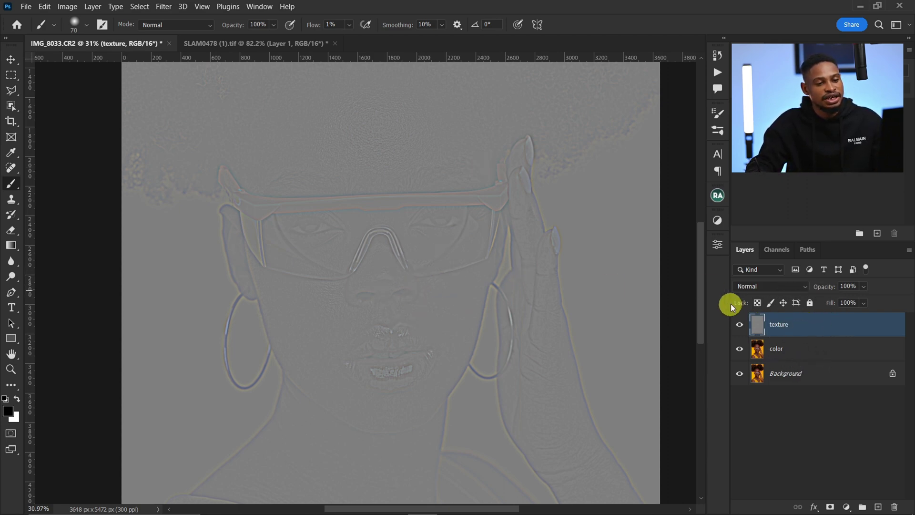
# Set the texture layer's blend mode to Linear Light and compare the image with that layer hidden and shown.
pyautogui.click(761, 286)
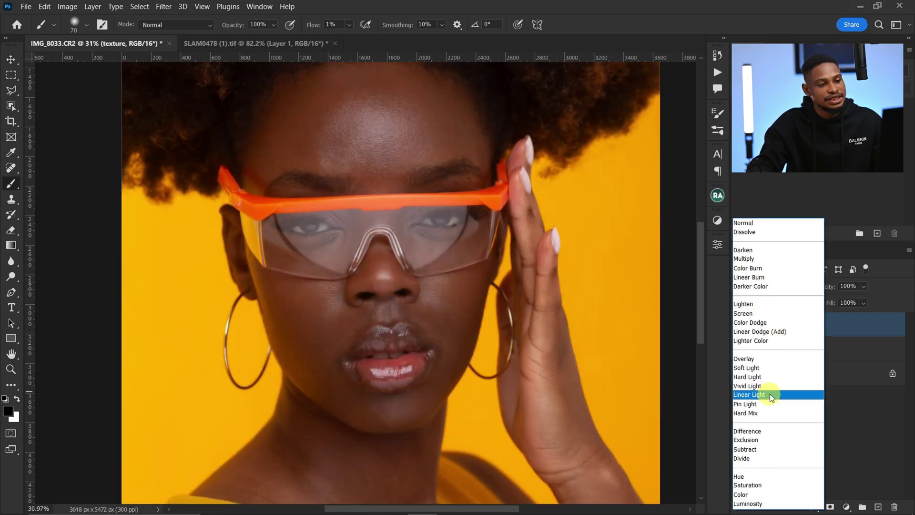
pyautogui.click(770, 394)
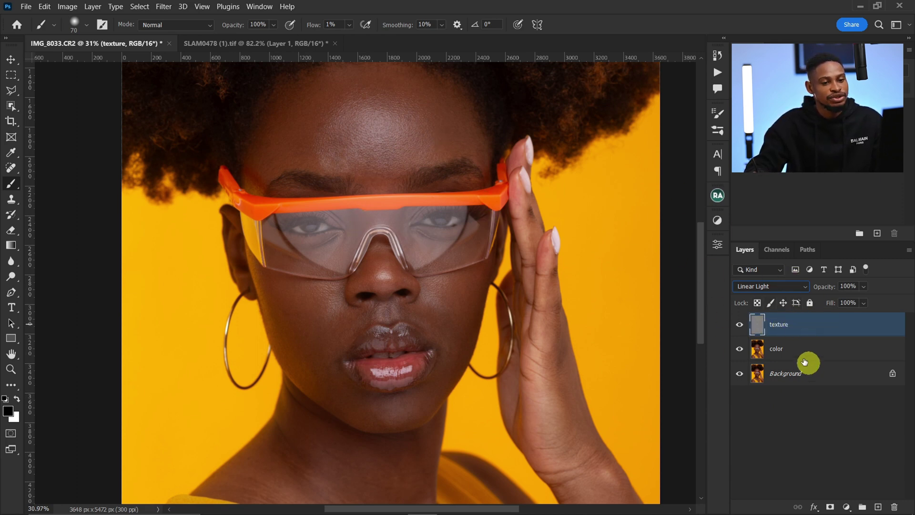
pyautogui.click(739, 325)
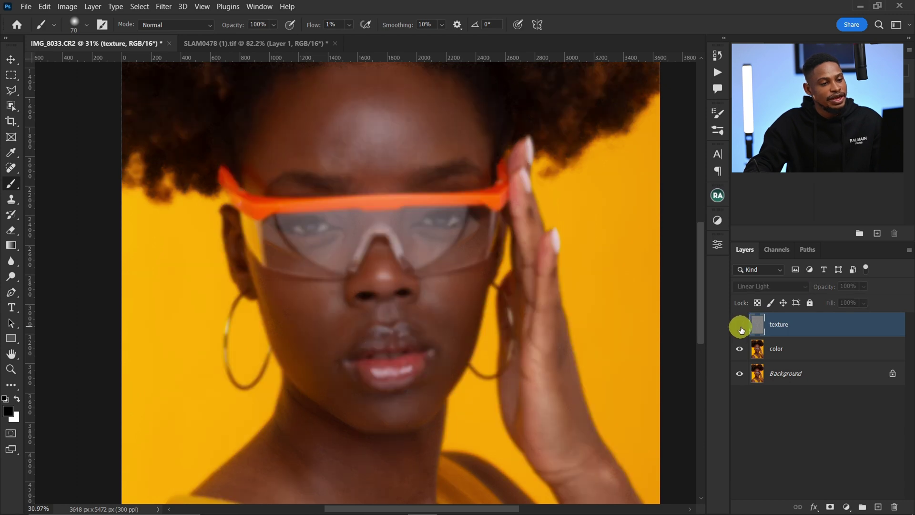
pyautogui.click(740, 326)
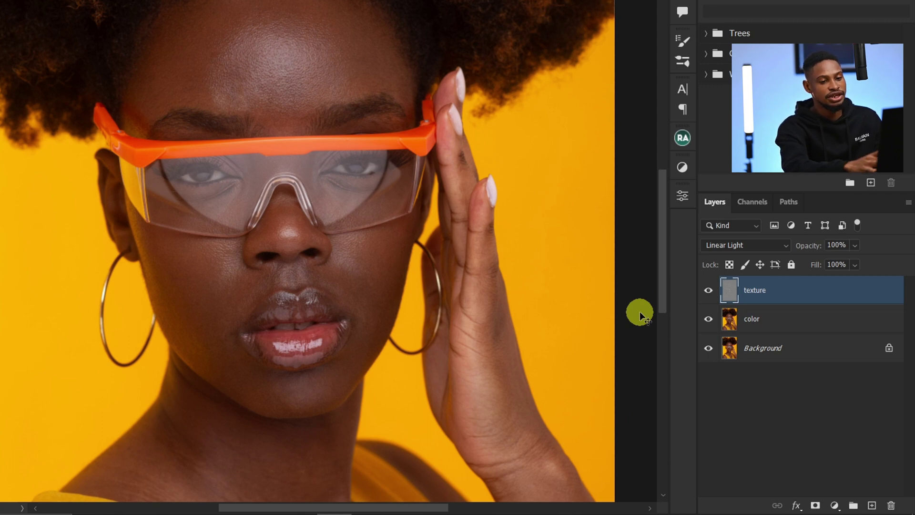
# Duplicate the texture layer as a copy clipped to the original, with its blend mode set to Normal.
pyautogui.hotkey('ctrl', 'j')
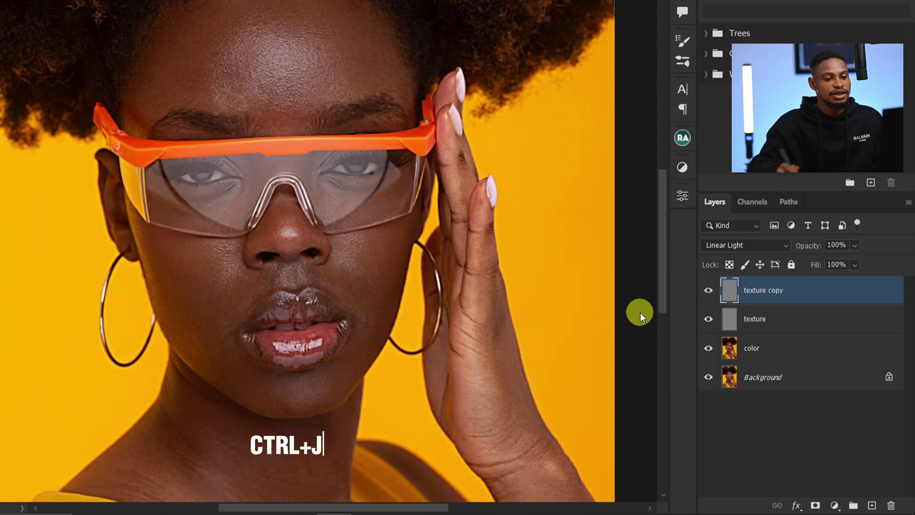
pyautogui.keyDown('alt'); pyautogui.click(766, 305); pyautogui.keyUp('alt')
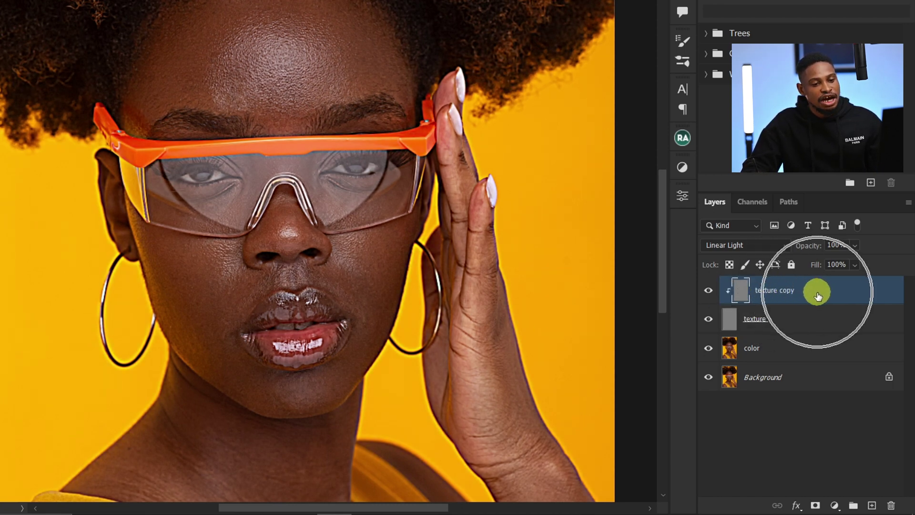
pyautogui.click(743, 244)
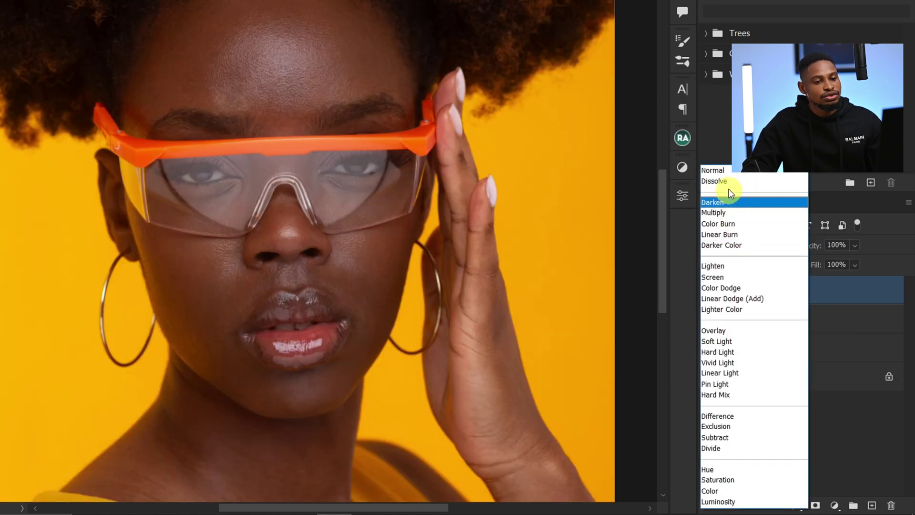
pyautogui.click(728, 172)
# Add a new empty layer directly above the color layer and name it brush.
pyautogui.hotkey('alt', '[')
pyautogui.hotkey('alt', '[')
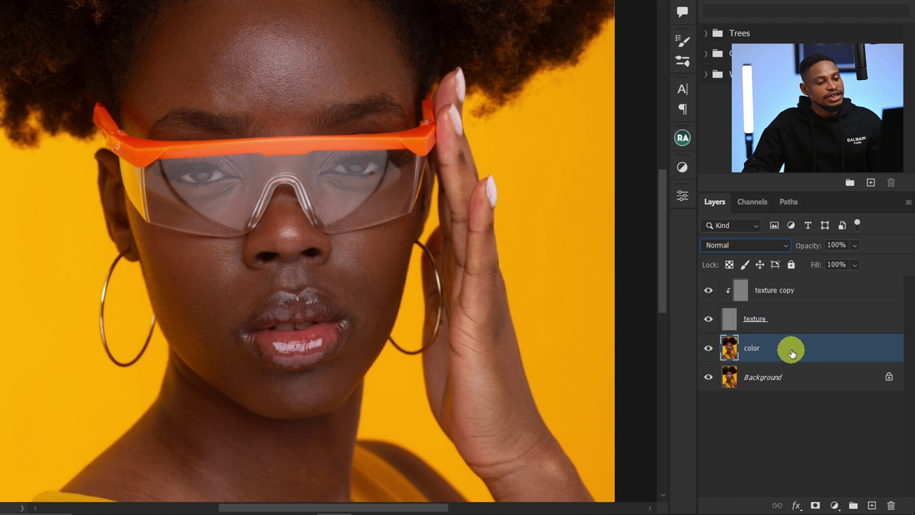
pyautogui.click(871, 504)
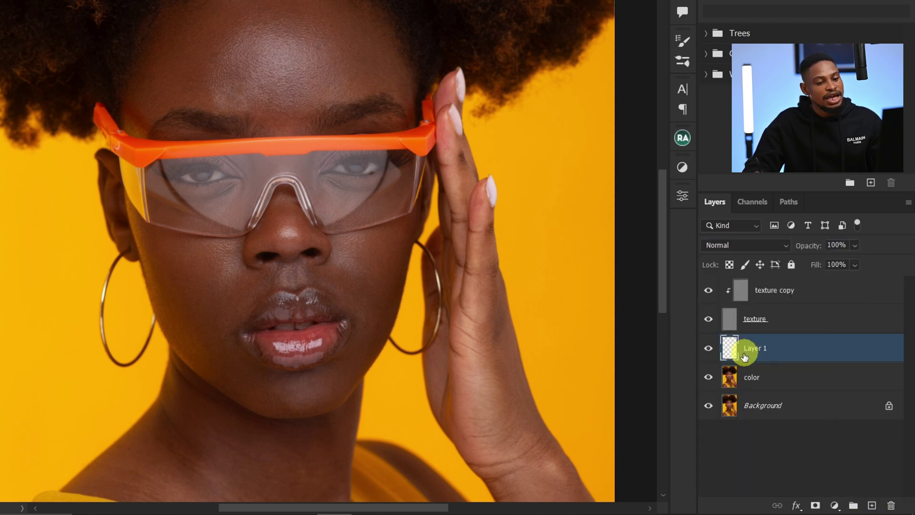
pyautogui.doubleClick(752, 348)
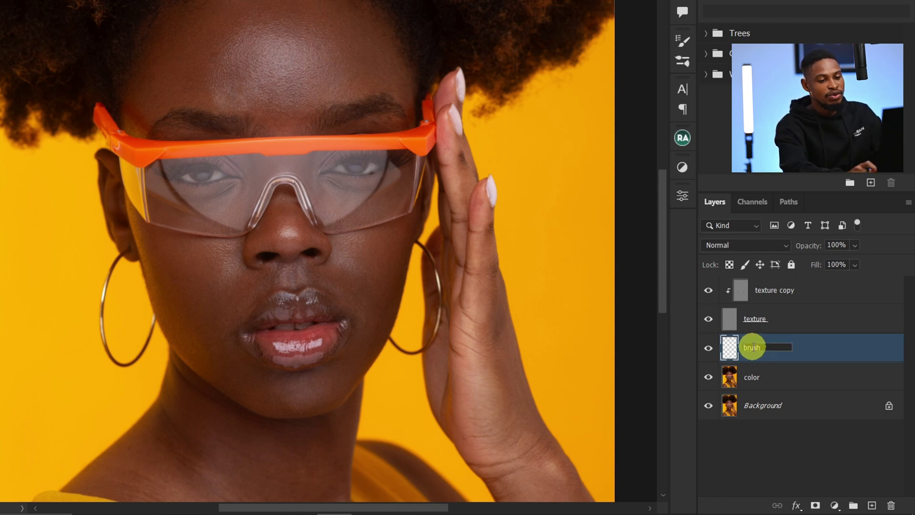
pyautogui.press('Return')
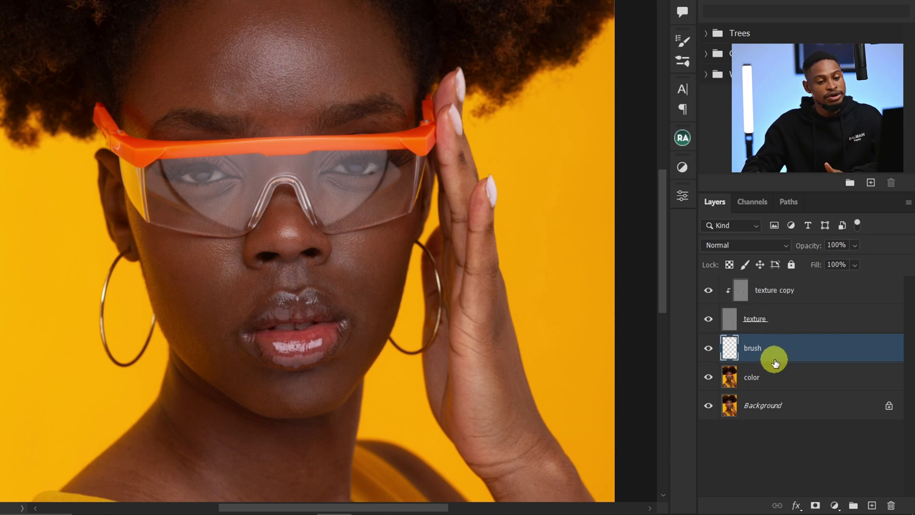
# Select the empty brush layer above the color layer and switch to the Mixer Brush tool.
pyautogui.click(736, 381)
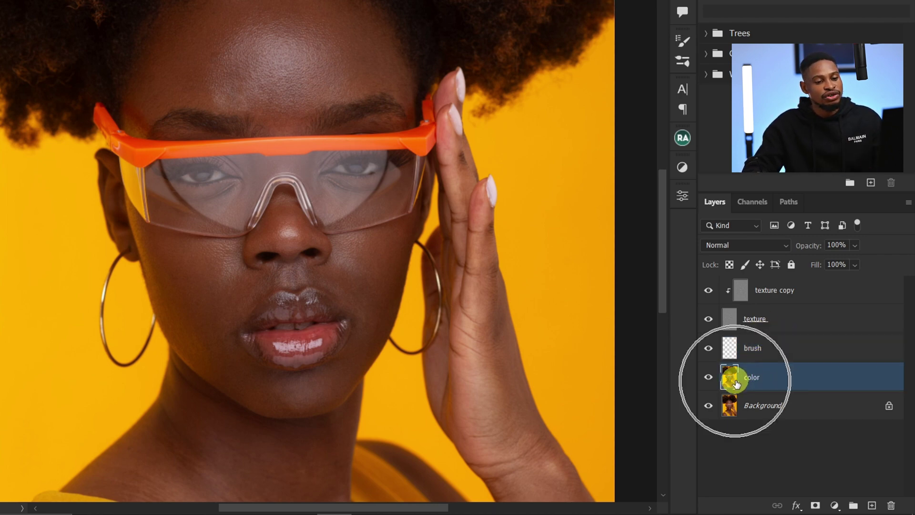
pyautogui.click(729, 357)
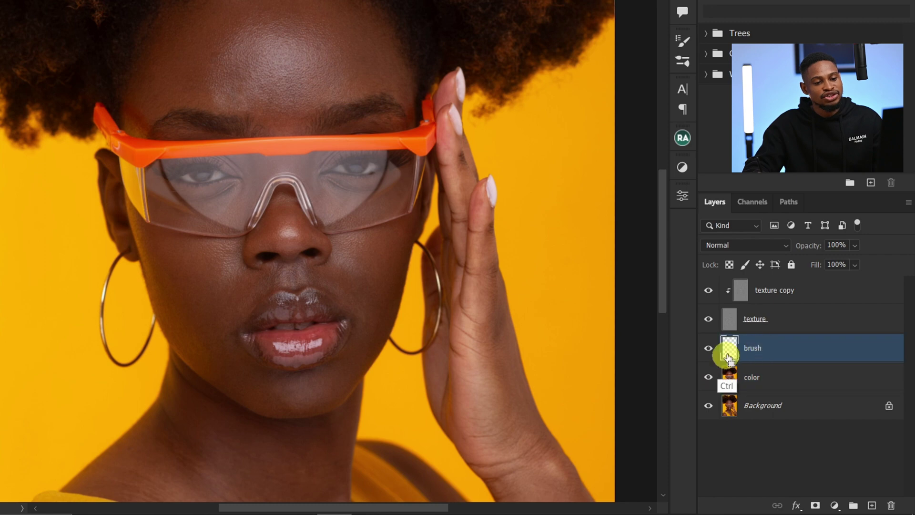
pyautogui.keyDown('ctrl'); pyautogui.click(728, 352); pyautogui.keyUp('ctrl')
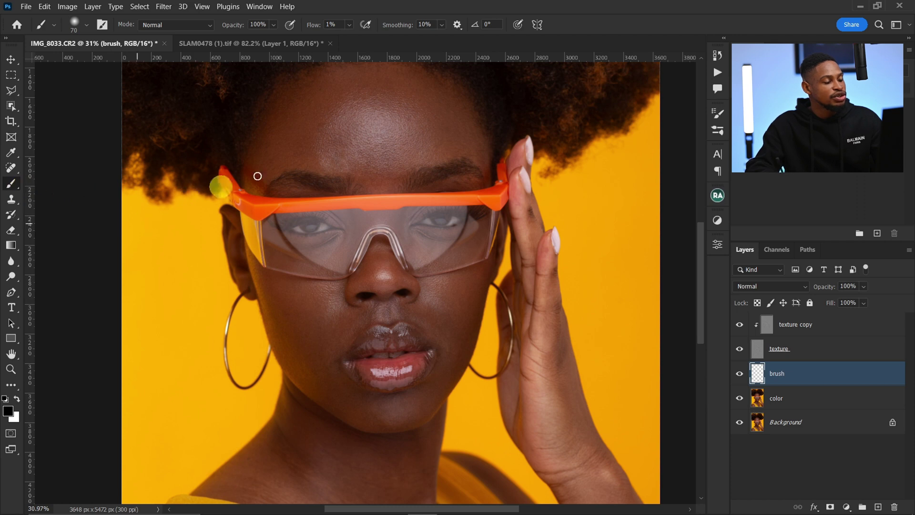
pyautogui.click(10, 188)
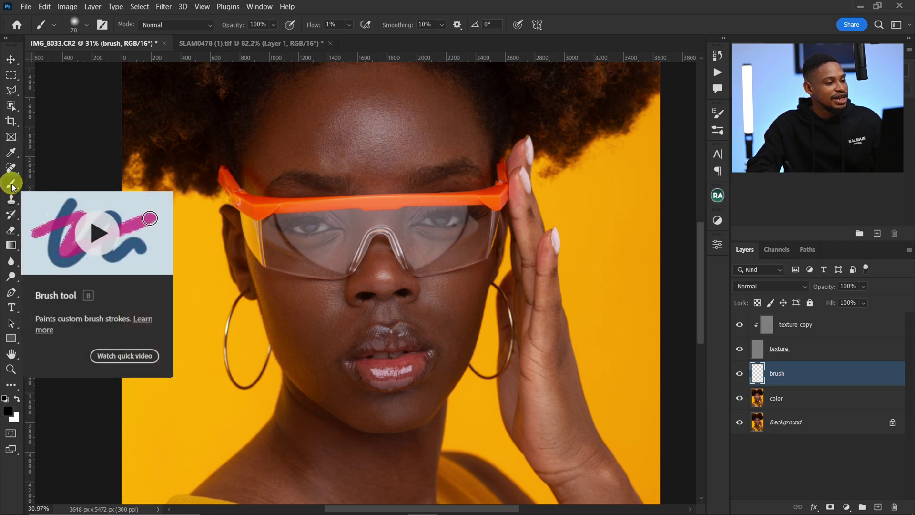
pyautogui.moveTo(10, 187)
pyautogui.mouseDown()
pyautogui.moveTo(39, 181)
pyautogui.moveTo(77, 216)
pyautogui.mouseUp()
pyautogui.press('ctrl')
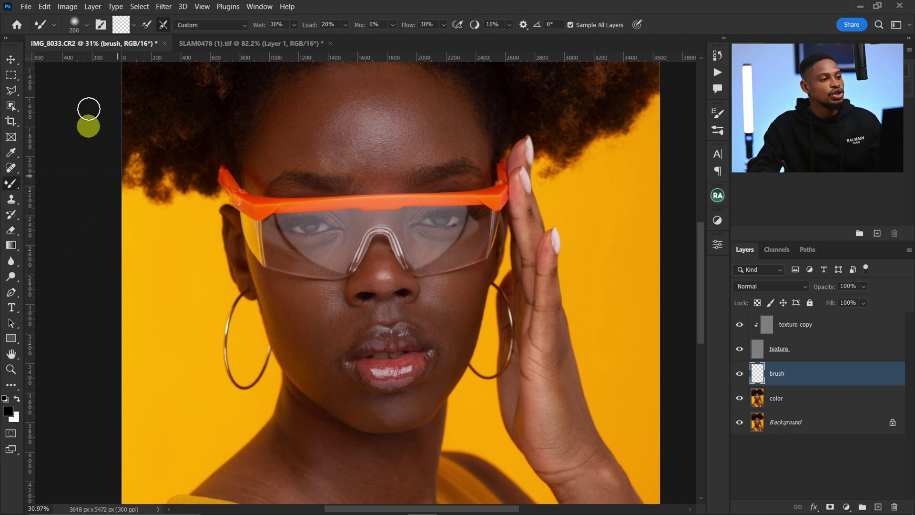
# Try loading the Mixer Brush with solid black paint.
pyautogui.click(132, 25)
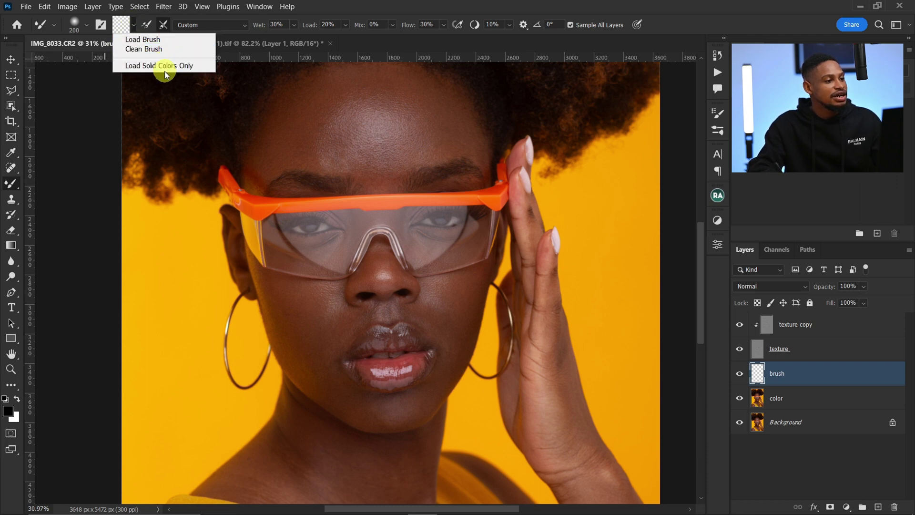
pyautogui.click(160, 65)
pyautogui.click(123, 27)
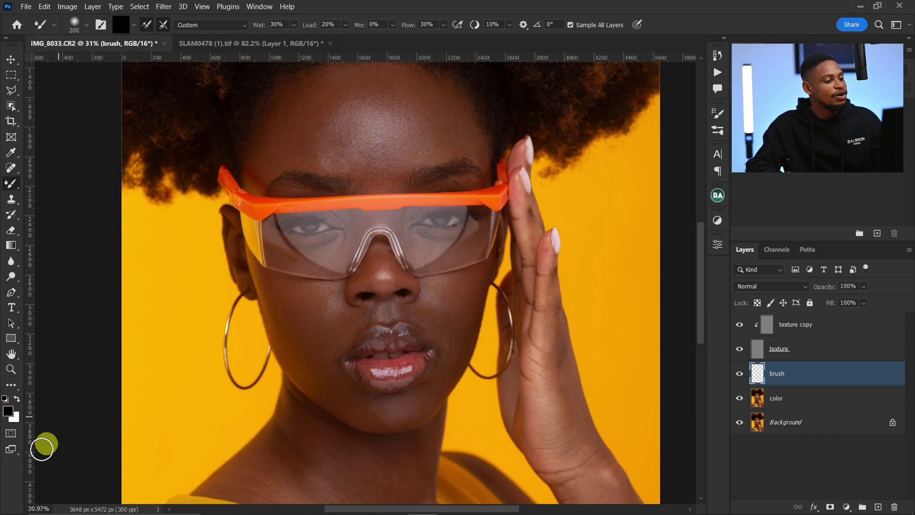
pyautogui.click(10, 410)
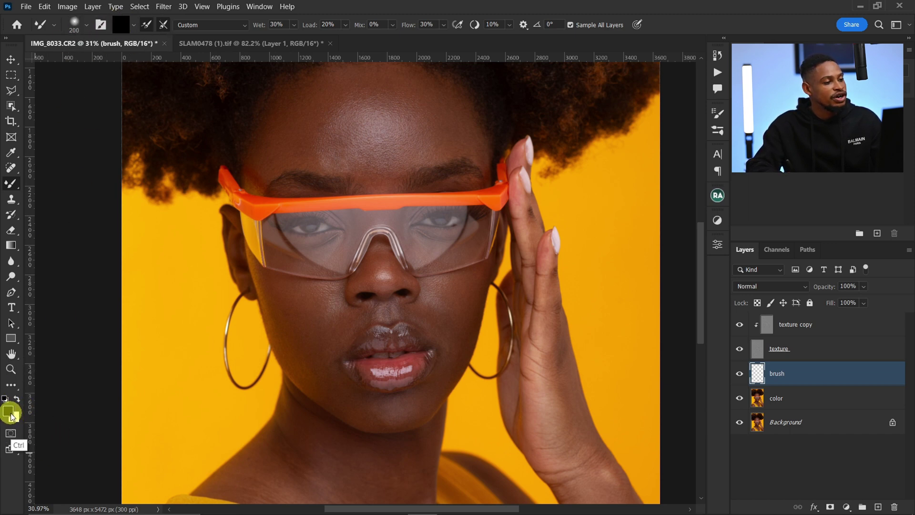
pyautogui.click(118, 38)
pyautogui.click(120, 29)
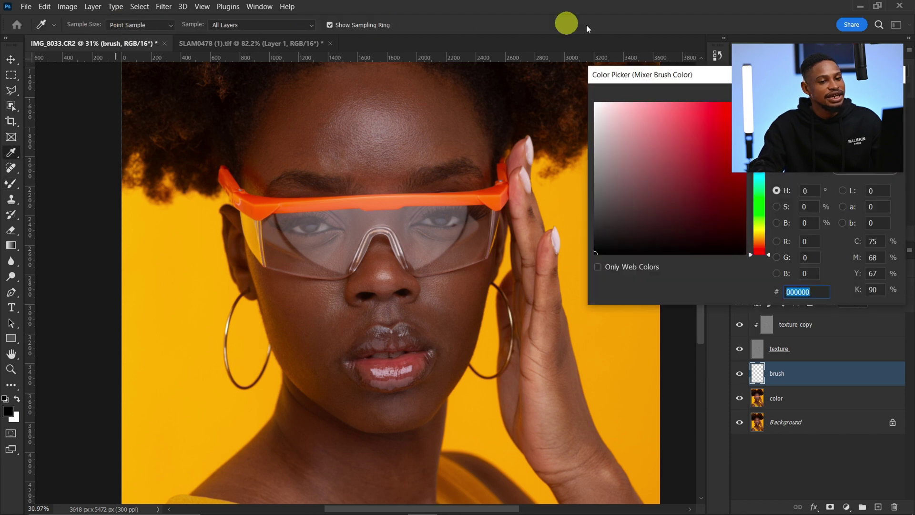
pyautogui.press('Return')
# Turn off loading the Mixer Brush after each stroke, keeping its reservoir empty and cleaning after each stroke on.
pyautogui.click(143, 24)
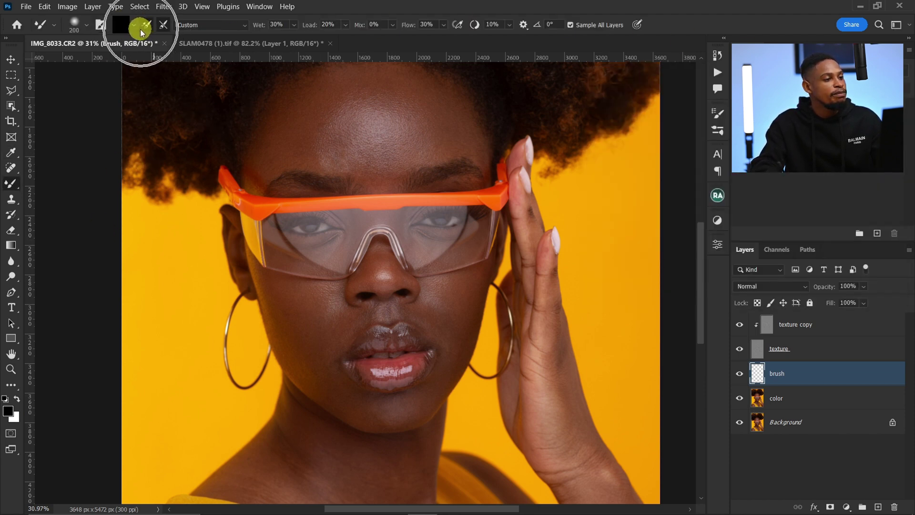
pyautogui.click(145, 24)
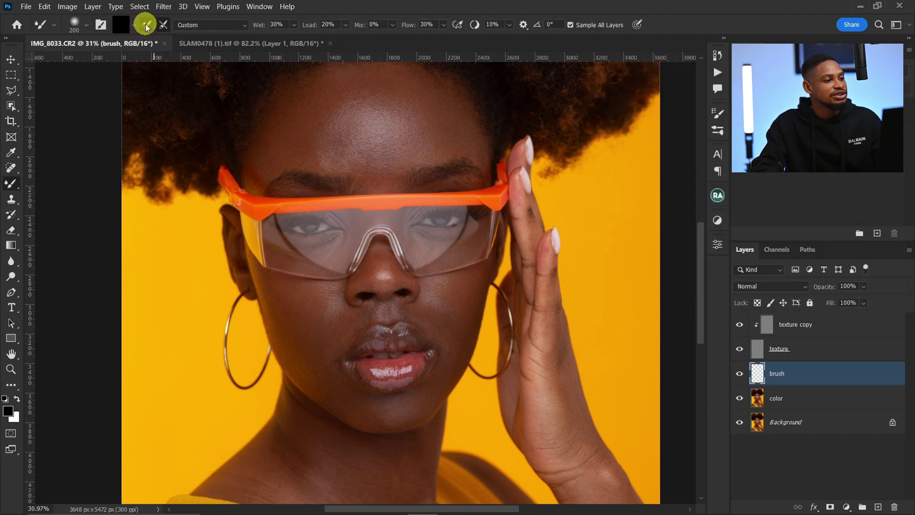
pyautogui.click(146, 25)
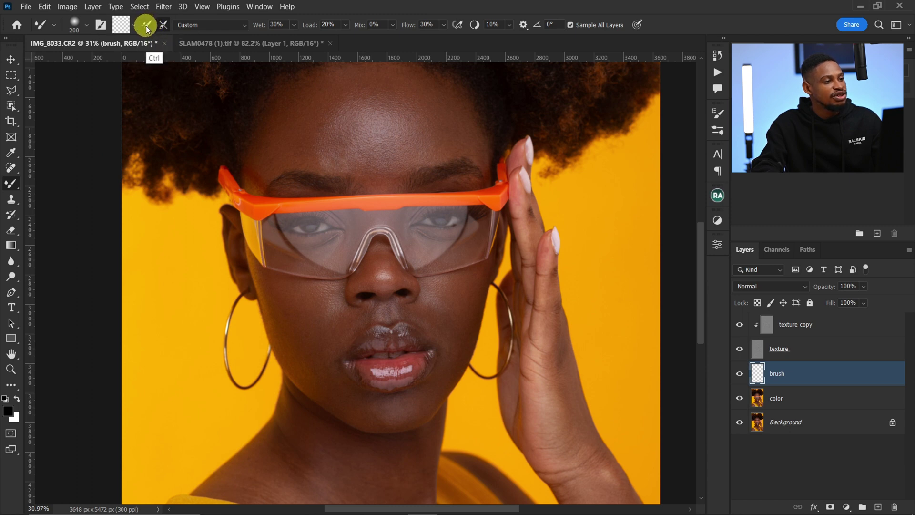
pyautogui.click(123, 28)
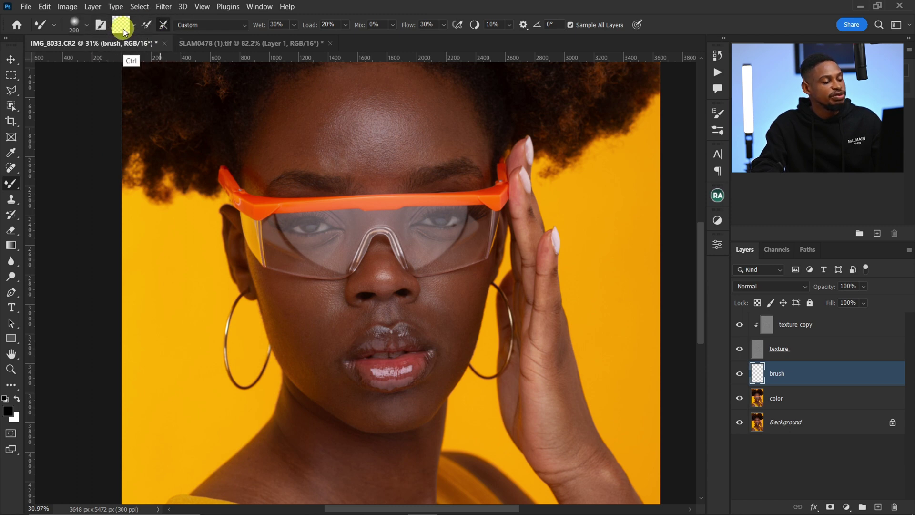
pyautogui.click(162, 25)
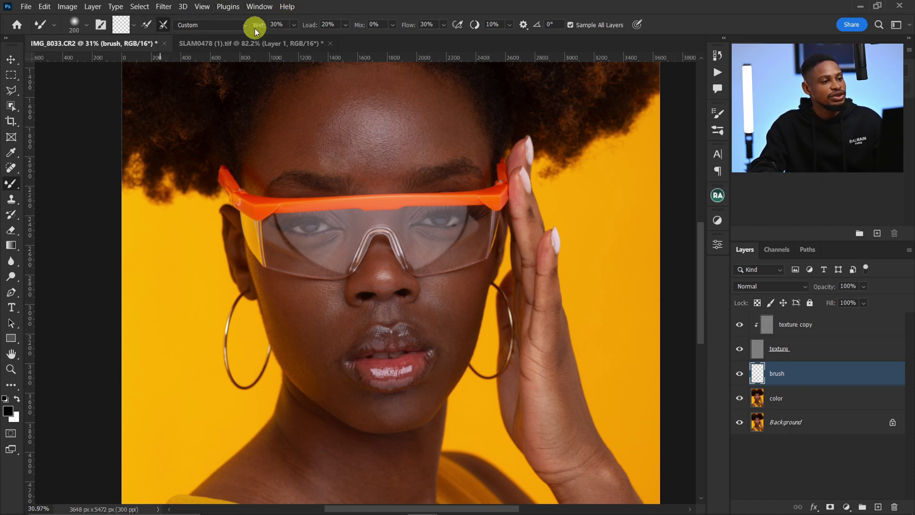
# Review the Mixer Brush's load, flow, smoothing and Sample All Layers settings with the brush layer active.
pyautogui.click(326, 24)
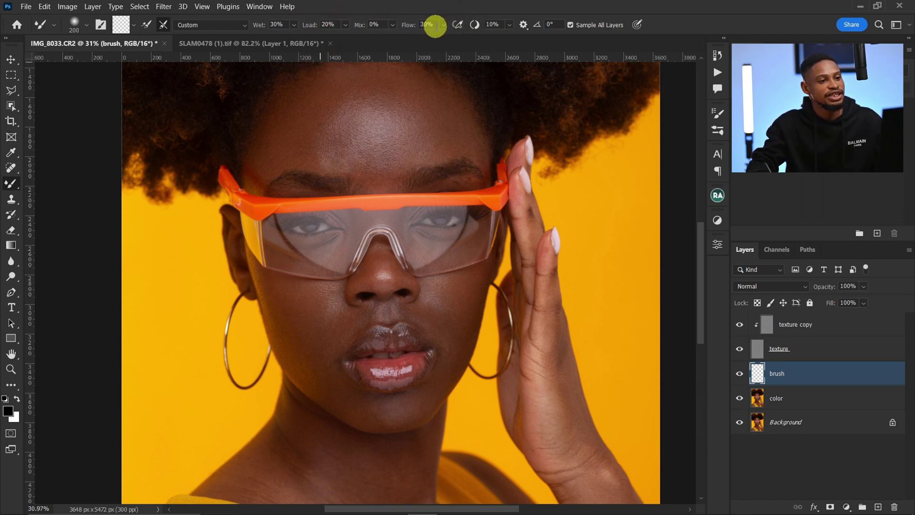
pyautogui.click(508, 27)
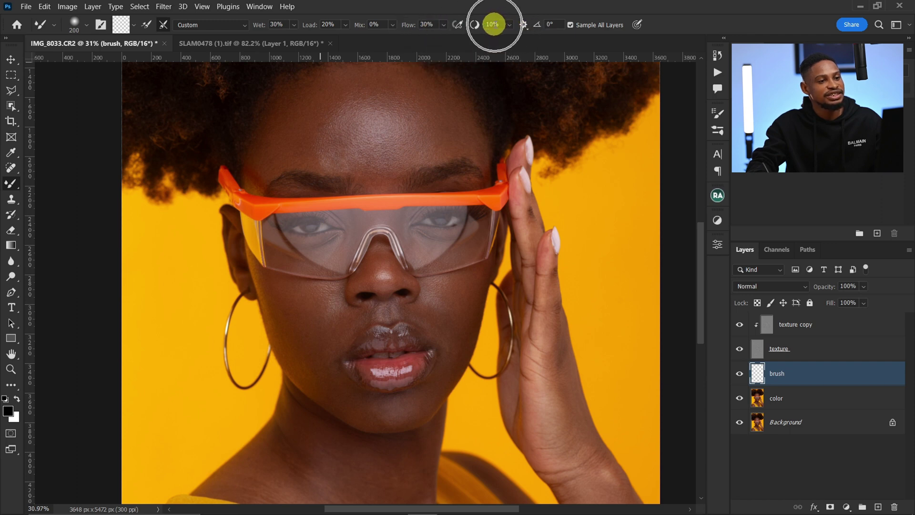
pyautogui.click(570, 26)
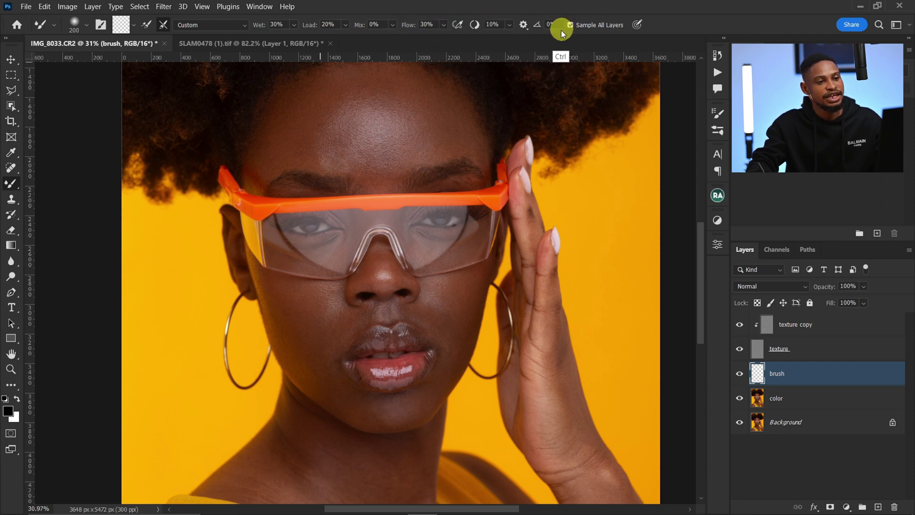
pyautogui.click(782, 374)
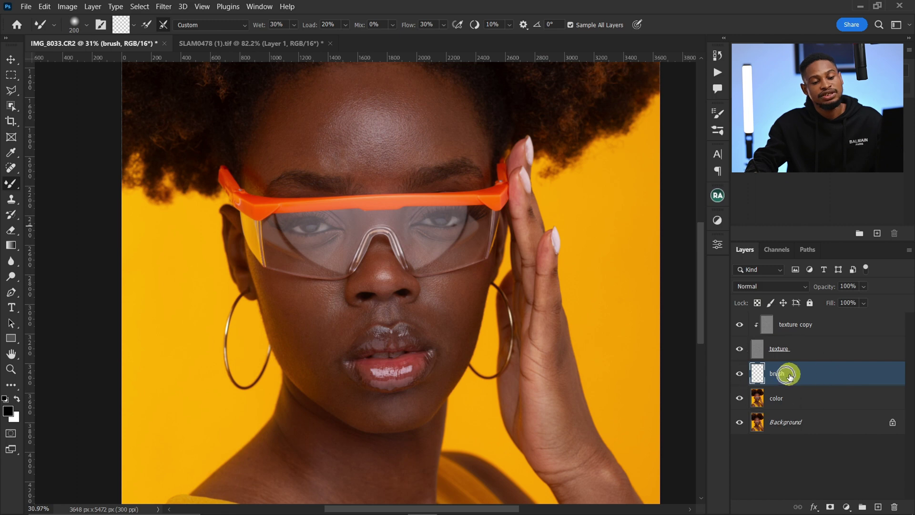
pyautogui.click(548, 27)
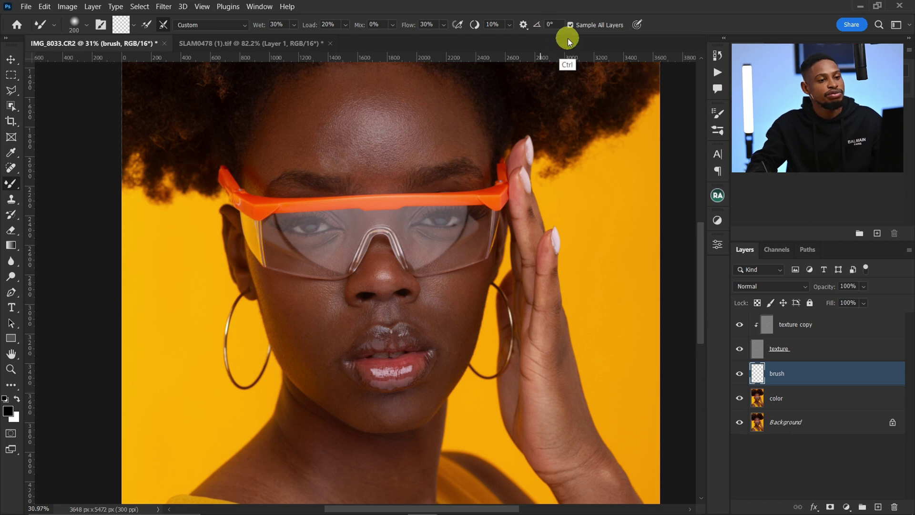
pyautogui.click(565, 27)
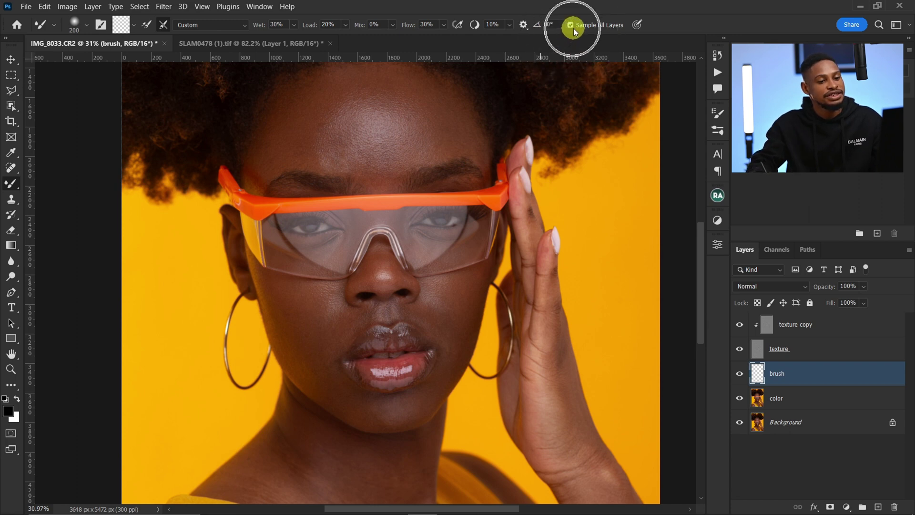
# Hide the texture layer to examine the blurred skin tones on the forehead, and show it again.
pyautogui.click(740, 350)
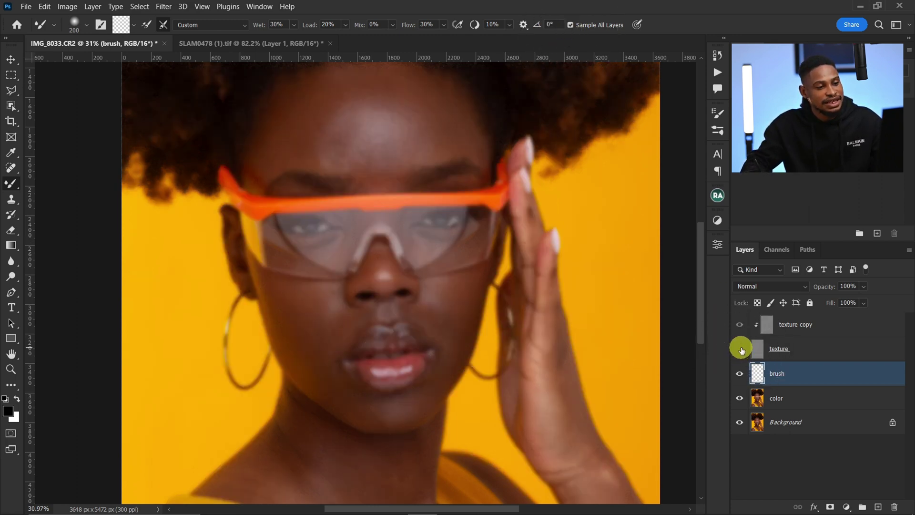
pyautogui.scroll(3, 414, 235)
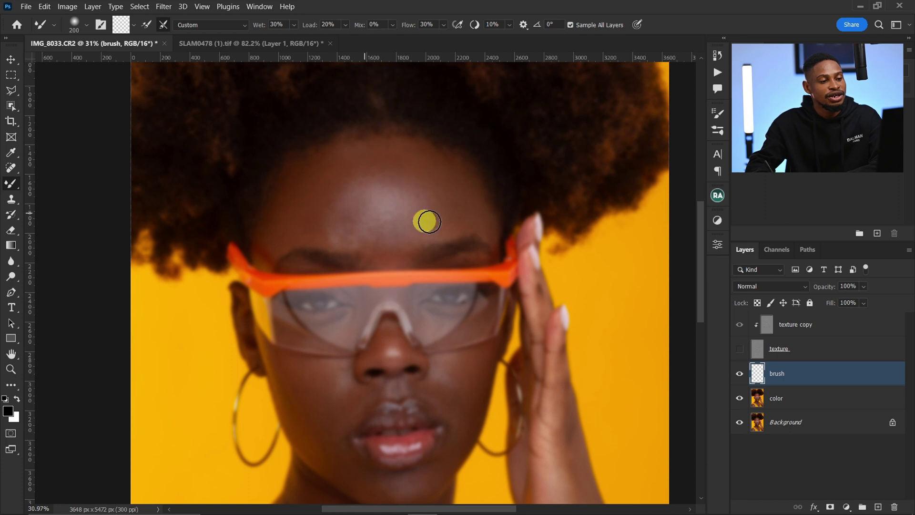
pyautogui.click(738, 358)
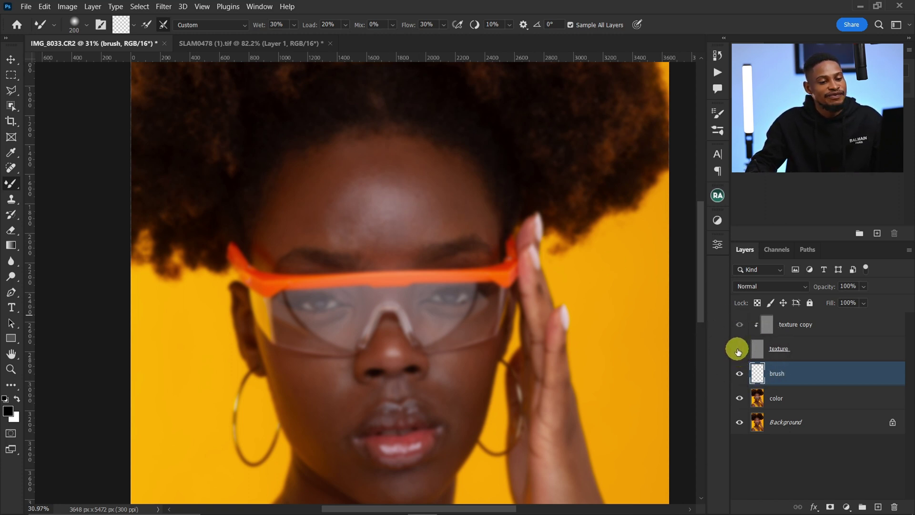
pyautogui.click(740, 352)
# Hide the texture layer and resize the Mixer Brush to 200 px.
pyautogui.click(383, 216)
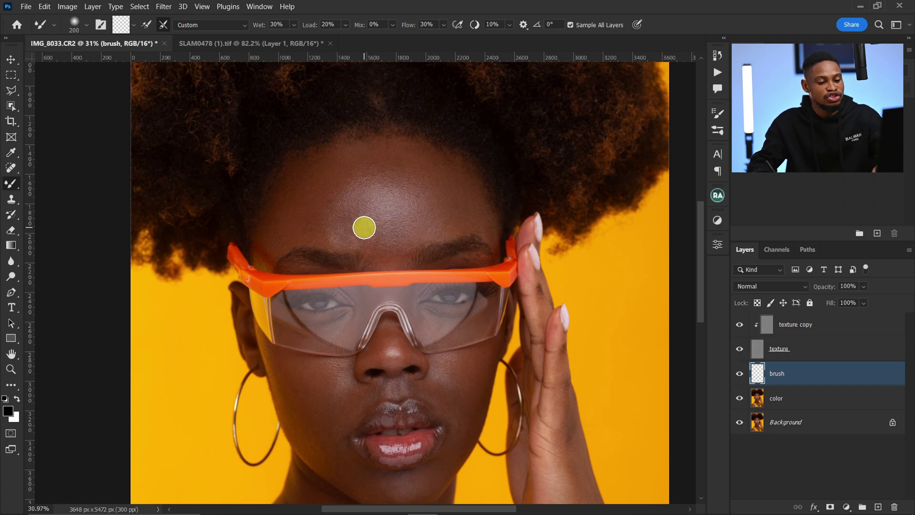
pyautogui.moveTo(363, 227)
pyautogui.mouseDown()
pyautogui.moveTo(382, 219)
pyautogui.moveTo(351, 225)
pyautogui.moveTo(391, 197)
pyautogui.moveTo(364, 197)
pyautogui.moveTo(340, 211)
pyautogui.moveTo(406, 212)
pyautogui.moveTo(391, 231)
pyautogui.moveTo(382, 211)
pyautogui.moveTo(426, 198)
pyautogui.moveTo(377, 188)
pyautogui.moveTo(372, 211)
pyautogui.moveTo(341, 235)
pyautogui.moveTo(365, 214)
pyautogui.moveTo(387, 222)
pyautogui.mouseUp()
pyautogui.click(740, 351)
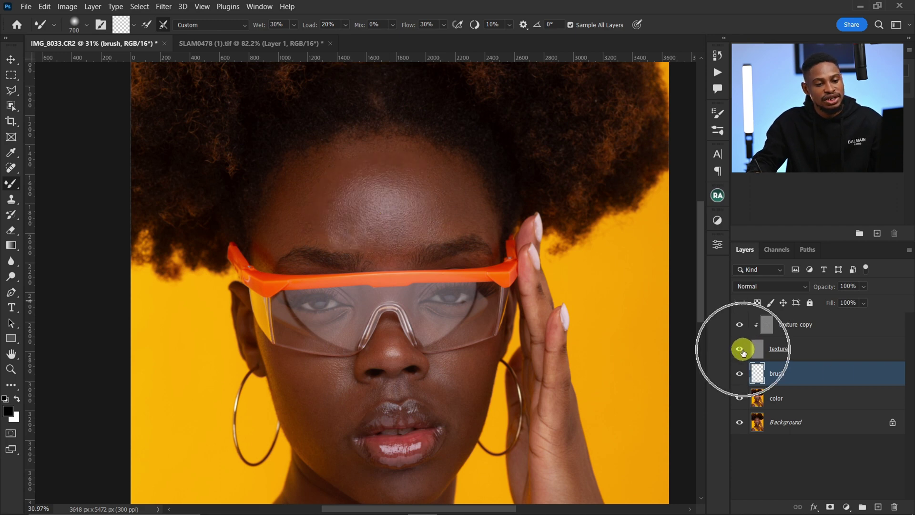
pyautogui.press('[')
pyautogui.press('[')
pyautogui.press('[')
pyautogui.press('[')
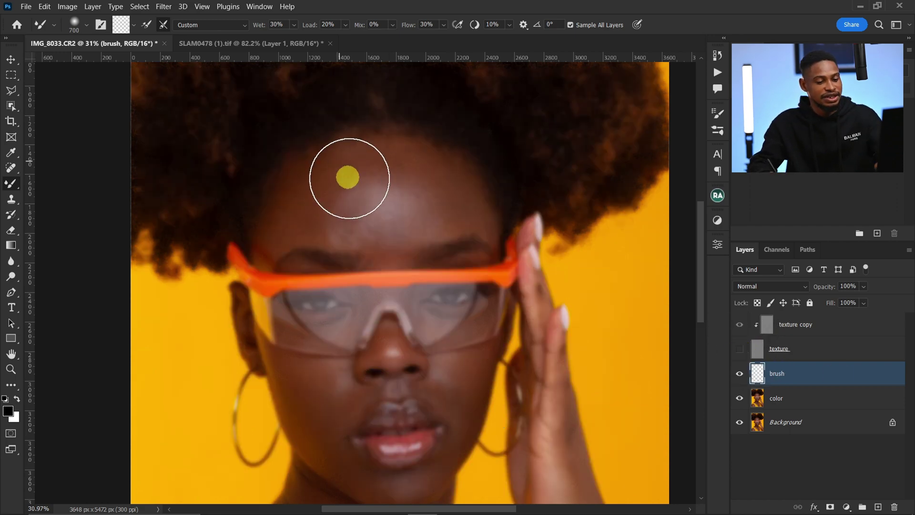
pyautogui.press('[')
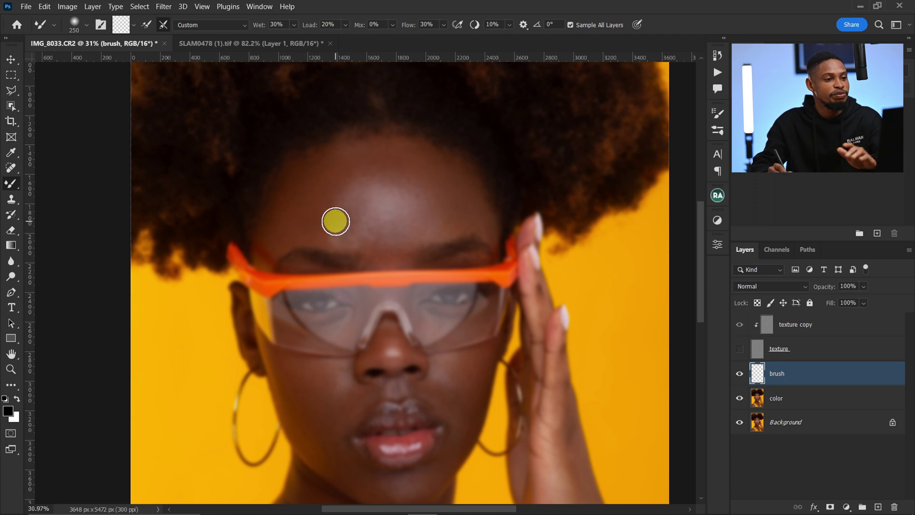
pyautogui.press(']')
pyautogui.press(']')
pyautogui.press(']')
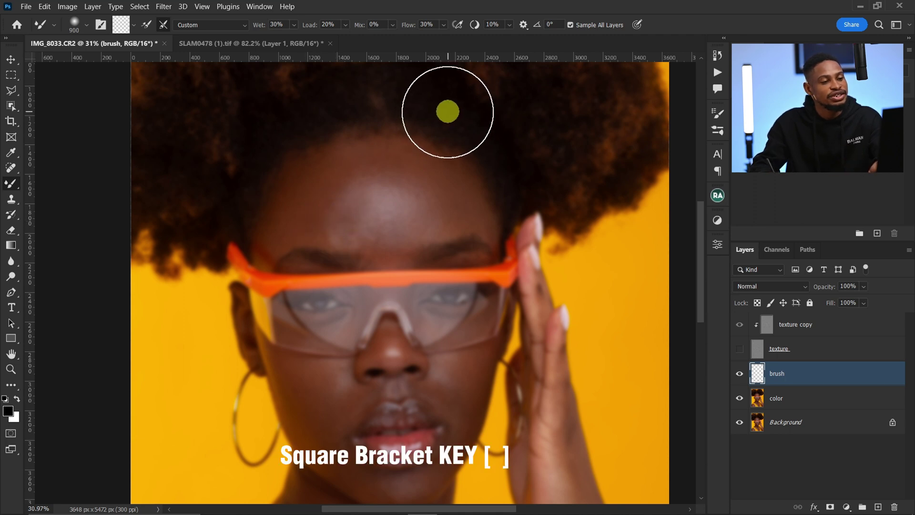
pyautogui.press('[')
pyautogui.press('[')
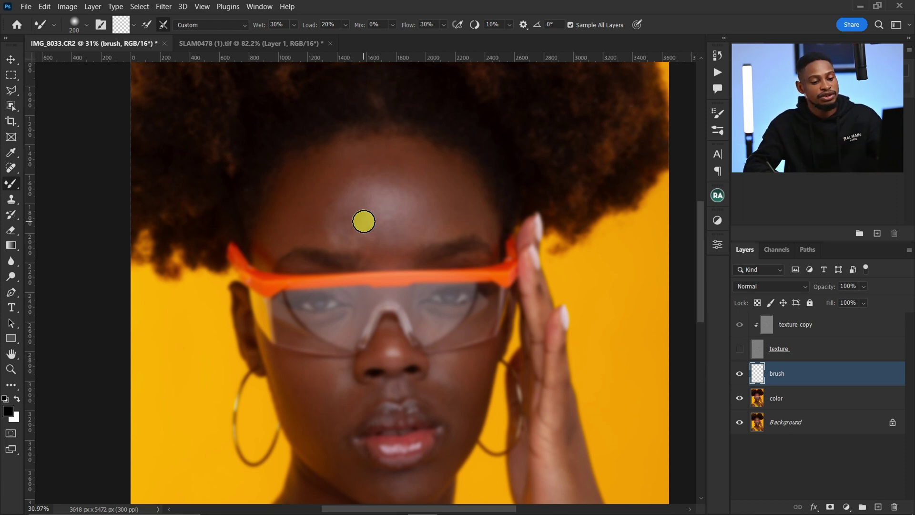
# Blend the highlight in the middle of the forehead on the brush layer with a 300 px Mixer Brush.
pyautogui.press(']')
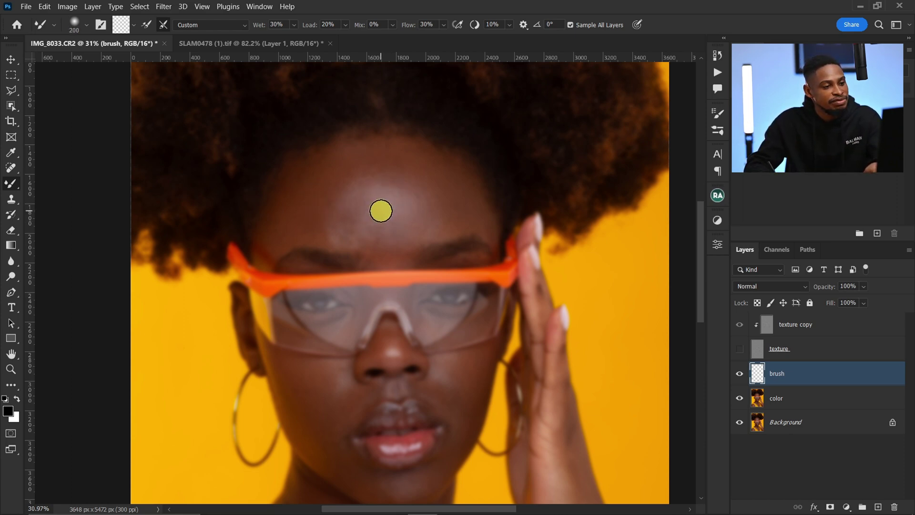
pyautogui.press(']')
pyautogui.moveTo(367, 210)
pyautogui.mouseDown()
pyautogui.moveTo(347, 241)
pyautogui.moveTo(388, 204)
pyautogui.moveTo(384, 235)
pyautogui.moveTo(392, 204)
pyautogui.moveTo(341, 153)
pyautogui.moveTo(348, 178)
pyautogui.mouseUp()
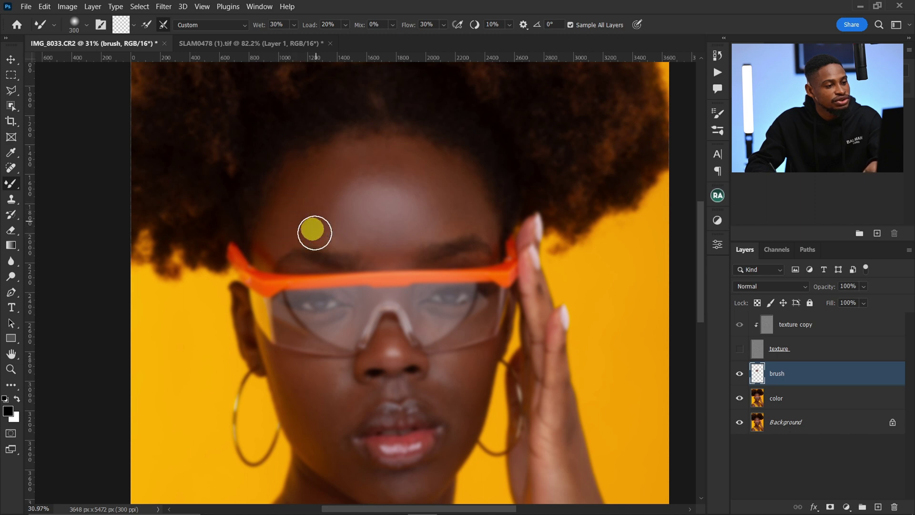
# Smooth the tones across the upper forehead toward the hairline, varying the Mixer Brush size between 250 and 500 px.
pyautogui.press(']')
pyautogui.press(']')
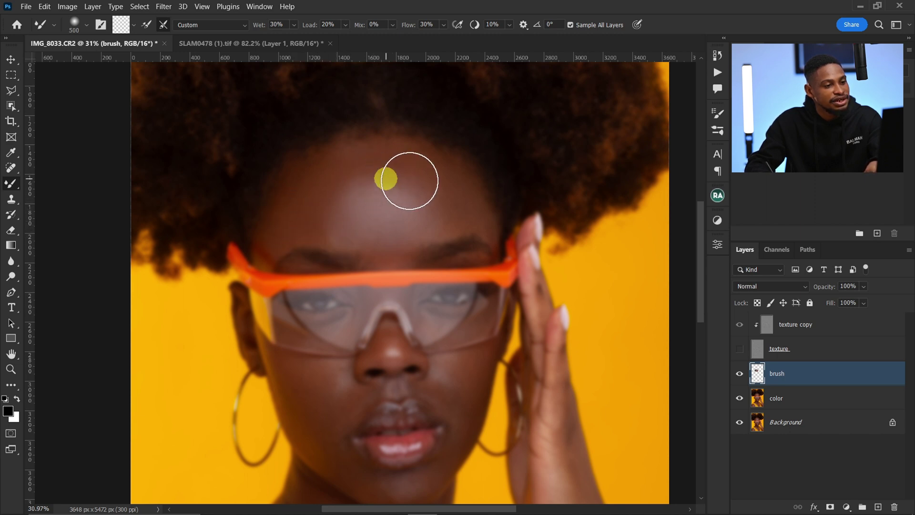
pyautogui.press('[')
pyautogui.press('[')
pyautogui.press('[')
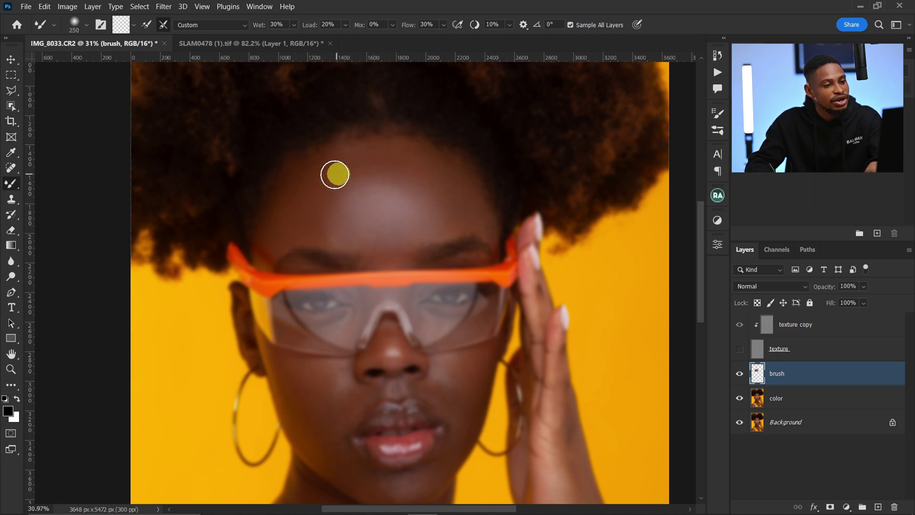
pyautogui.press(']')
pyautogui.press(']')
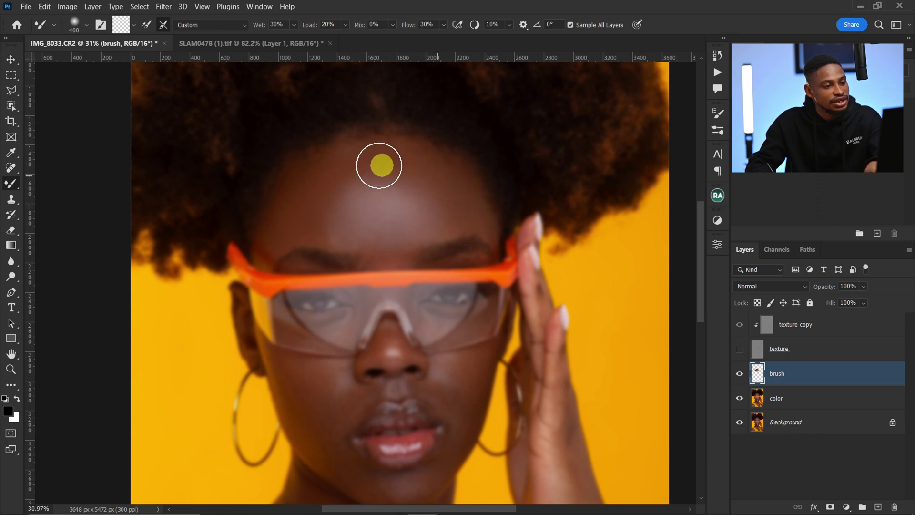
# Blend the skin tones on the cheek opposite the raised hand with the Mixer Brush, varying its size between 200 and 300 px.
pyautogui.press('[')
pyautogui.press('[')
pyautogui.press('[')
pyautogui.press('[')
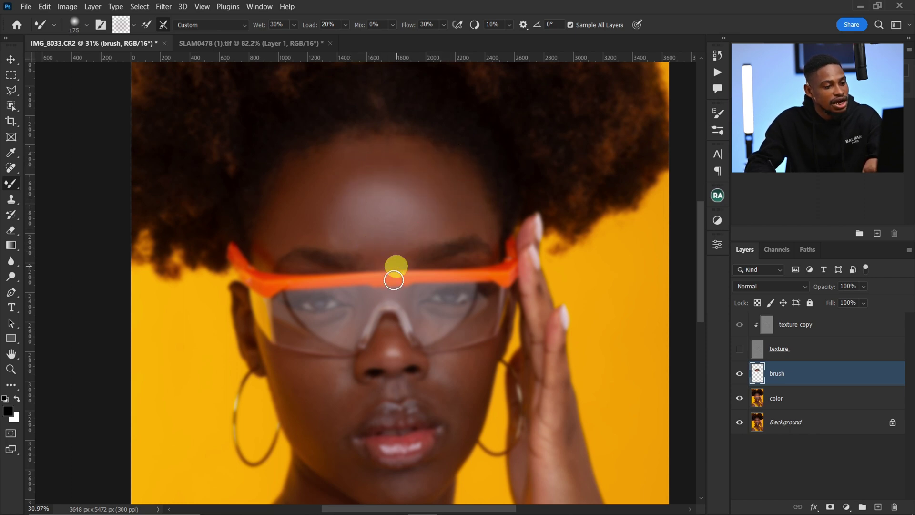
pyautogui.moveTo(398, 333); pyautogui.dragTo(415, 200)
pyautogui.press(']')
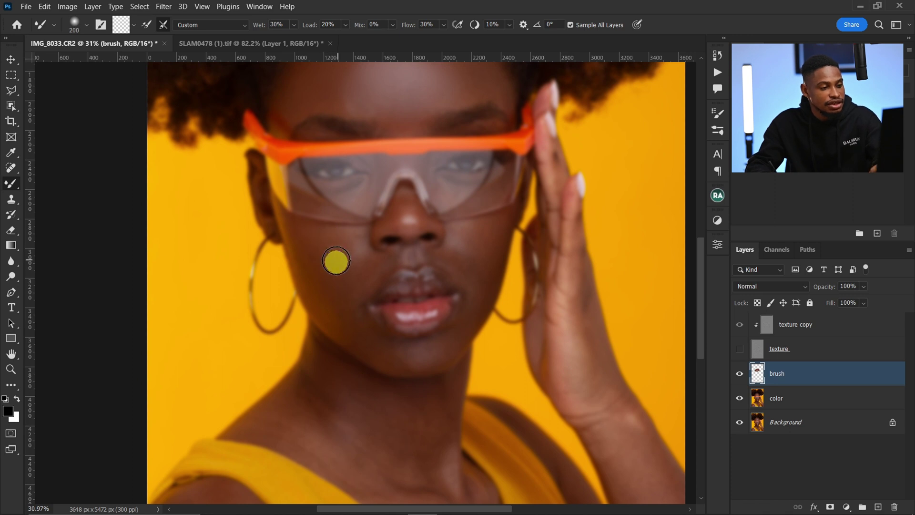
pyautogui.press(']')
pyautogui.press(']')
pyautogui.press(']')
pyautogui.press(']')
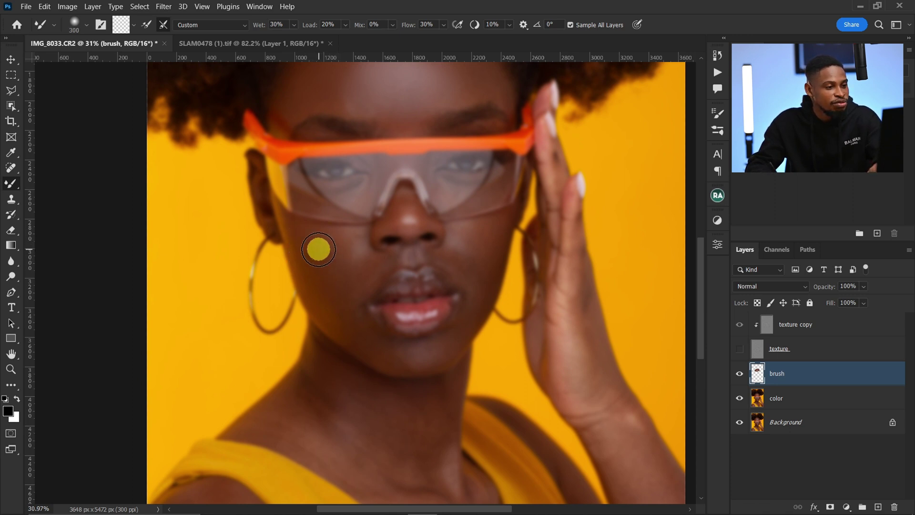
pyautogui.press(']')
pyautogui.press(']')
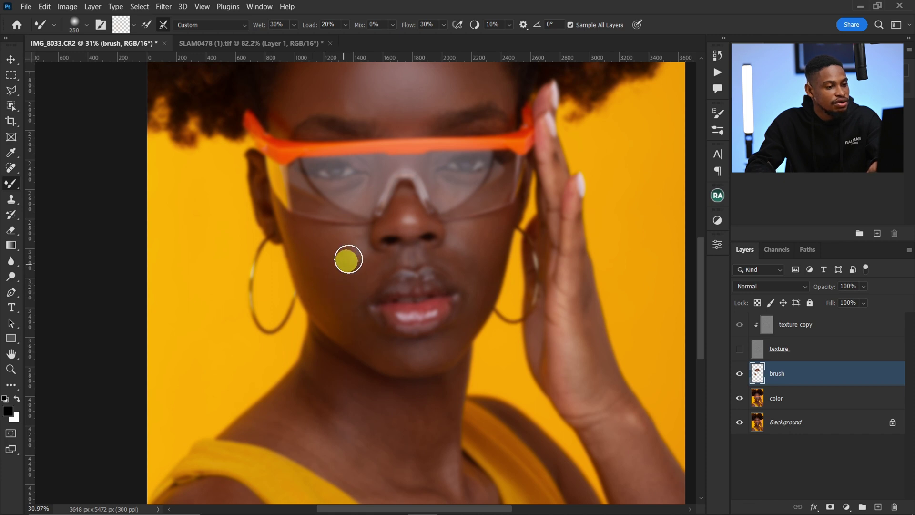
# Smooth the tonal transition beside the nostril on the same cheek, using smaller Mixer Brush sizes such as 90 and 125 px.
pyautogui.press('[')
pyautogui.press('[')
pyautogui.press('[')
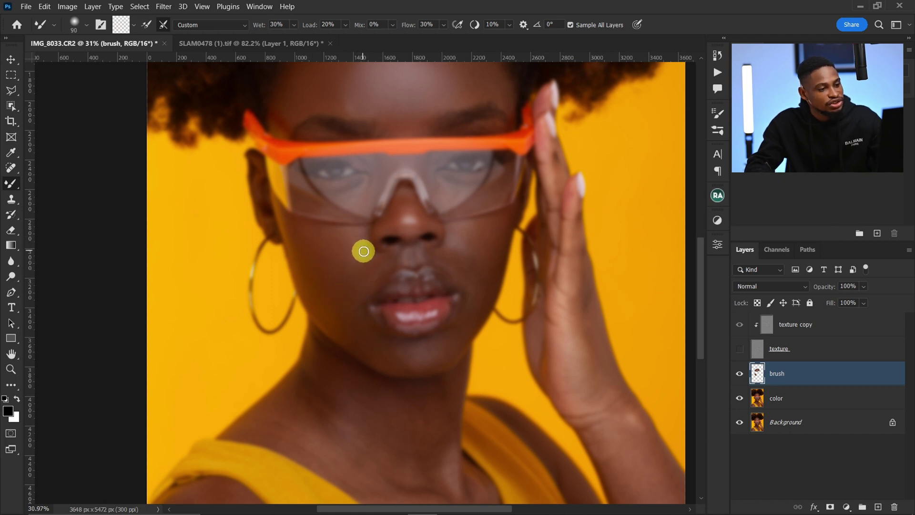
pyautogui.press(']')
pyautogui.press(']')
pyautogui.press(']')
pyautogui.press(']')
pyautogui.press(']')
pyautogui.press(']')
pyautogui.press(']')
pyautogui.press(']')
pyautogui.press('[')
pyautogui.press('[')
pyautogui.press('[')
pyautogui.press('[')
pyautogui.press('[')
pyautogui.press('[')
pyautogui.press('[')
pyautogui.press('[')
pyautogui.press('[')
pyautogui.press('[')
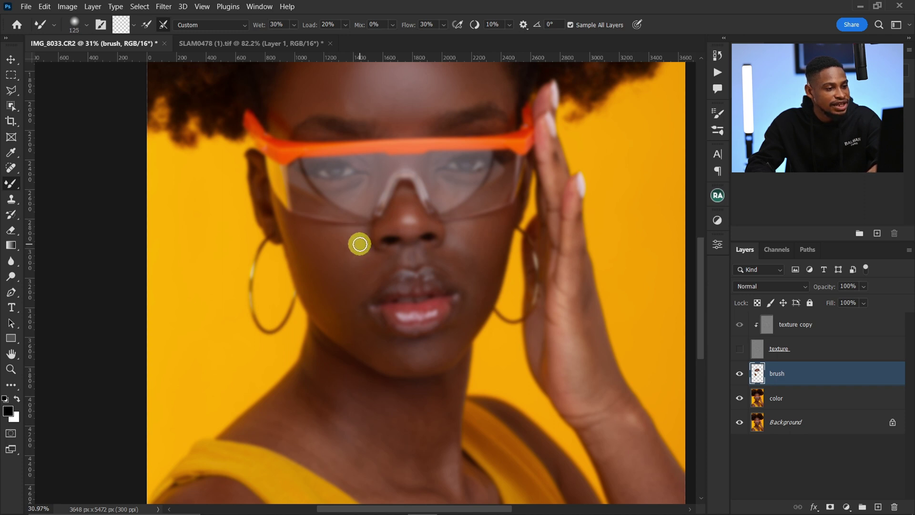
# Blend the cheek and mouth-corner tones on the raised-hand side of the face, varying the Mixer Brush between 150 and 300 px.
pyautogui.press(']')
pyautogui.press(']')
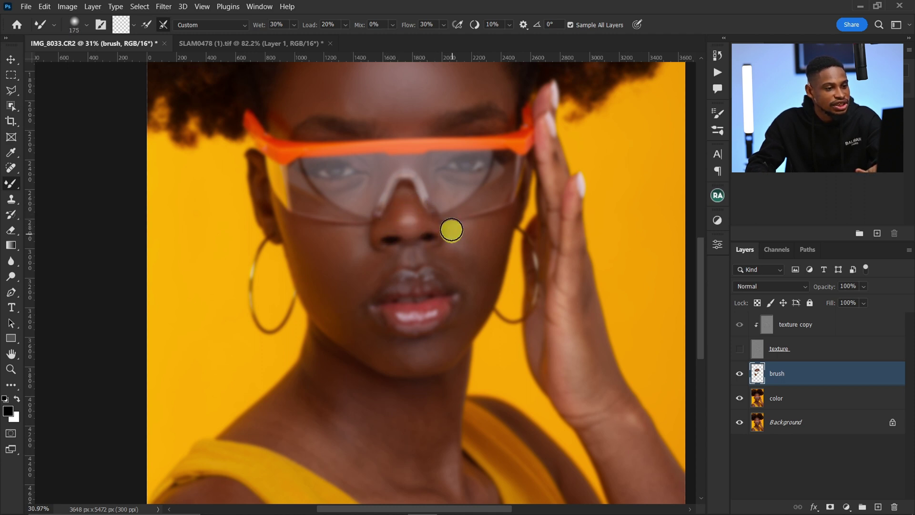
pyautogui.press(']')
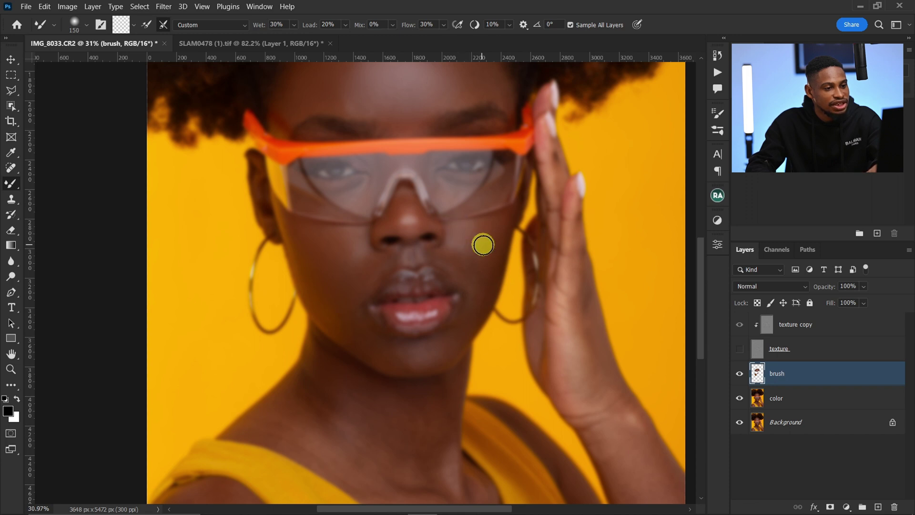
pyautogui.press(']')
pyautogui.press(']')
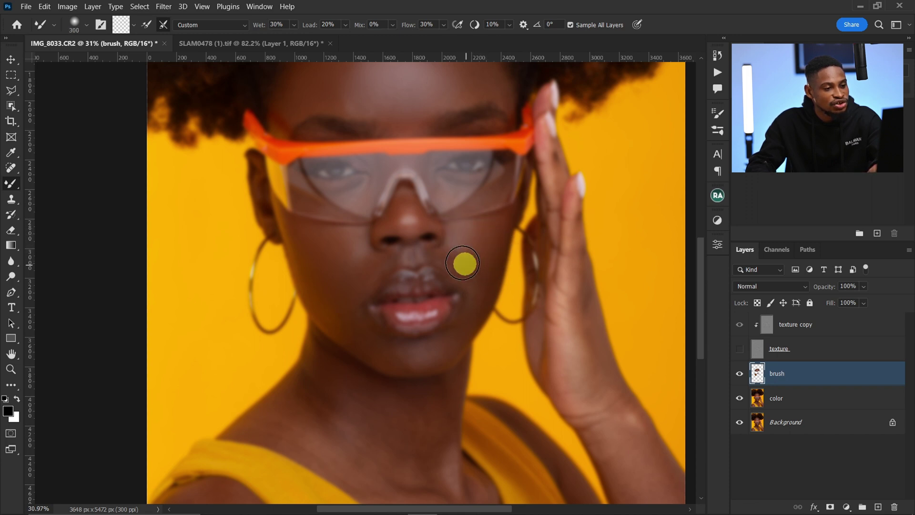
pyautogui.press('[')
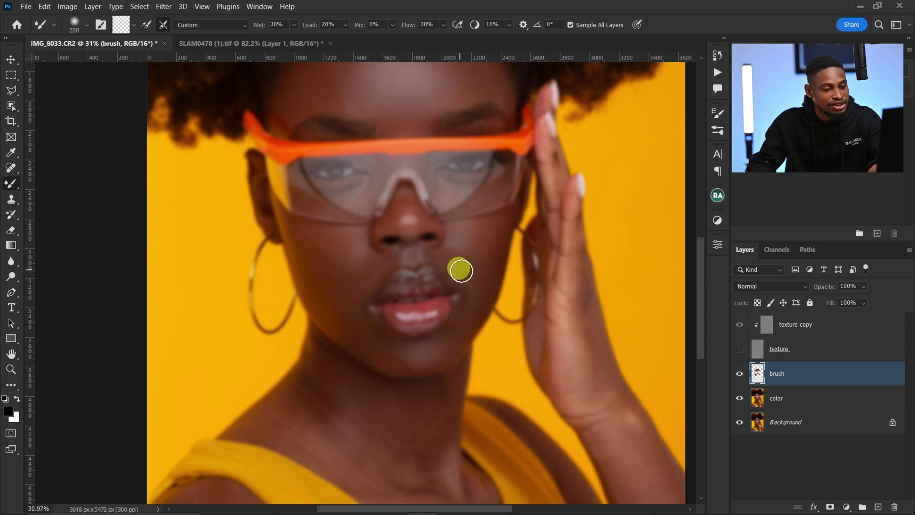
pyautogui.press('[')
pyautogui.press('[')
pyautogui.press('[')
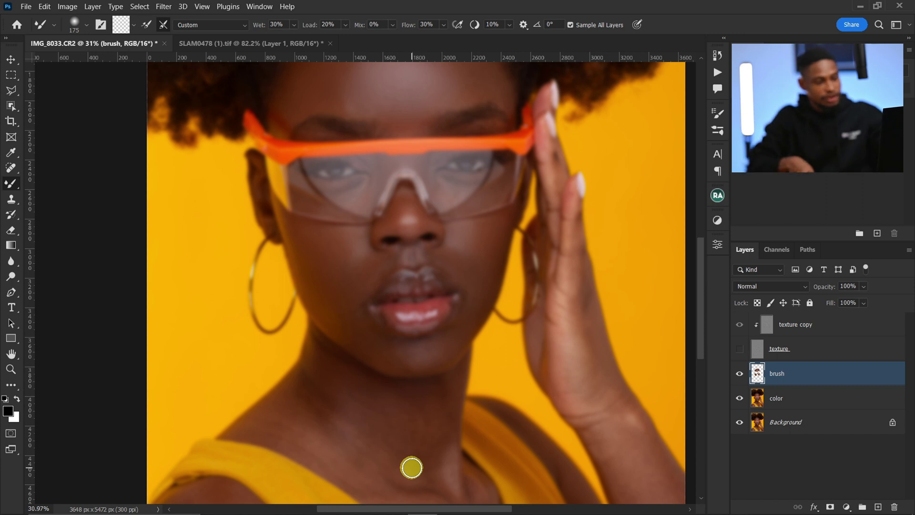
# Smooth the tones on the neck and upper chest with the Mixer Brush at up to 250 px.
pyautogui.scroll(-3, 349, 417)
pyautogui.press(']')
pyautogui.press(']')
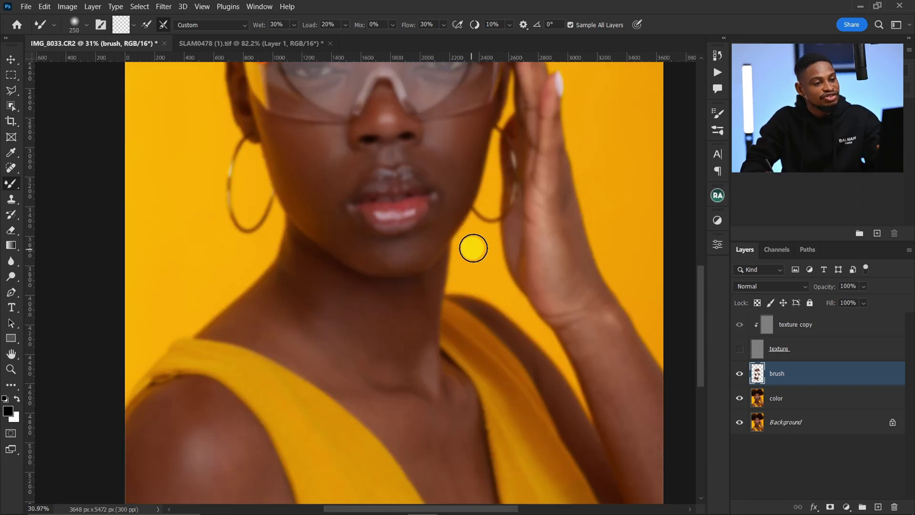
# Show the texture layer and toggle the brush layer's visibility to compare the face before and after blending.
pyautogui.click(738, 348)
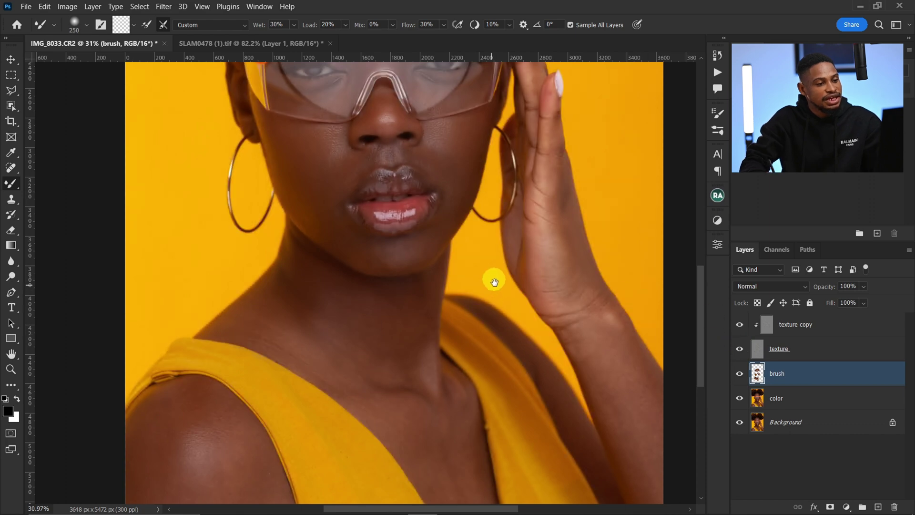
pyautogui.moveTo(492, 278); pyautogui.dragTo(517, 416)
pyautogui.click(739, 374)
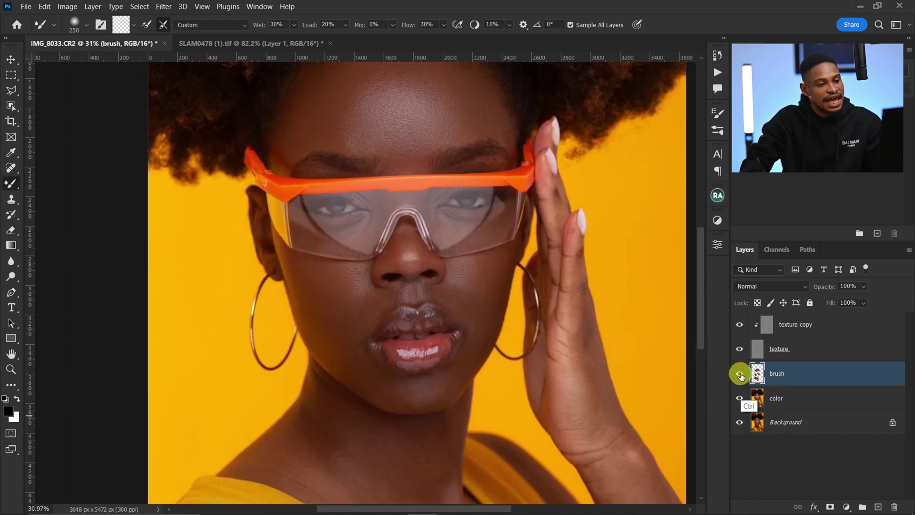
pyautogui.click(738, 375)
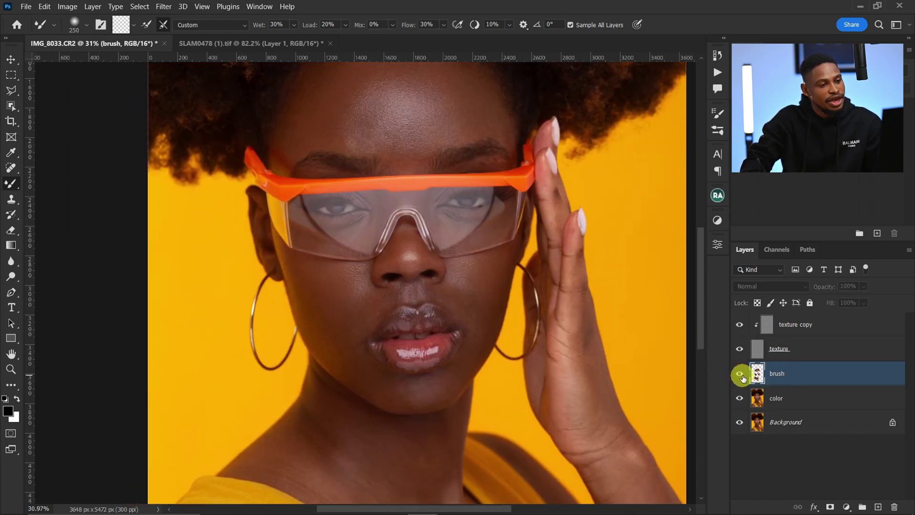
# Hide the texture layer and blend the tones on the raised forearm with the Mixer Brush, varying its size between 175 and 400 px.
pyautogui.click(739, 349)
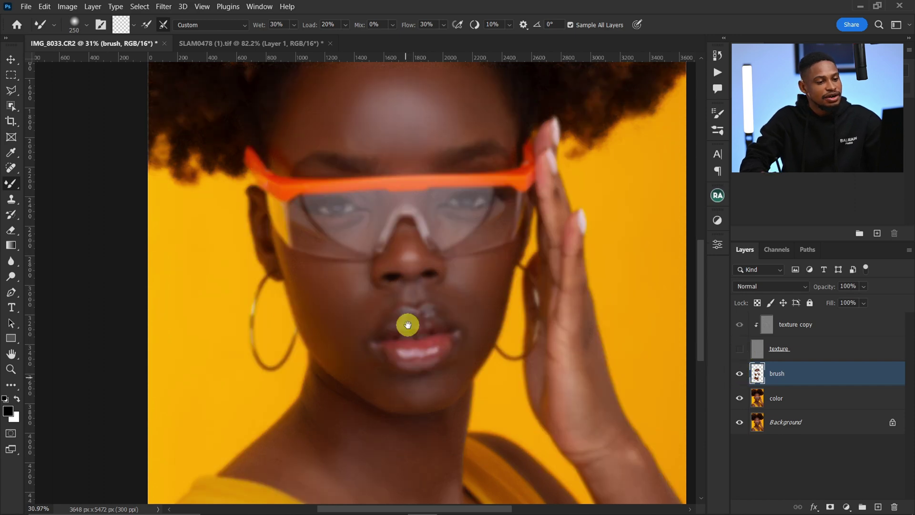
pyautogui.moveTo(409, 322); pyautogui.dragTo(321, 221)
pyautogui.moveTo(541, 262)
pyautogui.mouseDown()
pyautogui.moveTo(535, 302)
pyautogui.moveTo(520, 318)
pyautogui.mouseUp()
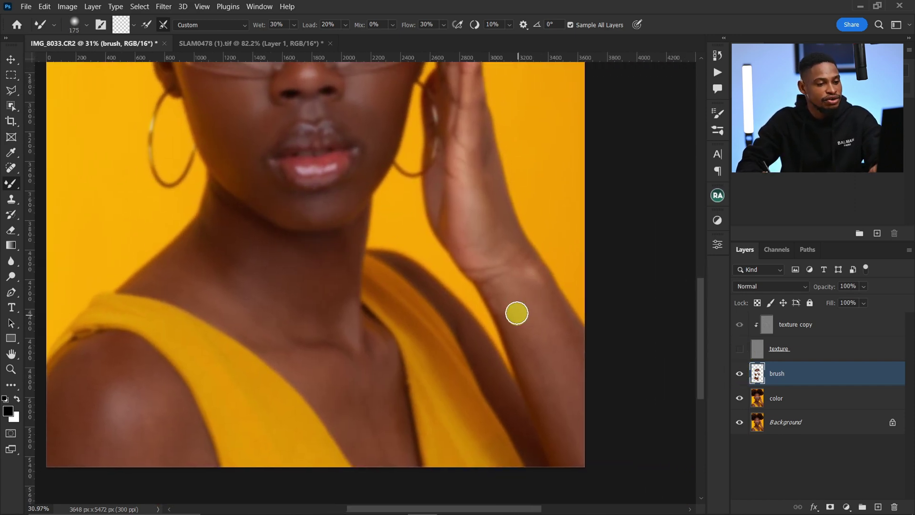
pyautogui.press('[')
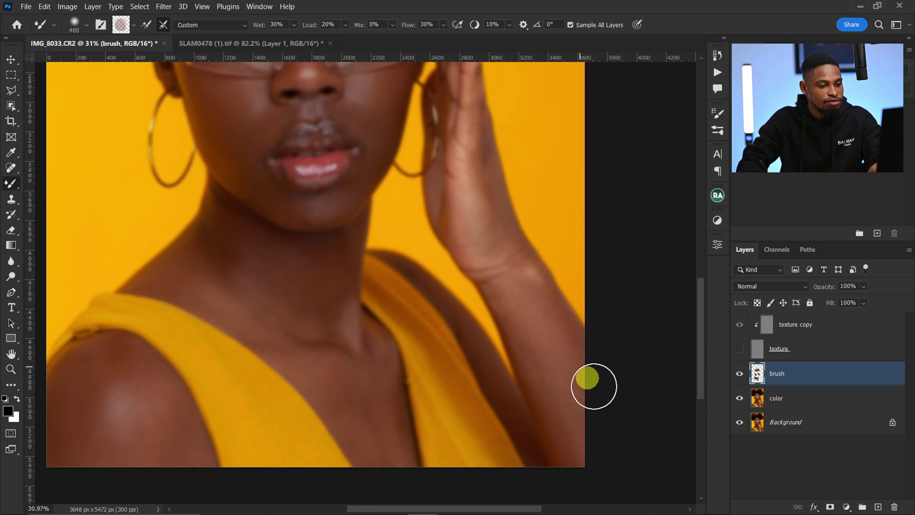
pyautogui.press(']')
pyautogui.hscroll(-5, 568, 296)
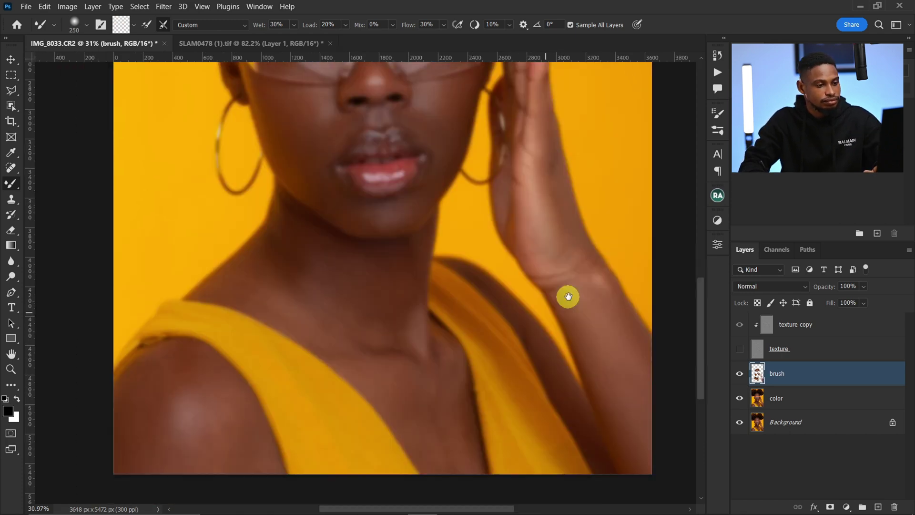
pyautogui.scroll(-1, 401, 251)
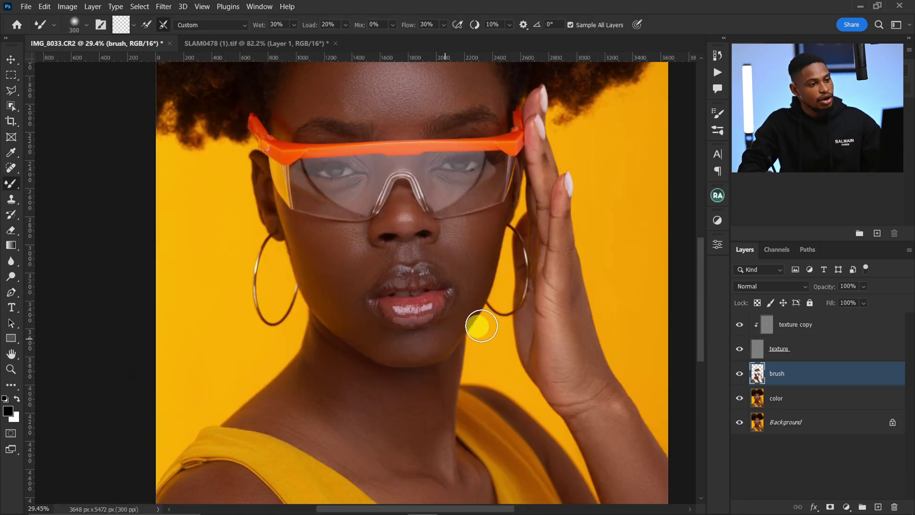
# Examine the retouched face and body at several zoom levels with the texture layer visible.
pyautogui.press('z')
pyautogui.moveTo(486, 279)
pyautogui.mouseDown()
pyautogui.moveTo(467, 296)
pyautogui.moveTo(477, 294)
pyautogui.mouseUp()
pyautogui.press('b')
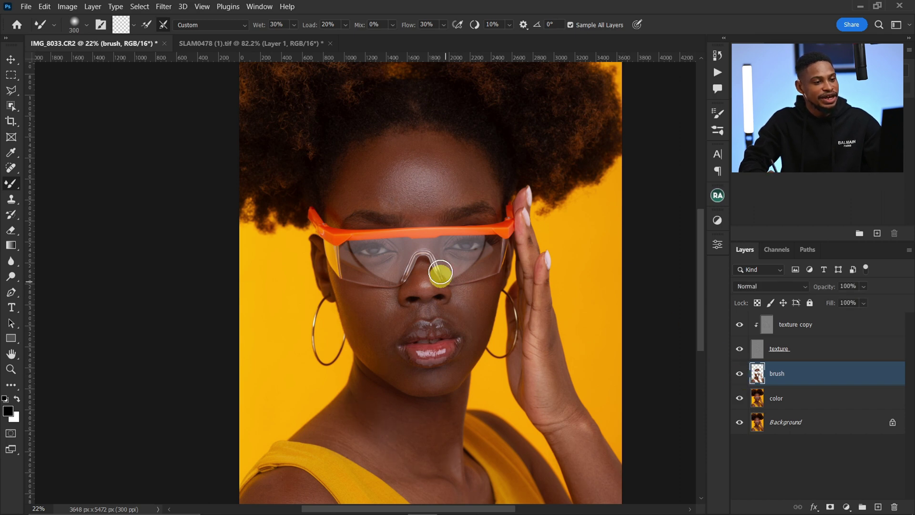
pyautogui.press('z')
pyautogui.moveTo(431, 180)
pyautogui.mouseDown()
pyautogui.moveTo(478, 196)
pyautogui.moveTo(490, 190)
pyautogui.mouseUp()
pyautogui.press('b')
pyautogui.press('z')
pyautogui.moveTo(476, 234); pyautogui.dragTo(457, 232)
pyautogui.press('b')
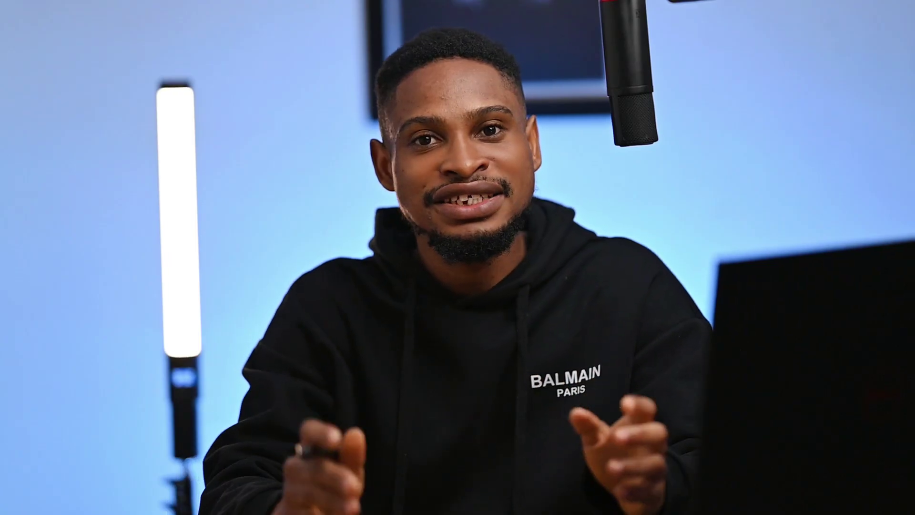